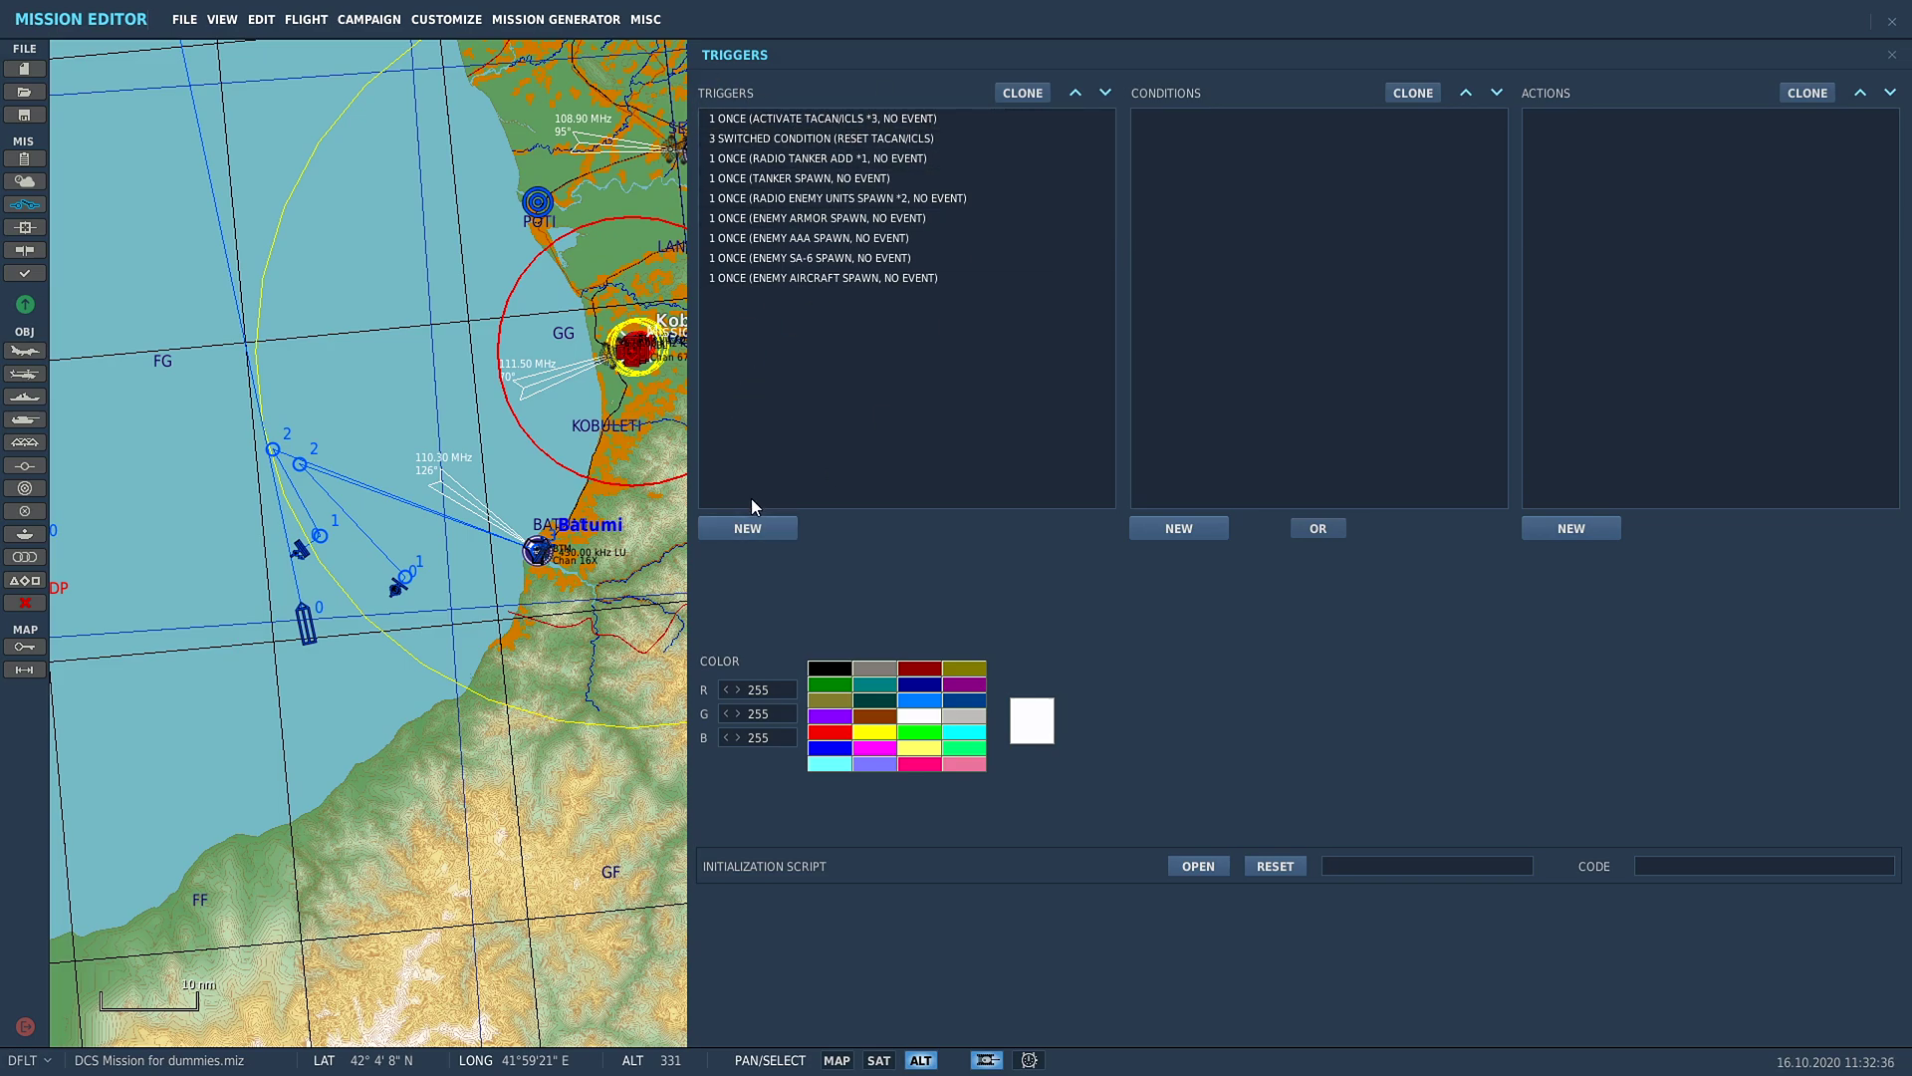
- Create a ONCE trigger with no event, named "++++++++ MISSION START ++++++++"
{"action": "left_click", "coordinate": [745, 528]}
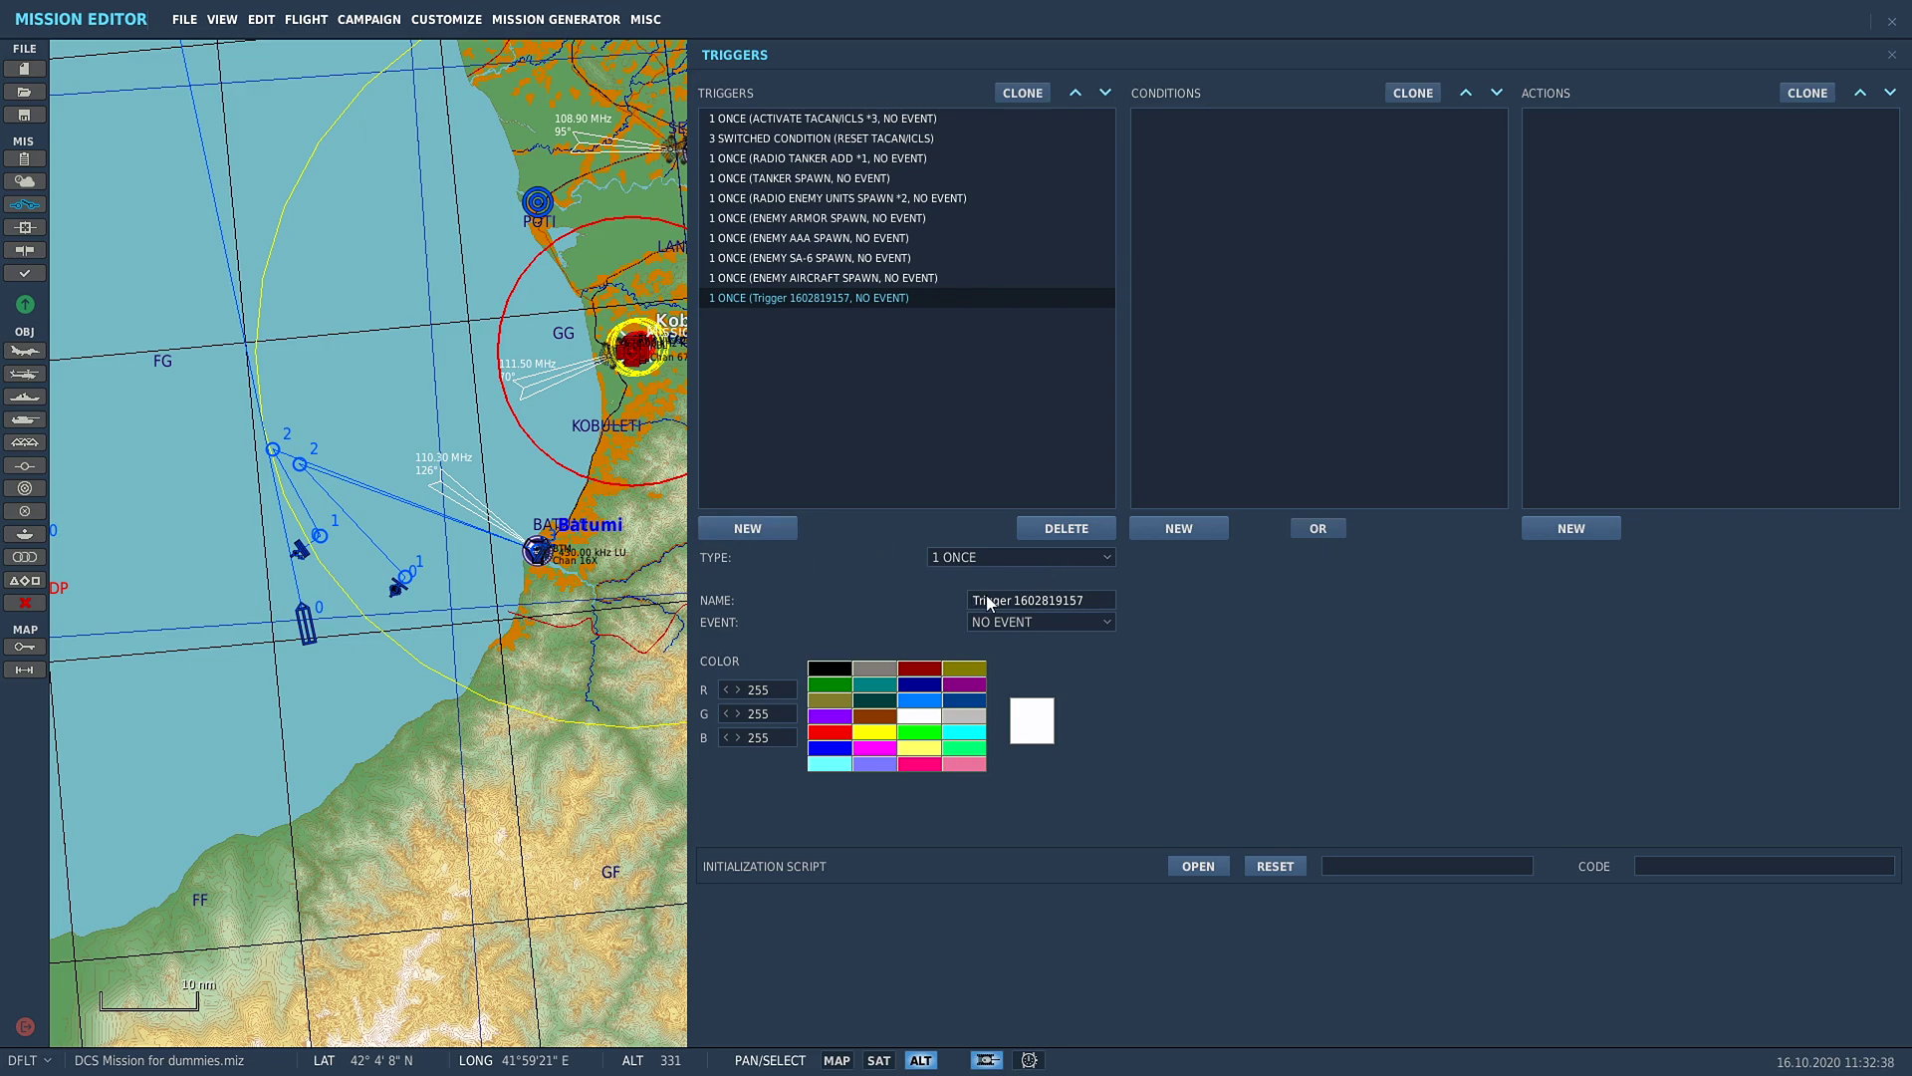
{"action": "left_click", "coordinate": [1085, 600]}
{"action": "type", "text": "++++++++ M"}
{"action": "key", "text": "Tab"}
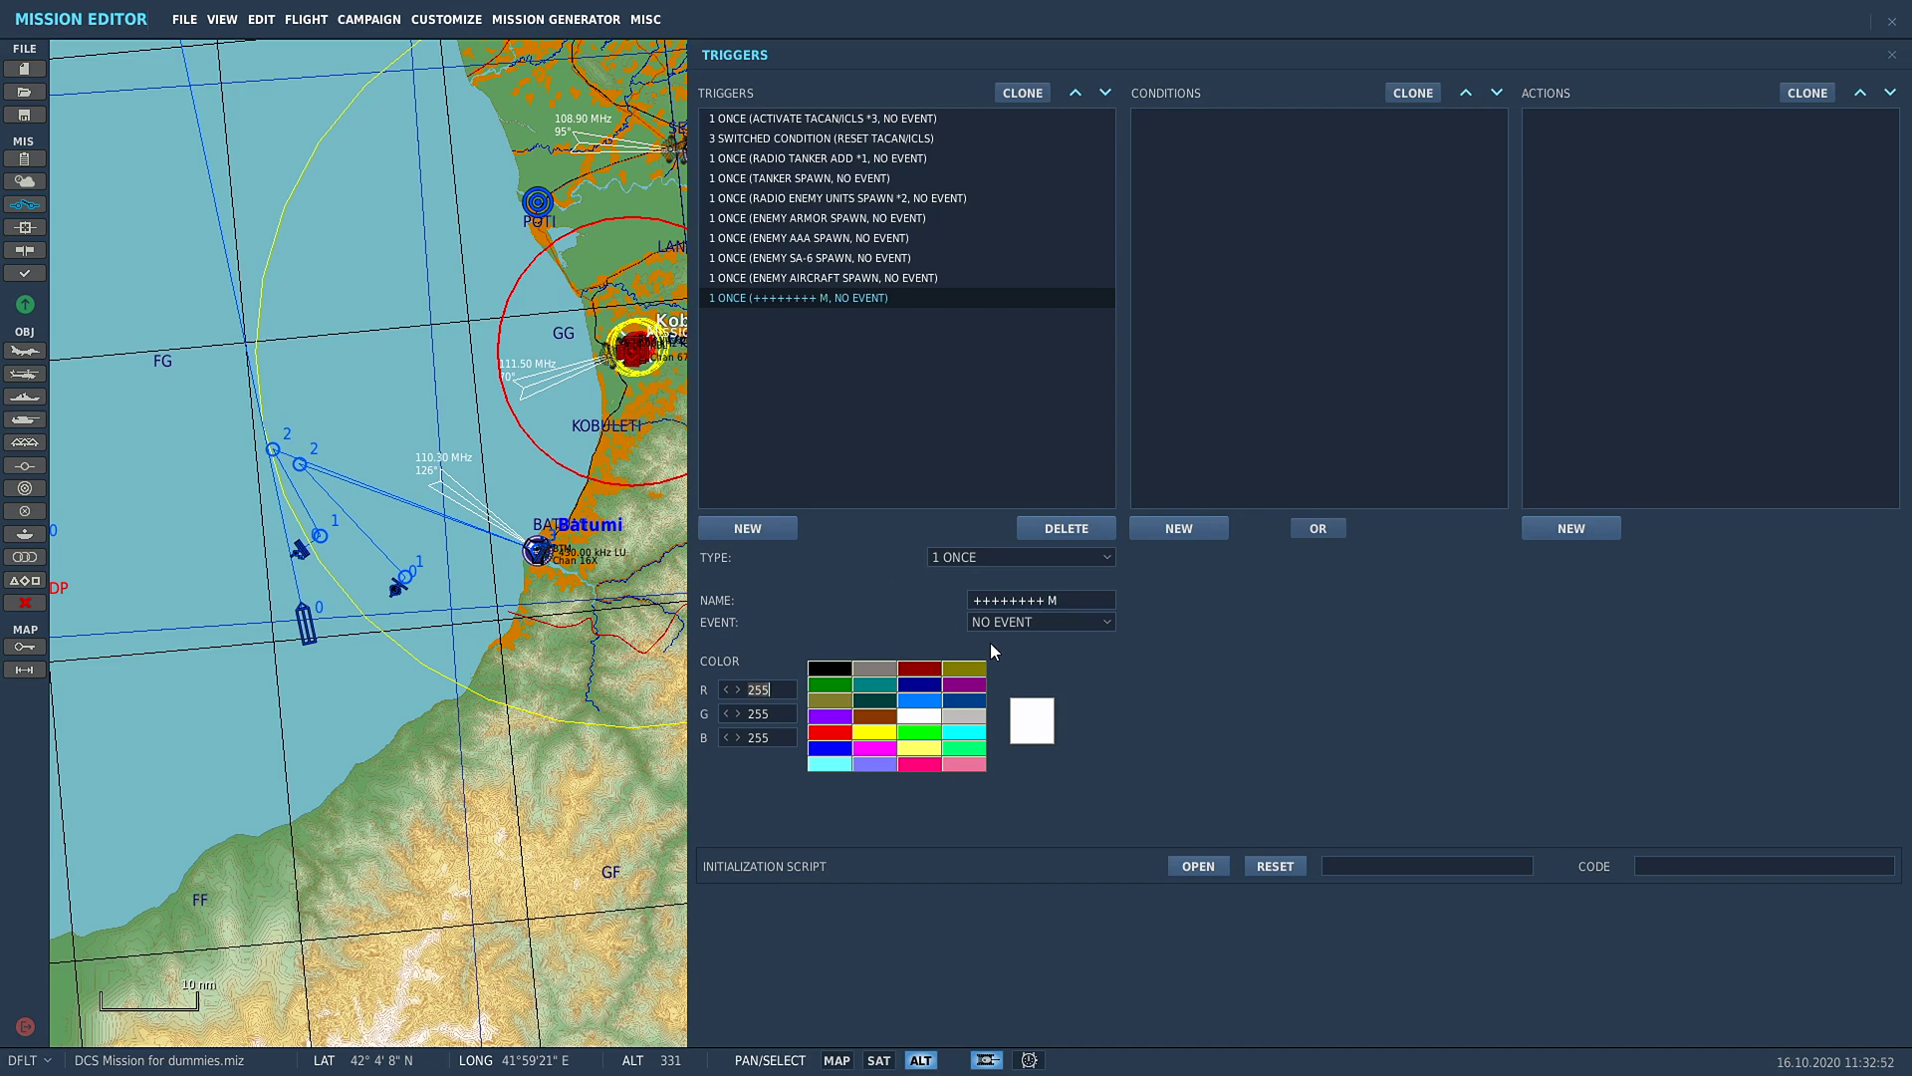
{"action": "left_click", "coordinate": [1079, 602]}
{"action": "type", "text": "ISSION START "}
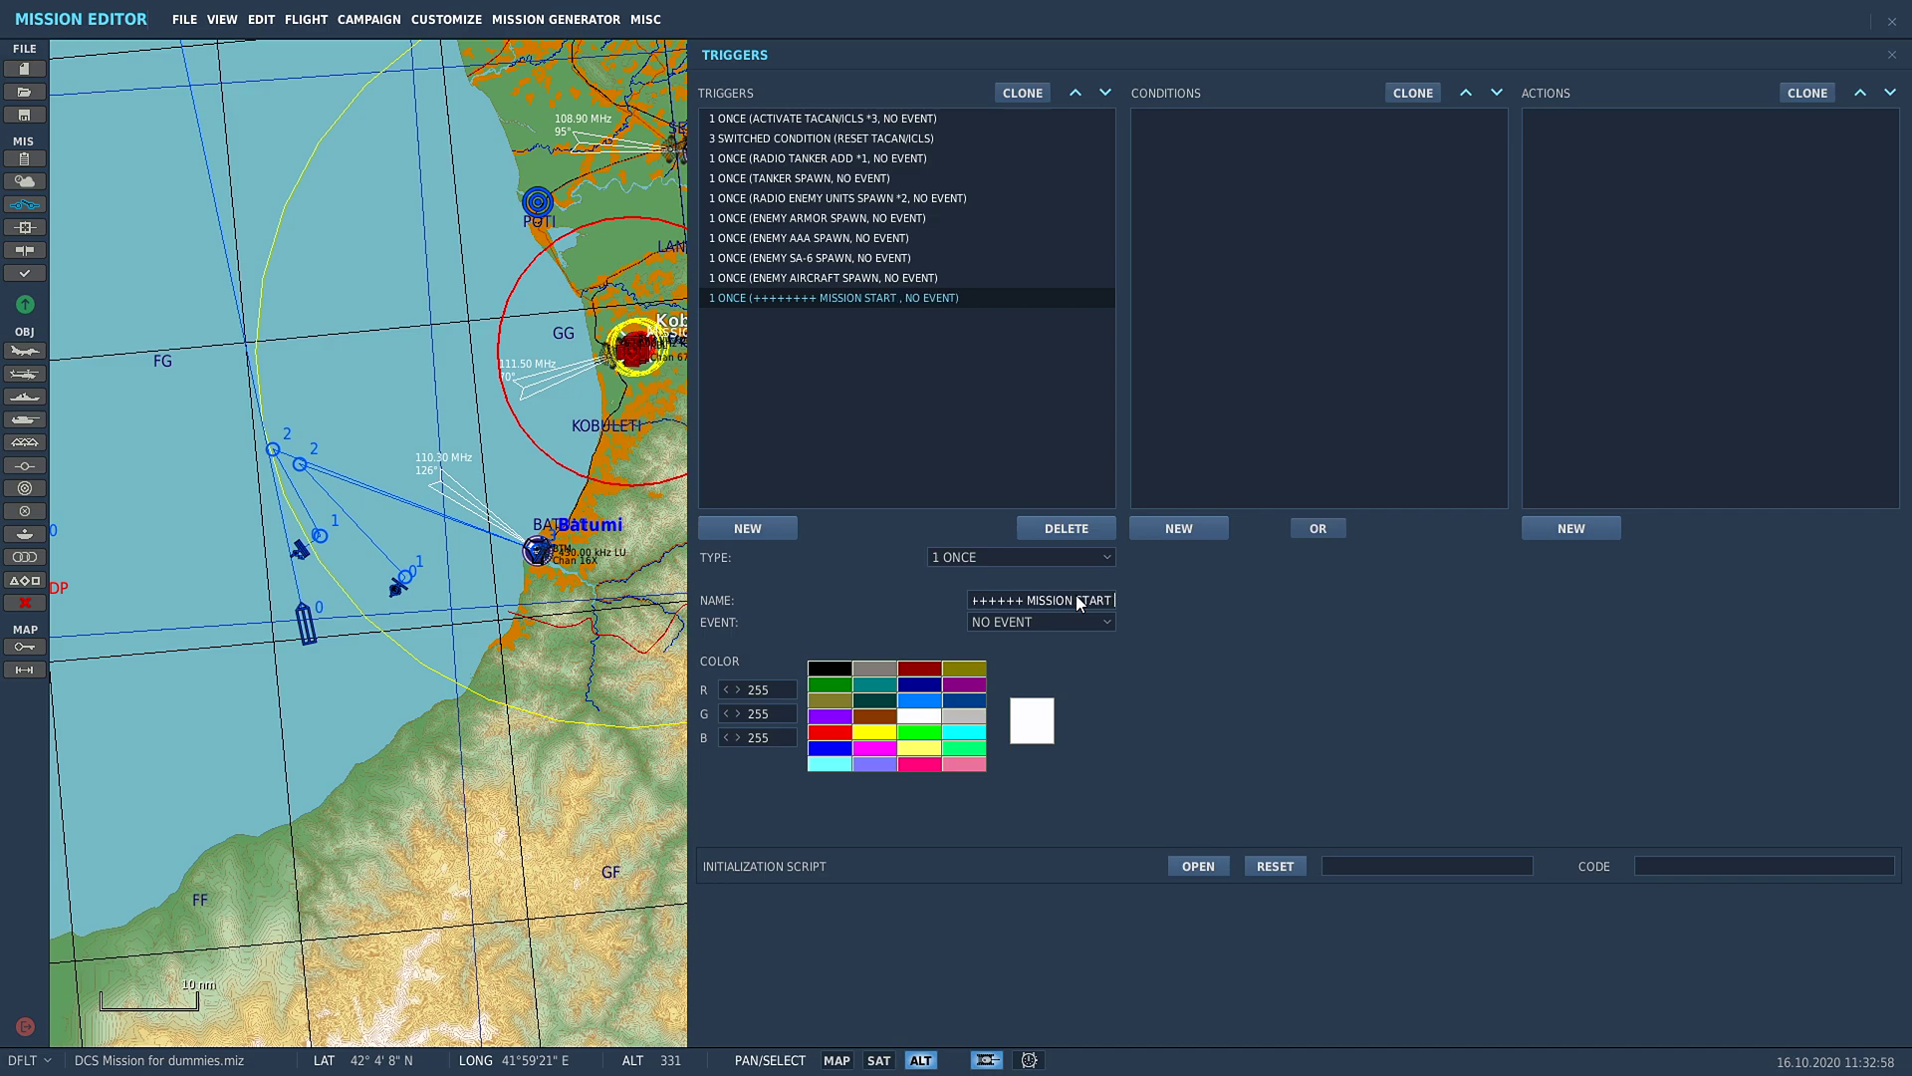
{"action": "type", "text": "+++++++"}
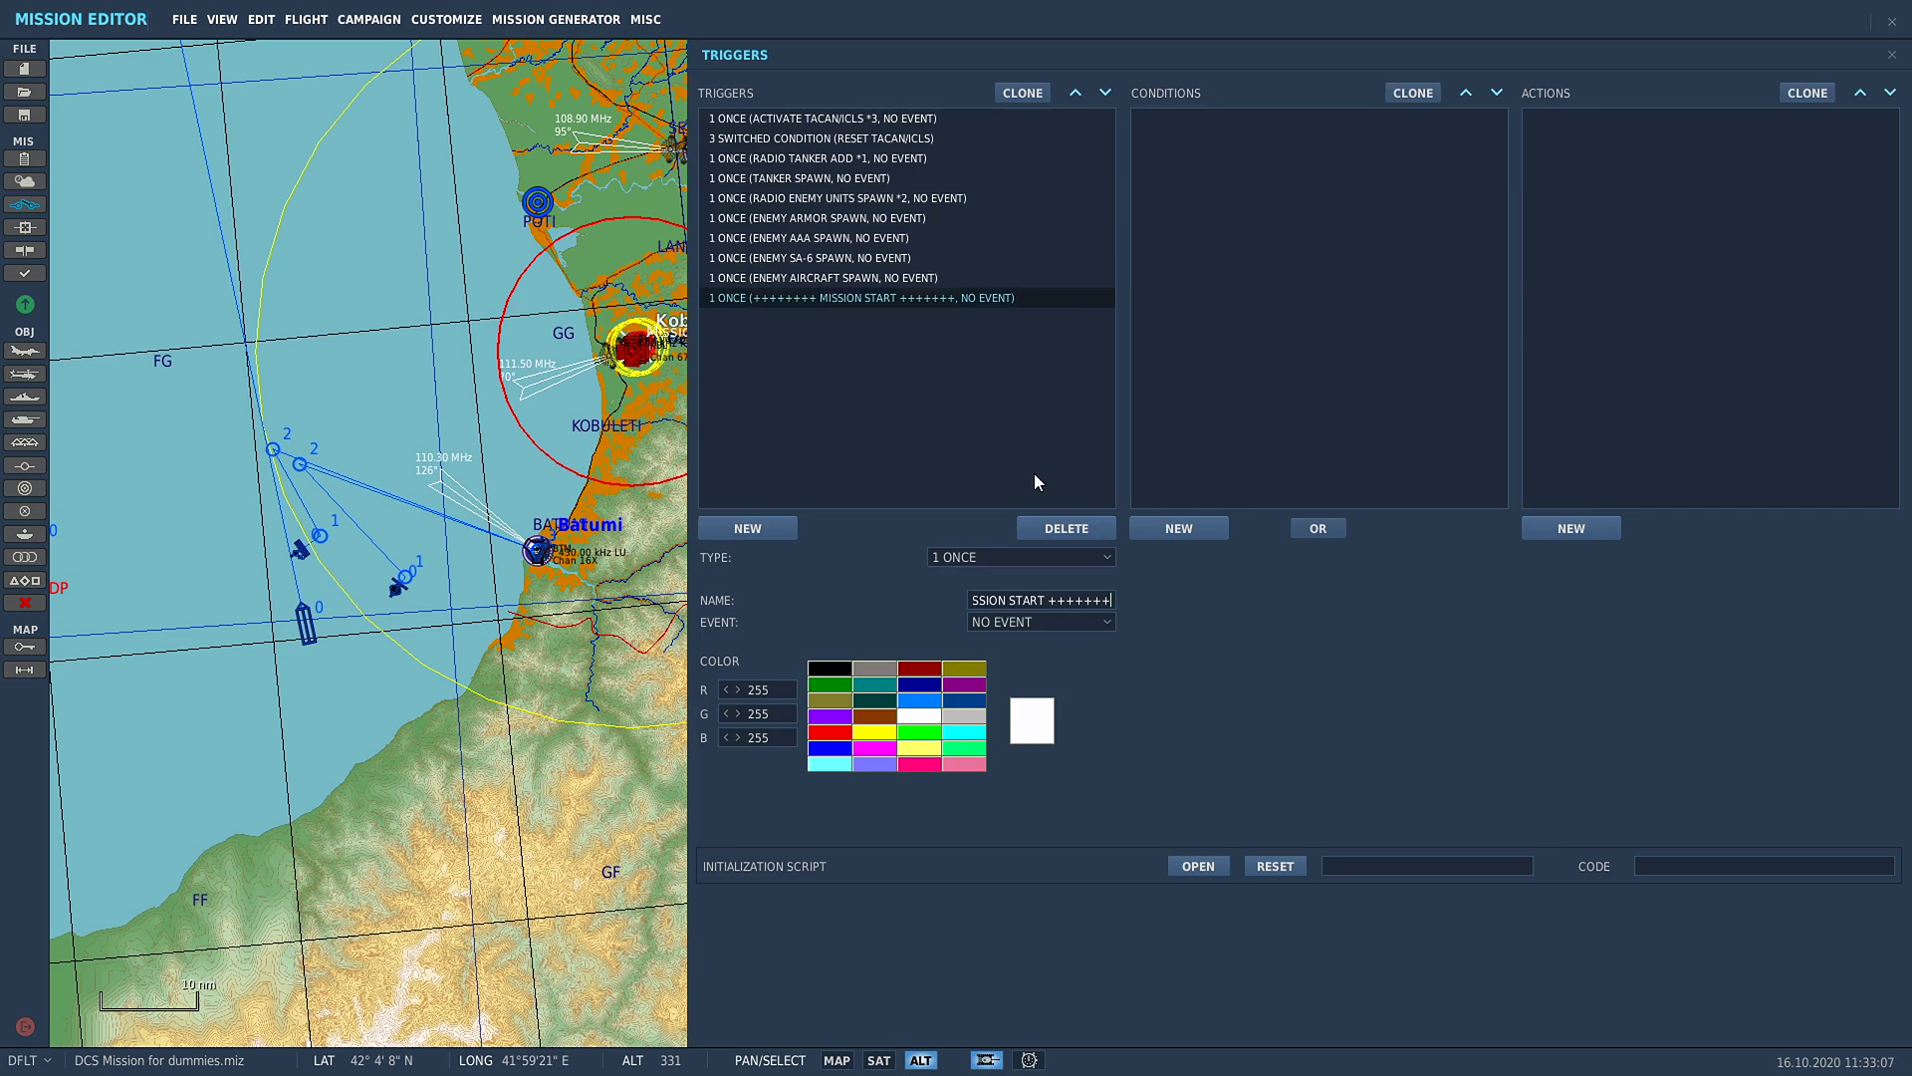
{"action": "type", "text": "+"}
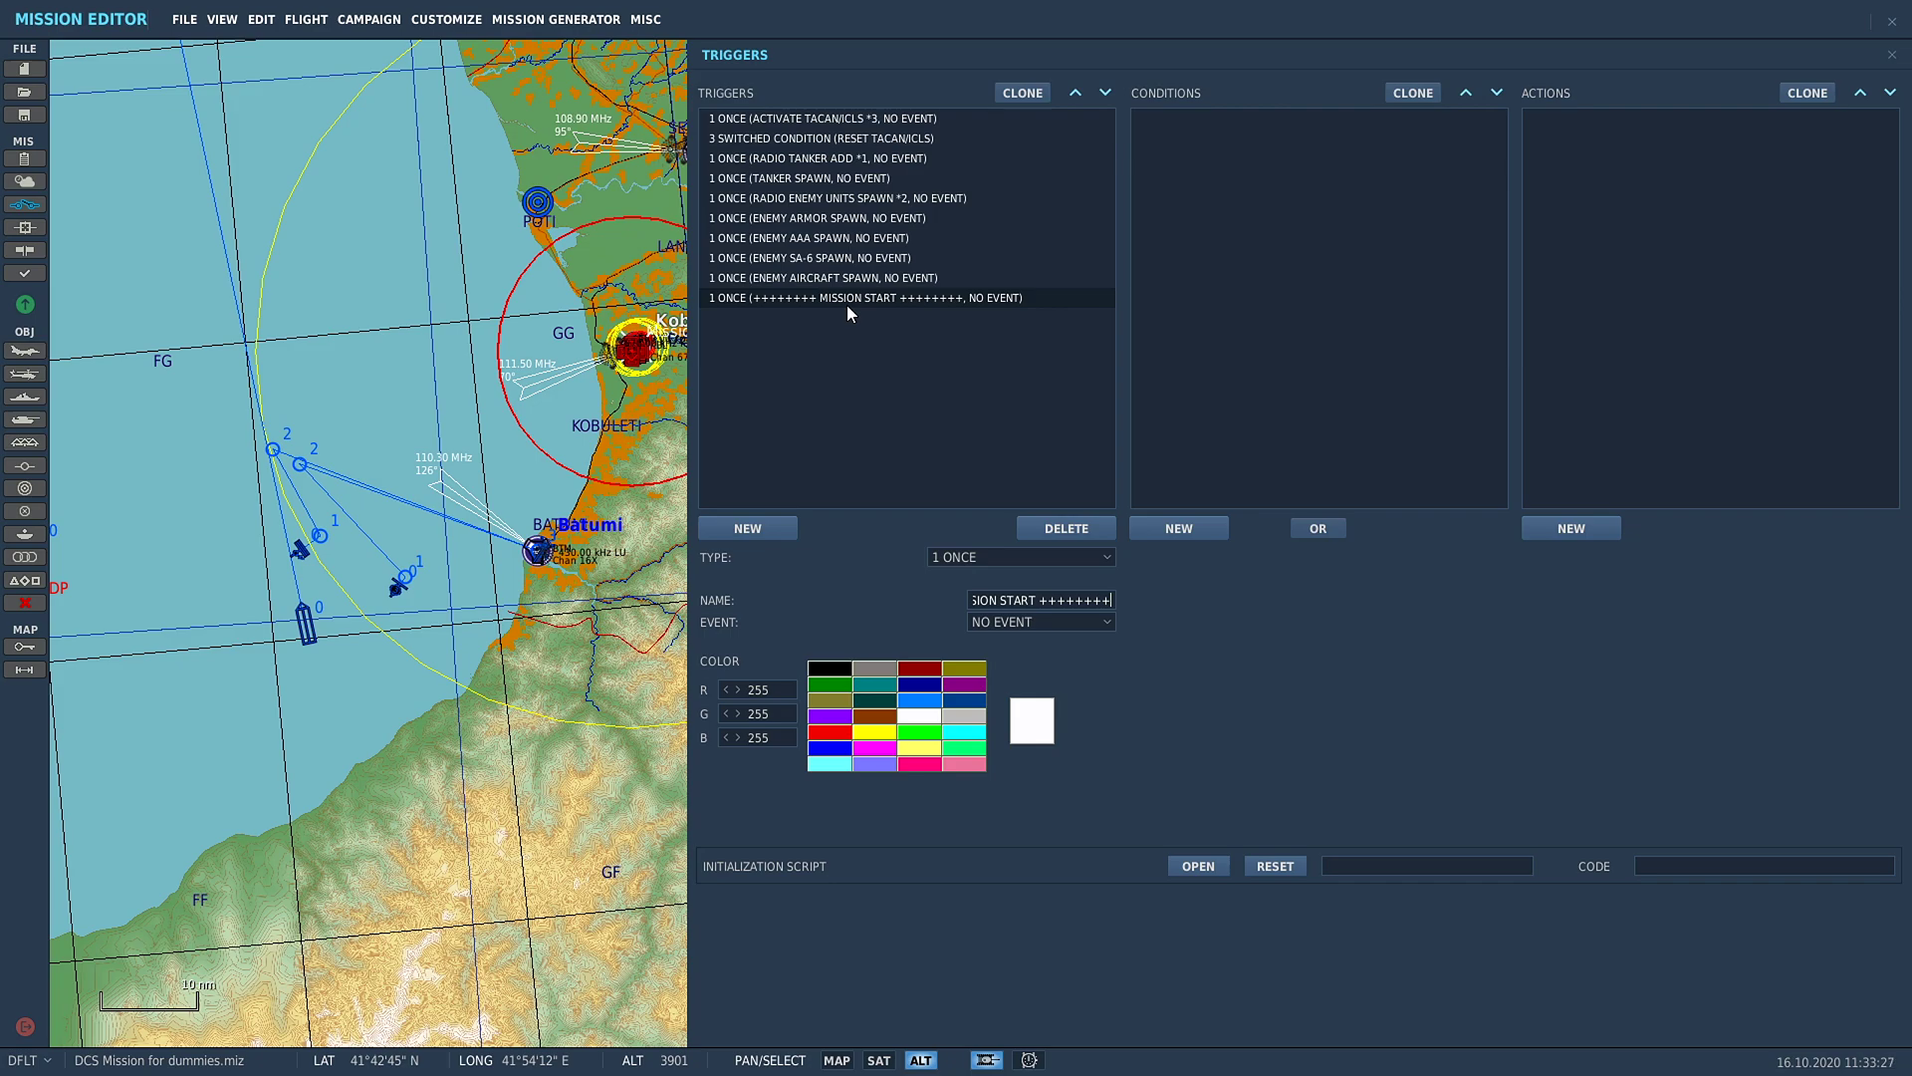
- Add a BEGIN PLAYING ACTOR action to the MISSION START trigger
{"action": "left_click", "coordinate": [1592, 530]}
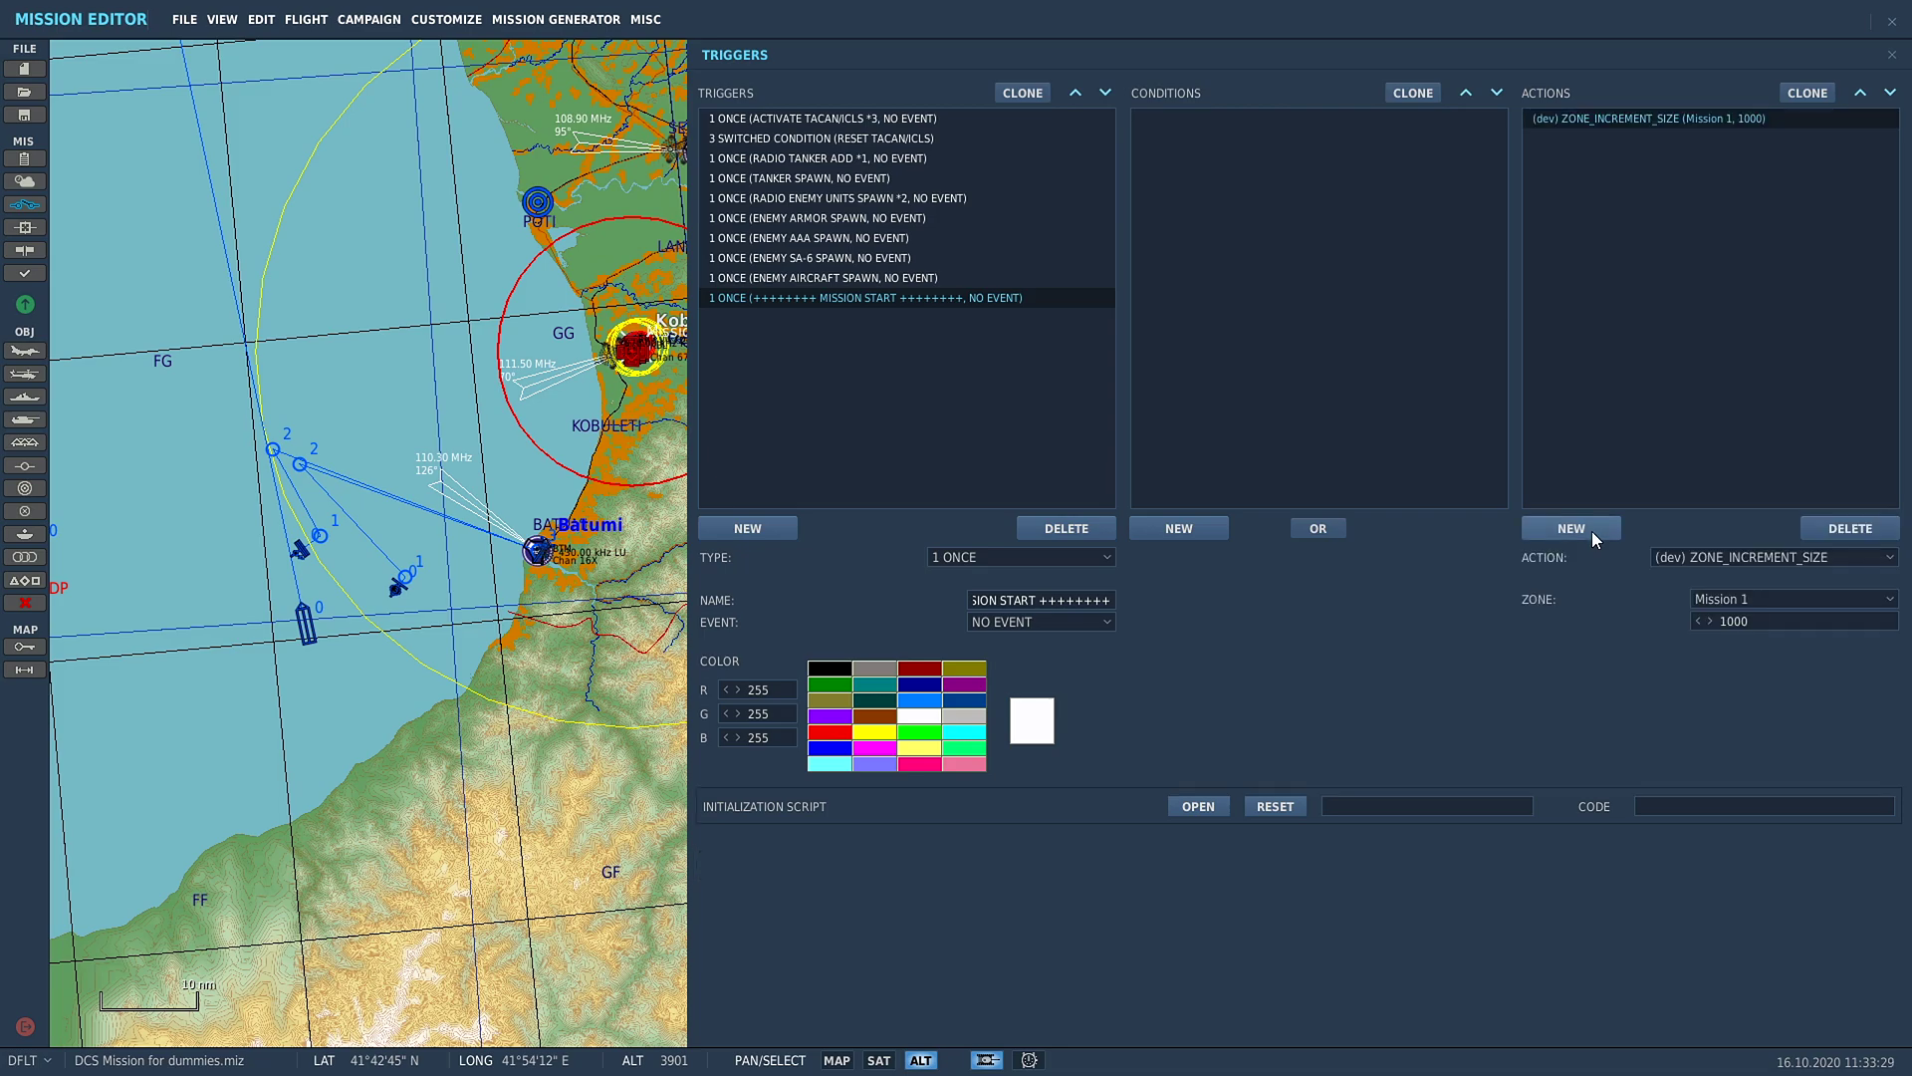
{"action": "left_click", "coordinate": [1697, 556]}
{"action": "left_click", "coordinate": [1683, 636]}
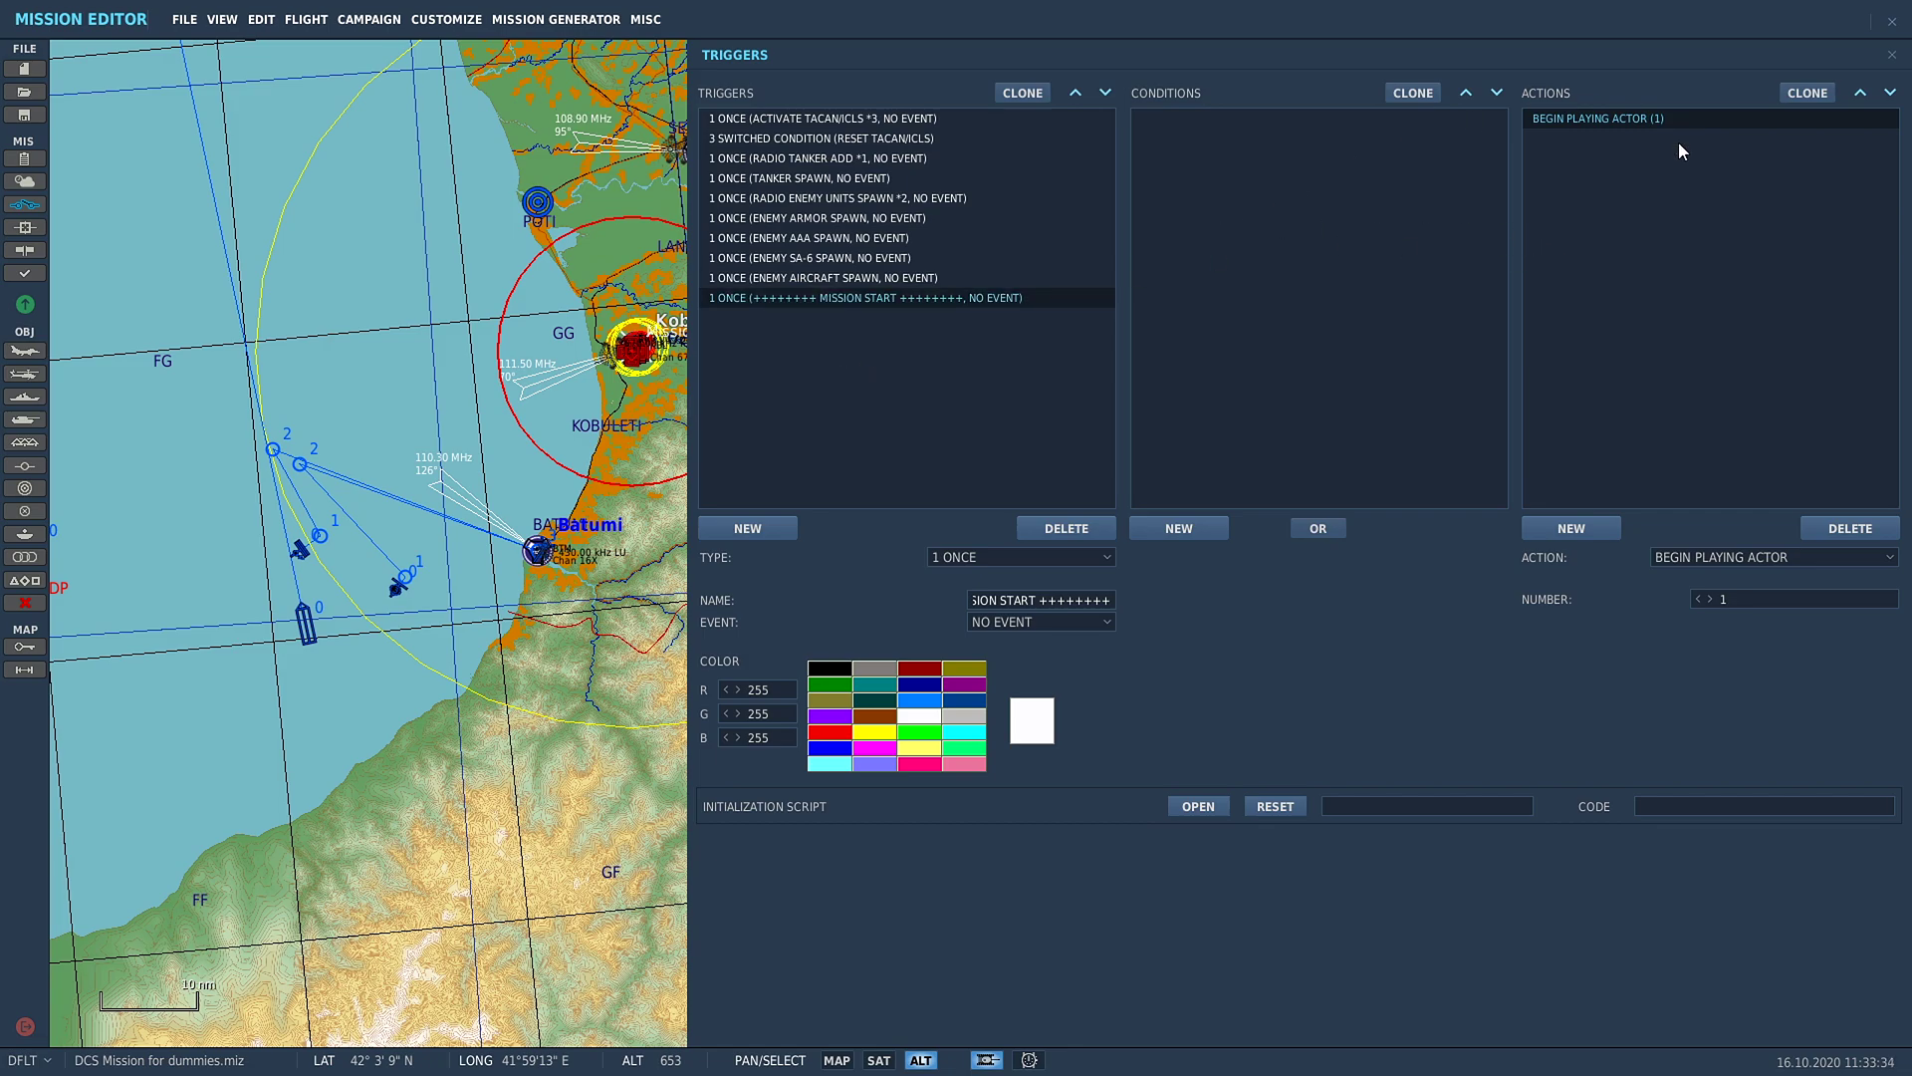
{"action": "left_click", "coordinate": [828, 297]}
{"action": "left_click", "coordinate": [1021, 94]}
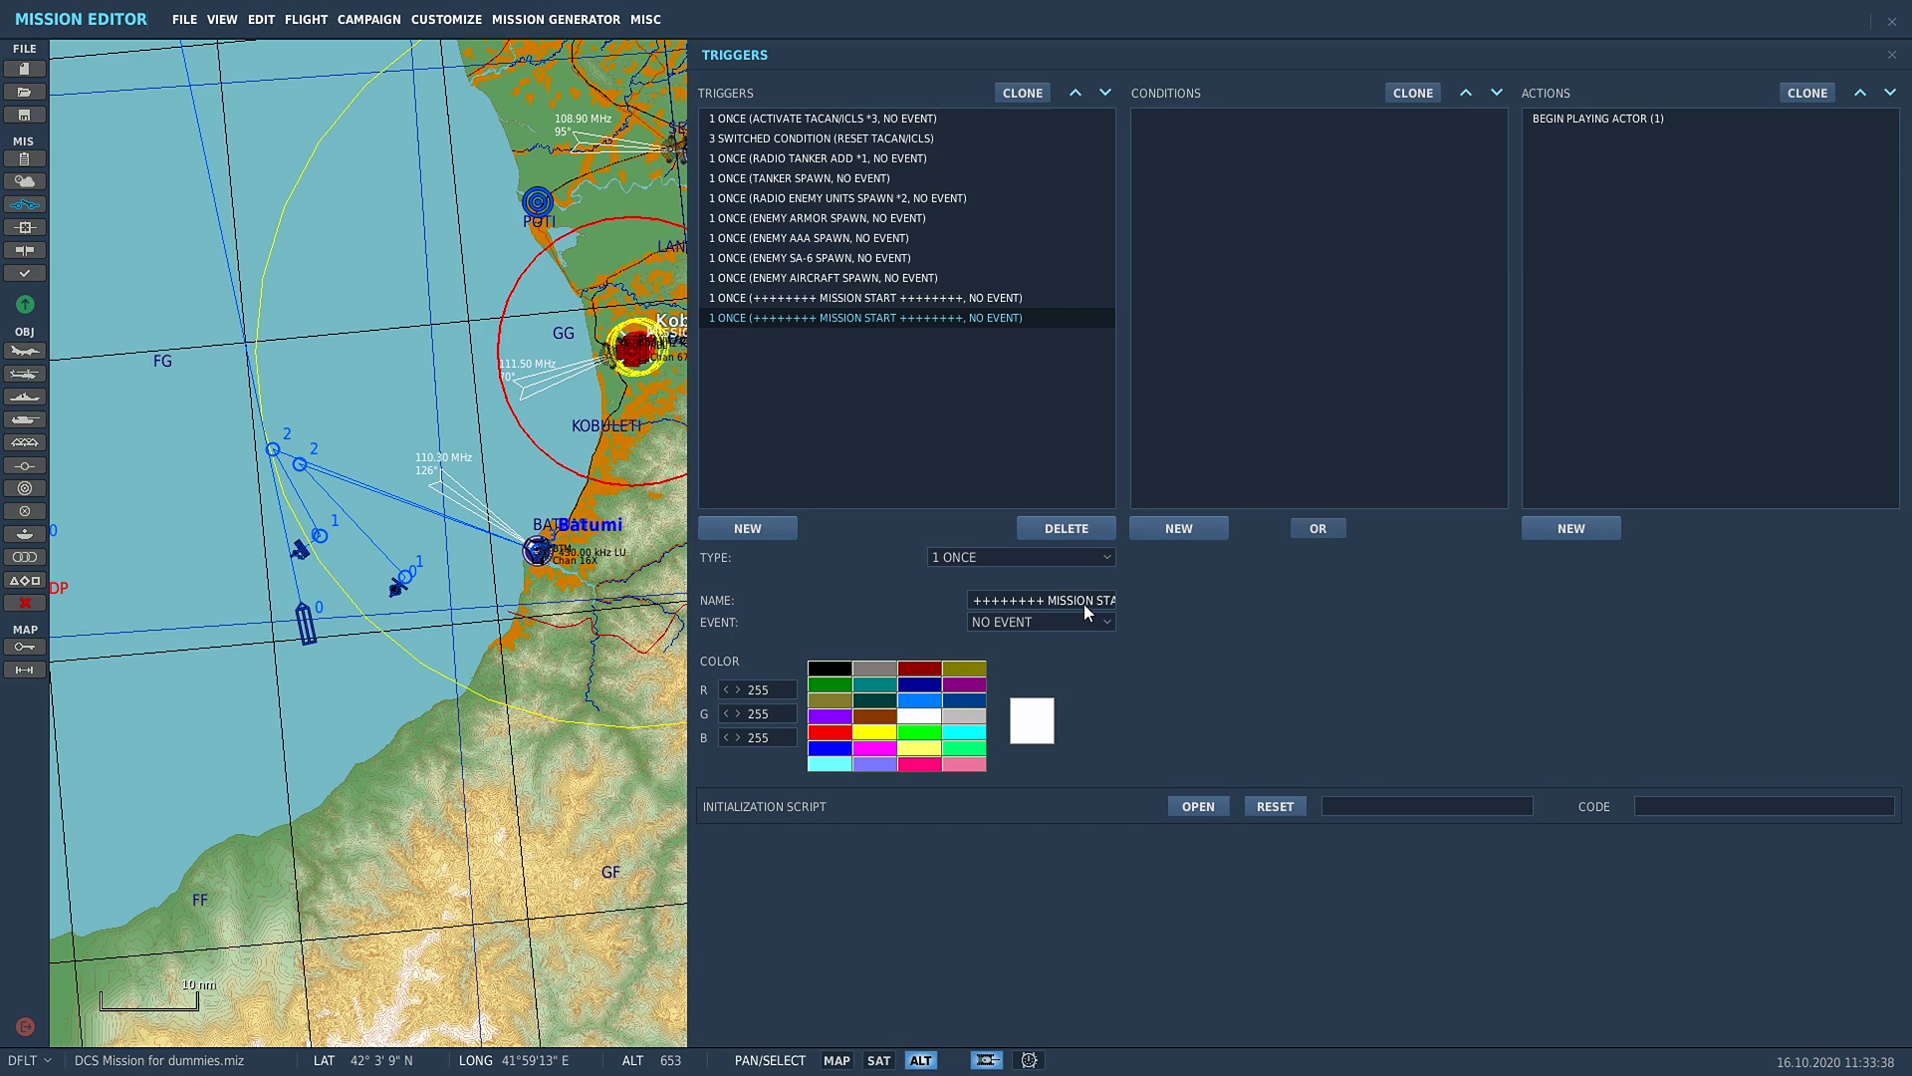
{"action": "left_click", "coordinate": [1595, 120]}
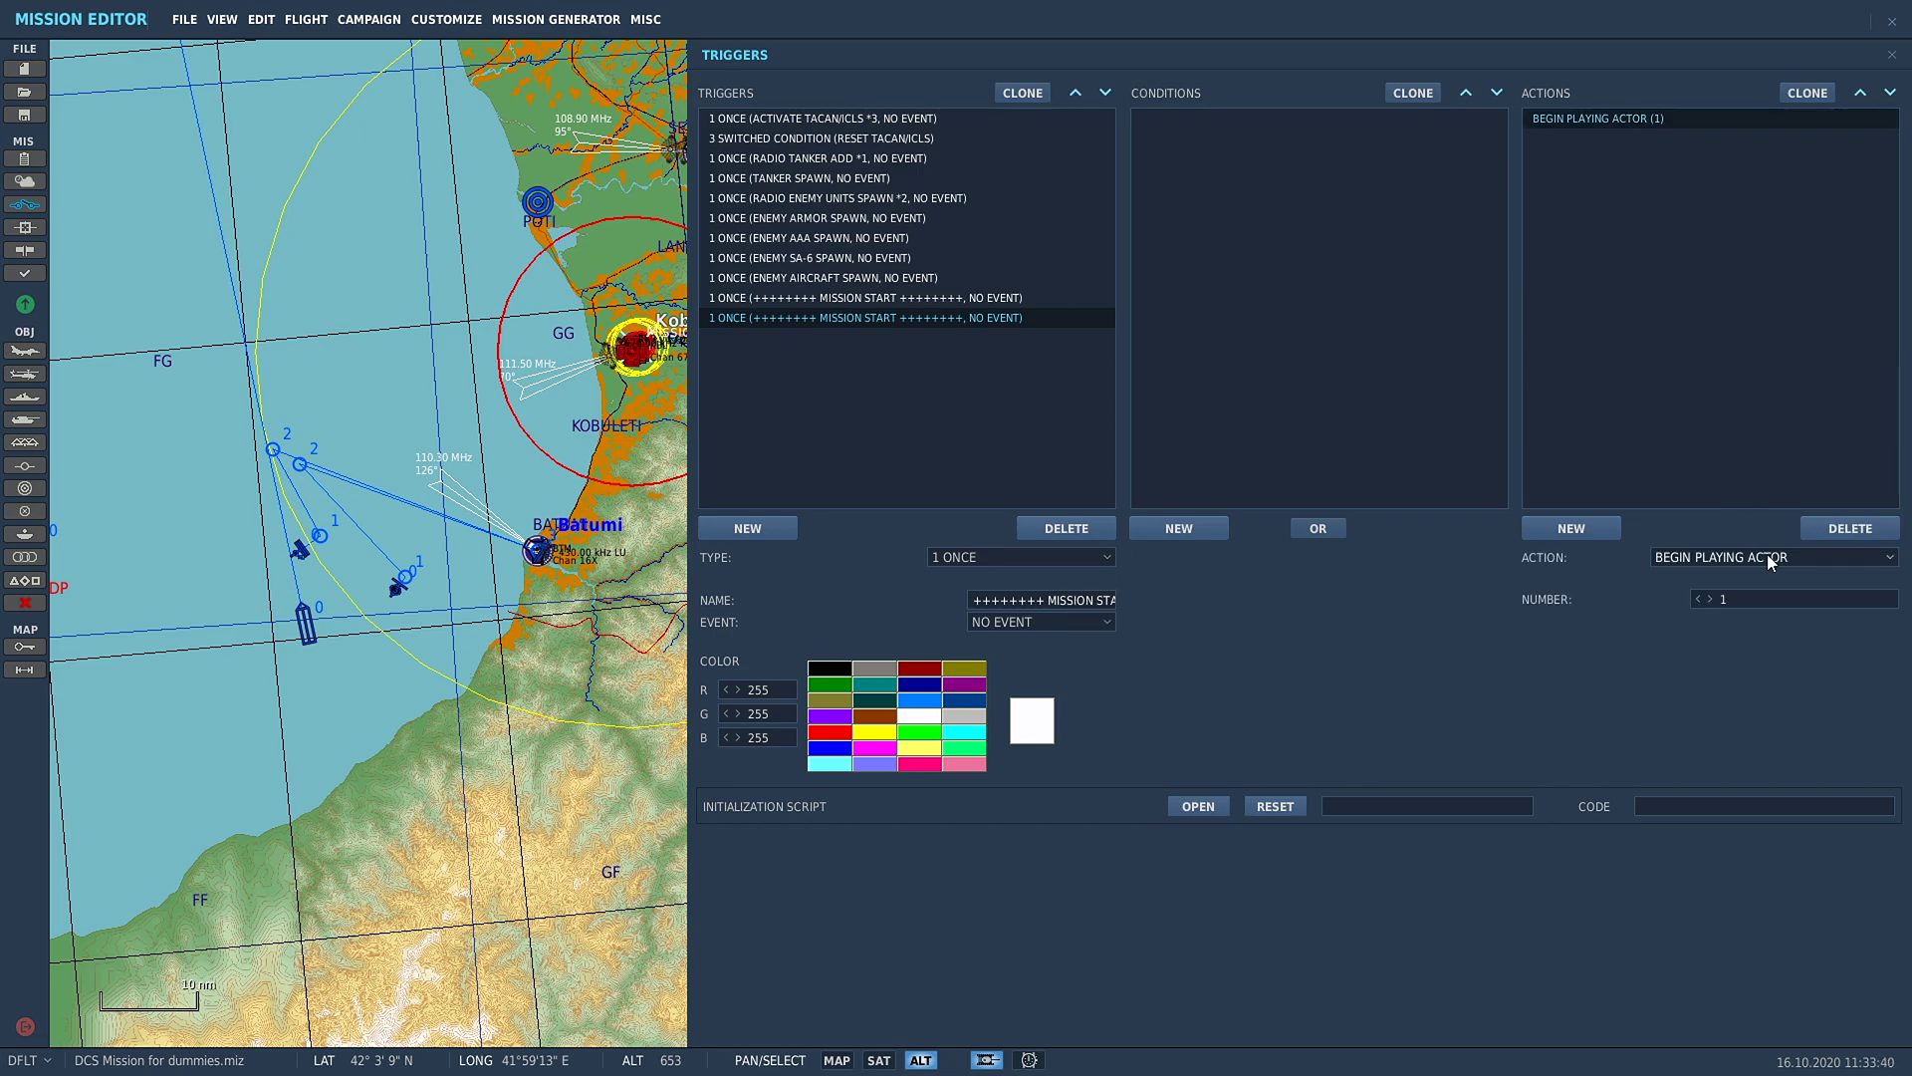
{"action": "left_click", "coordinate": [1770, 557]}
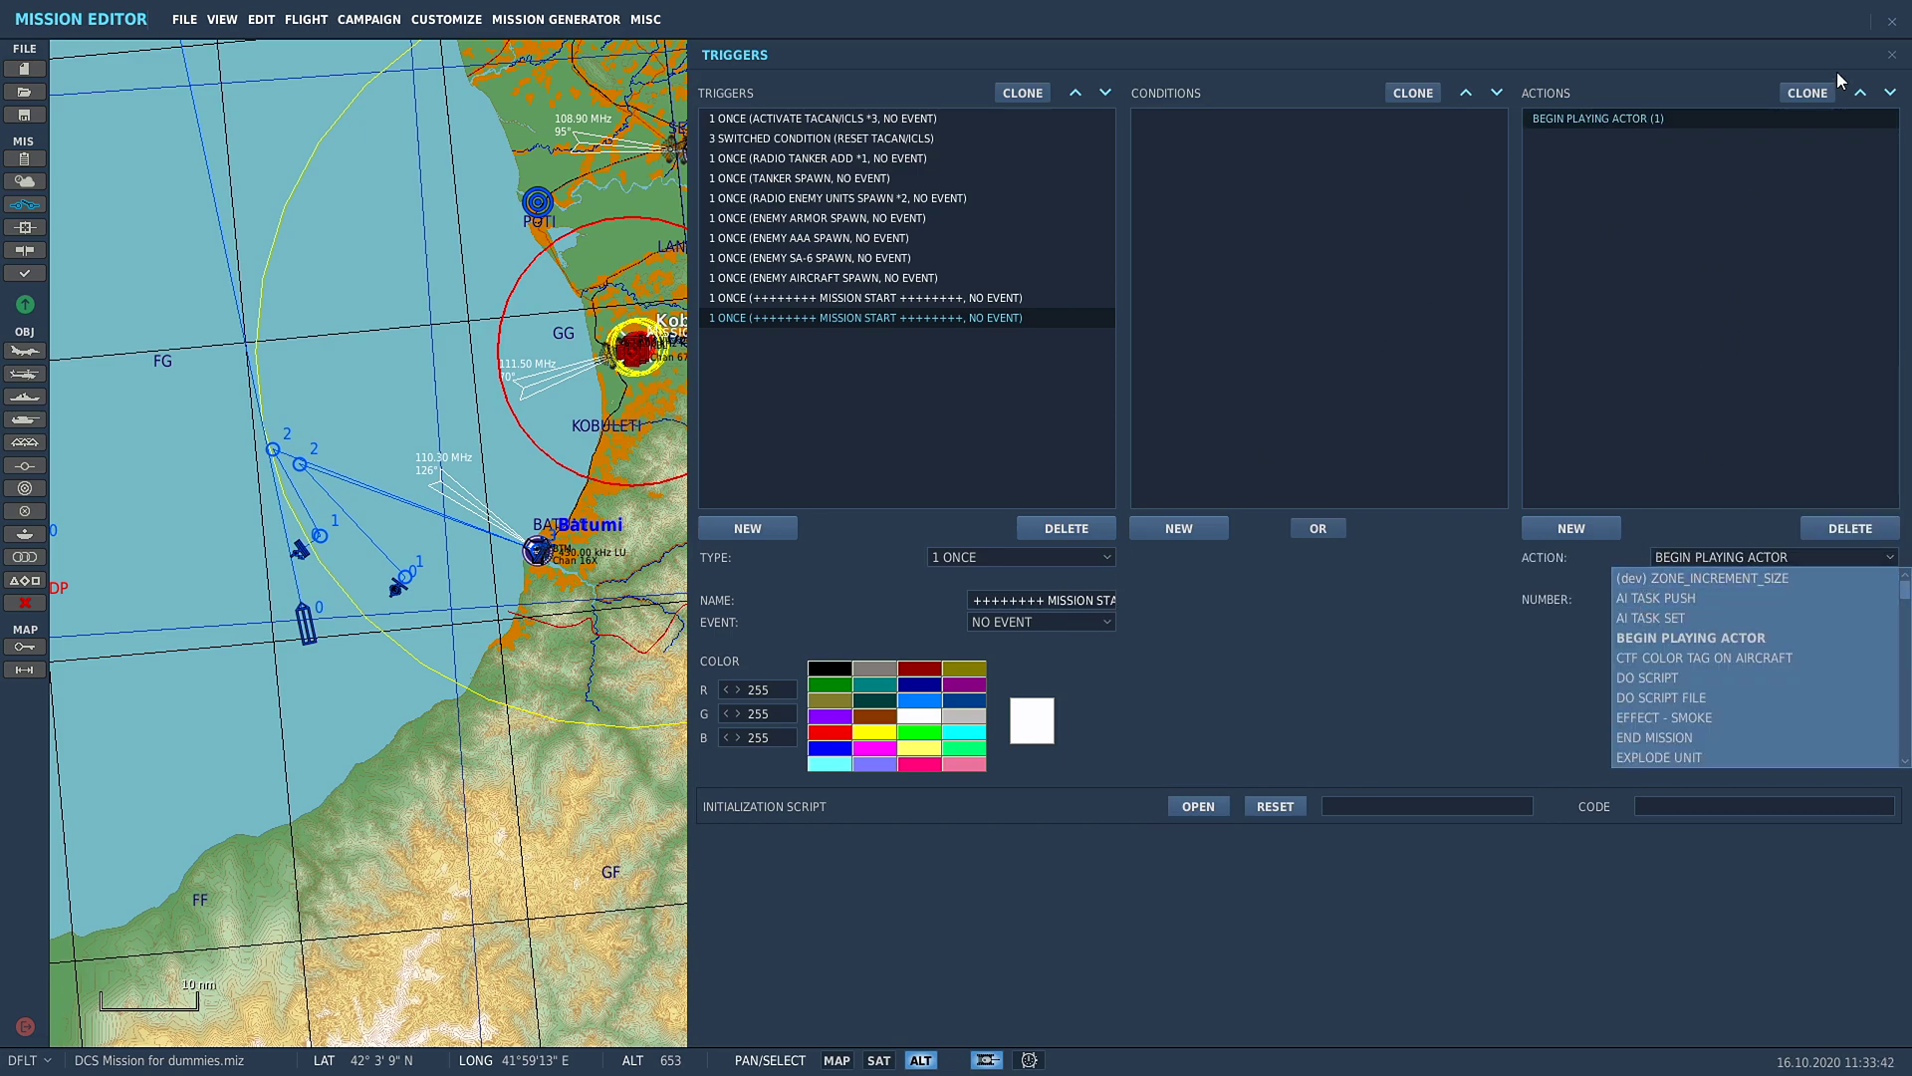
{"action": "left_click", "coordinate": [1727, 245]}
{"action": "left_click", "coordinate": [1808, 529]}
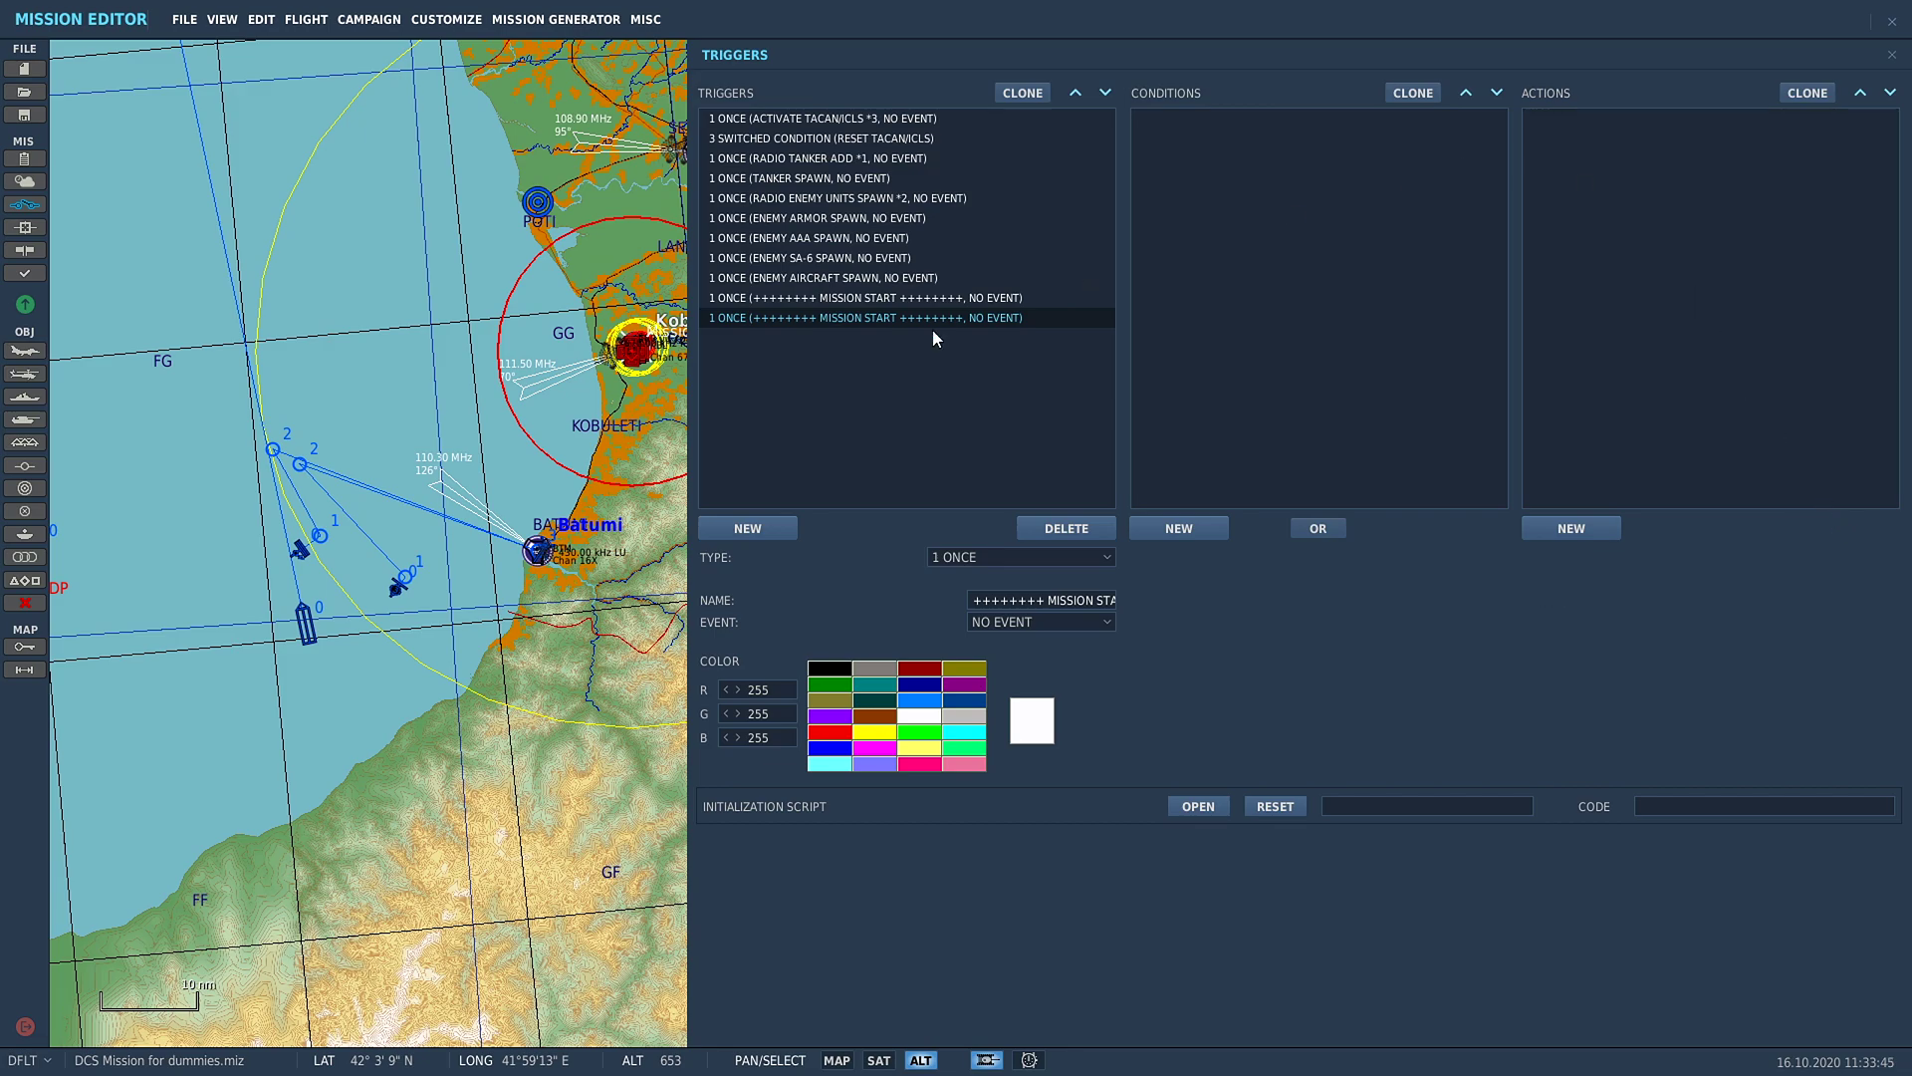
{"action": "left_click", "coordinate": [816, 297]}
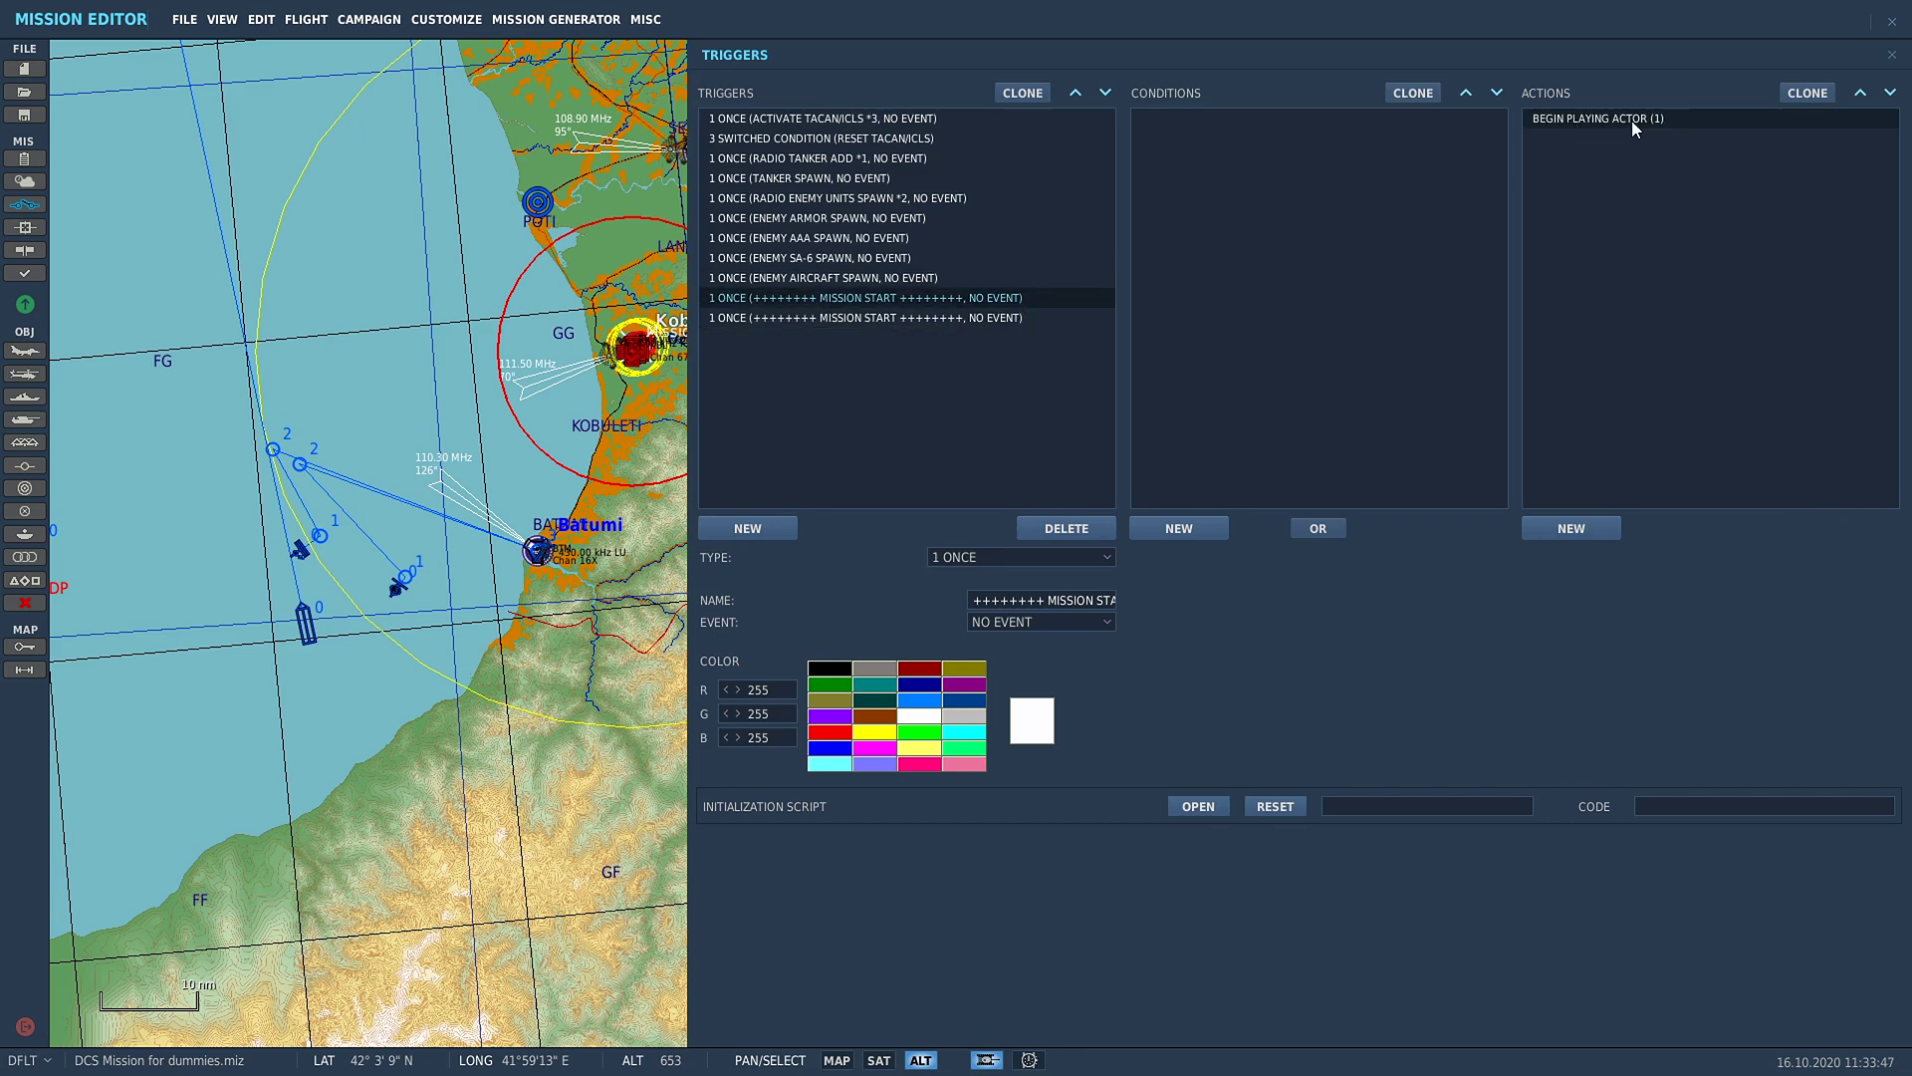
{"action": "left_click", "coordinate": [846, 318]}
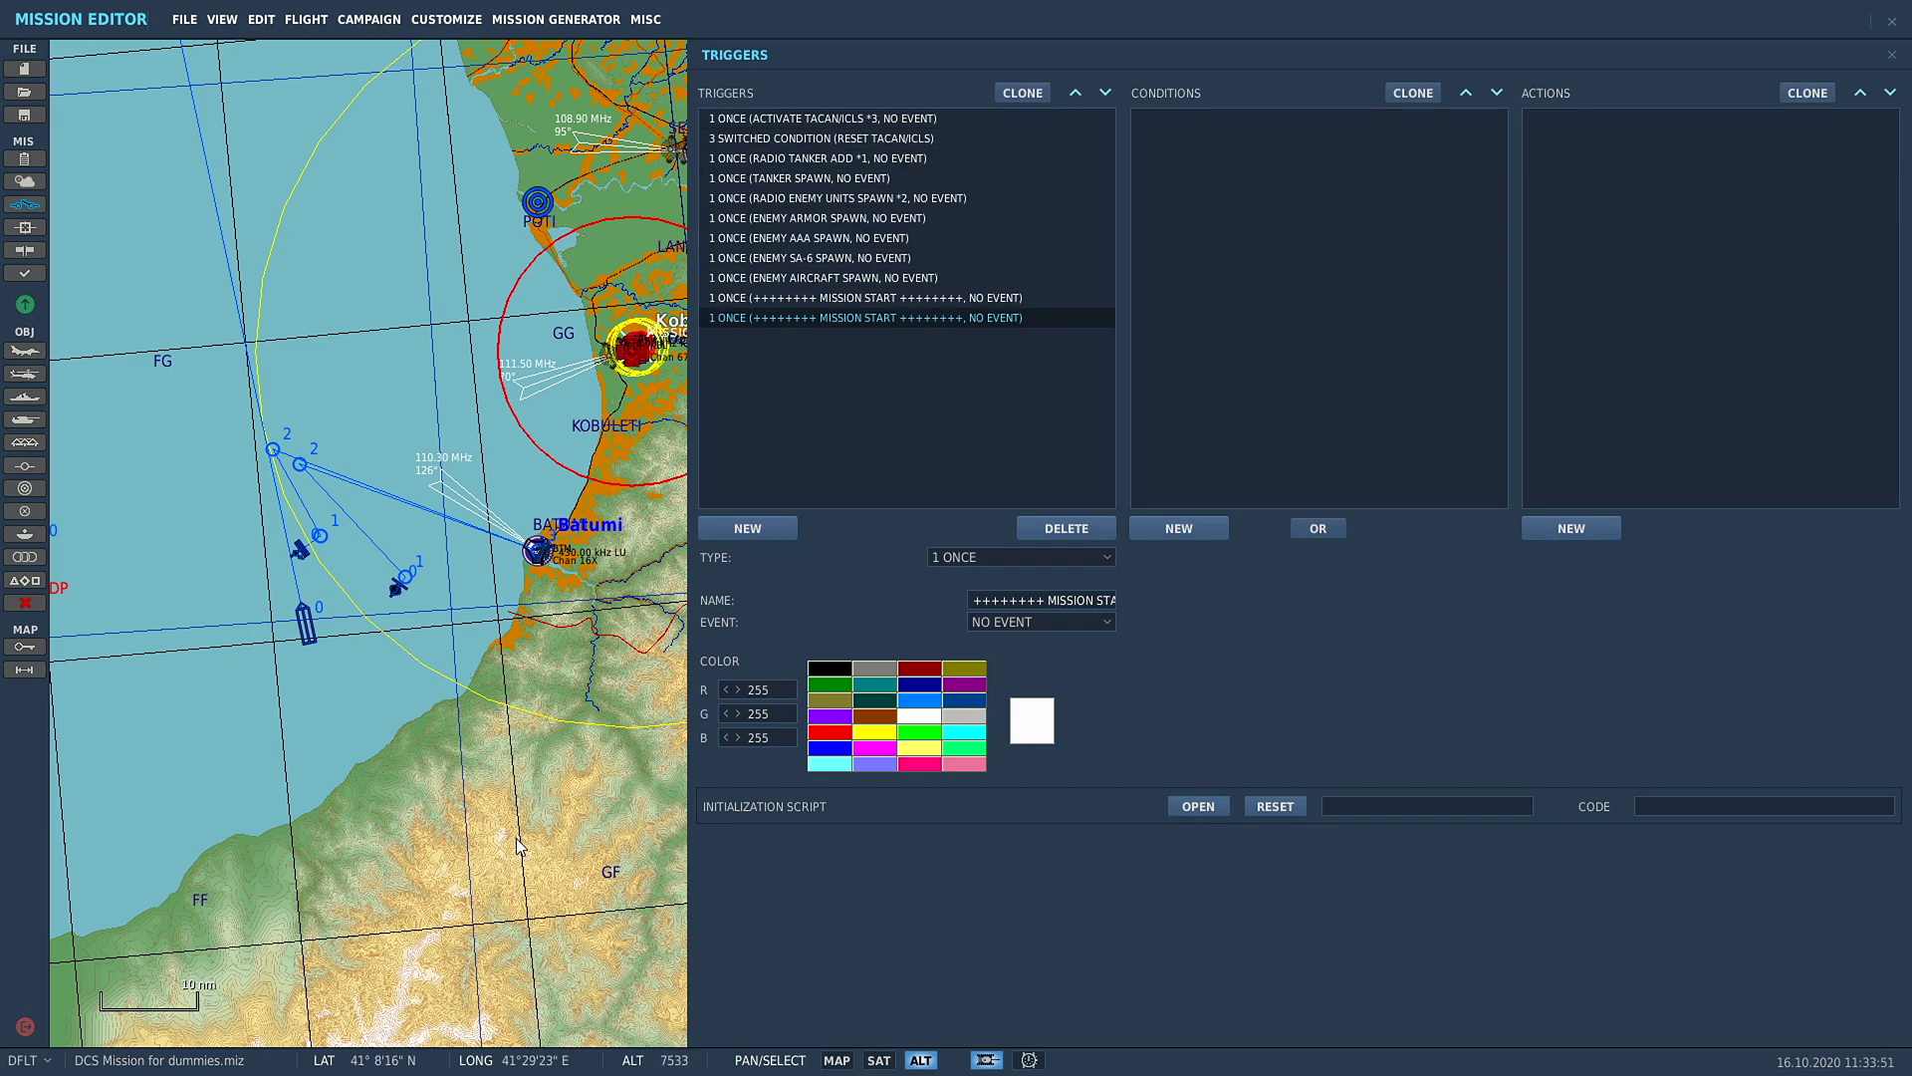
{"action": "key", "text": "Delete"}
{"action": "left_click", "coordinate": [25, 204]}
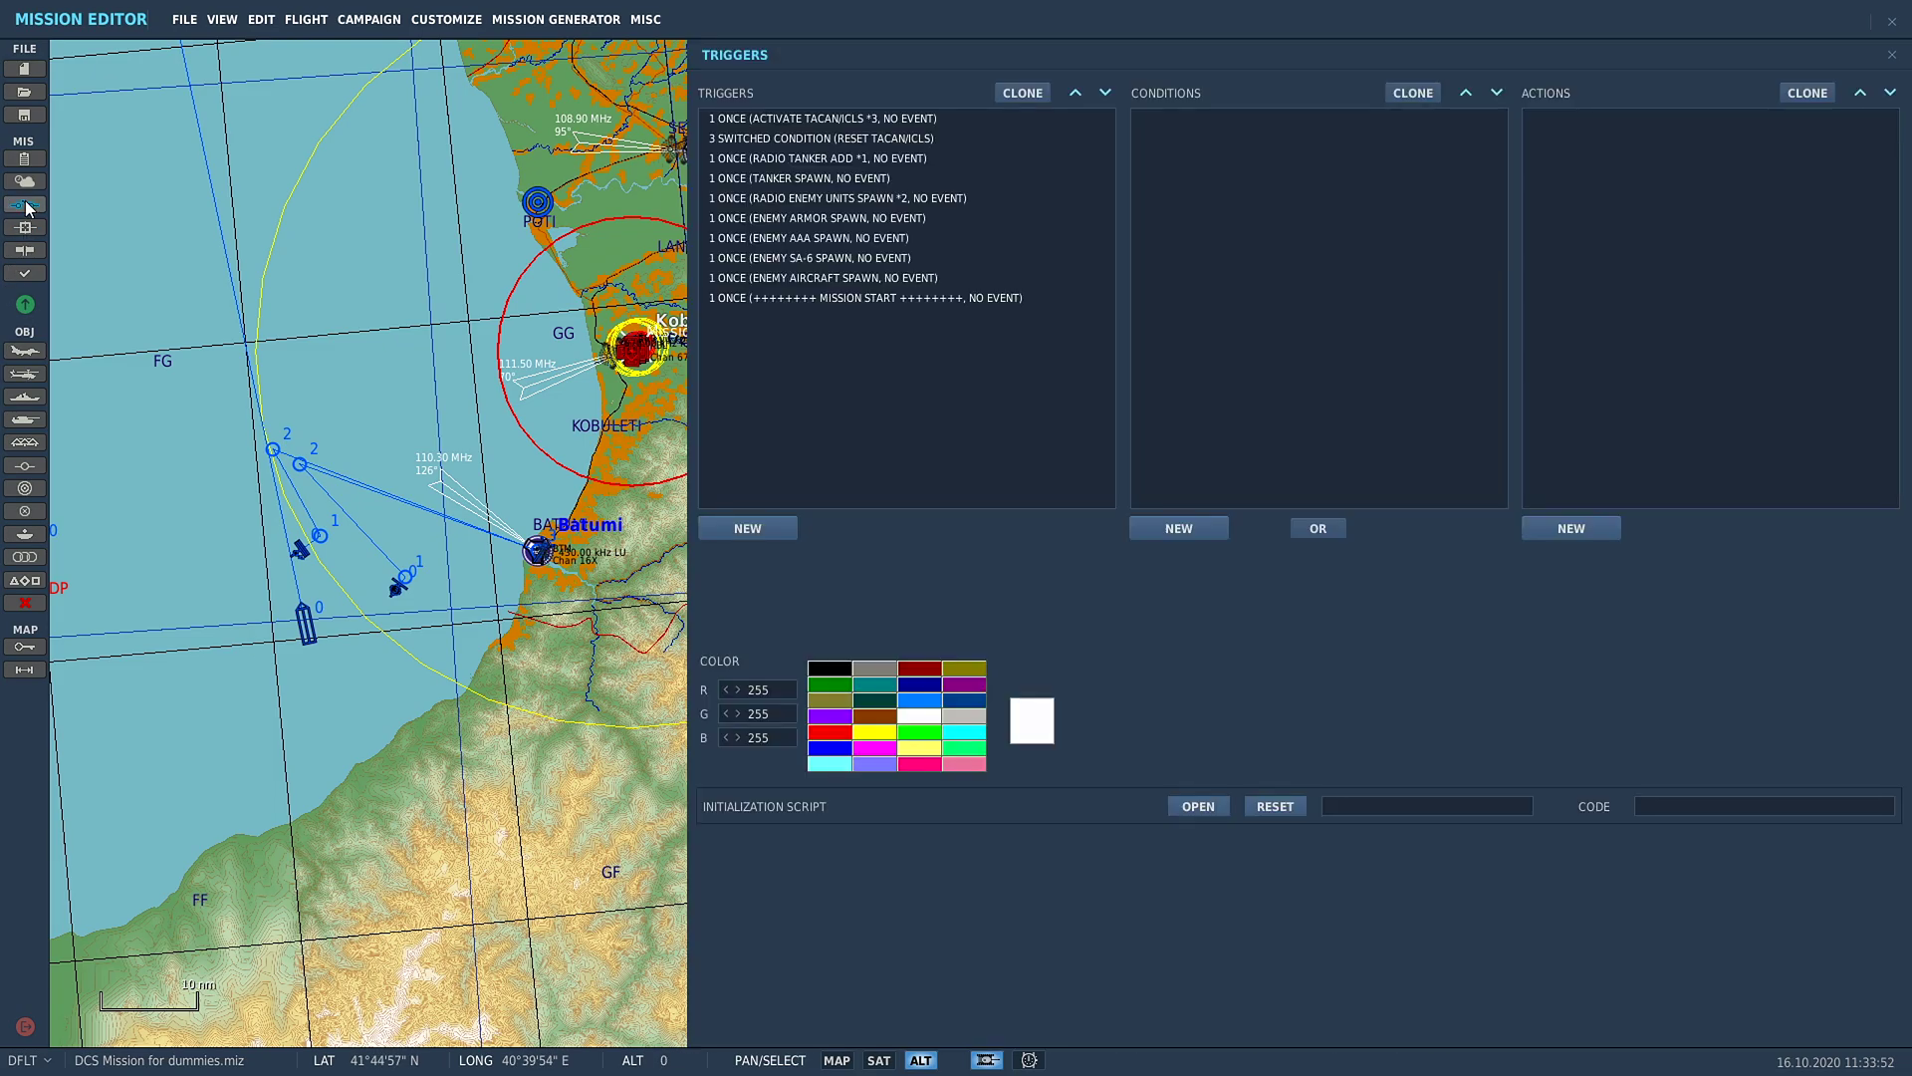
- Colour the MISSION START trigger dark green (0, 128, 0)
{"action": "left_click", "coordinate": [810, 301]}
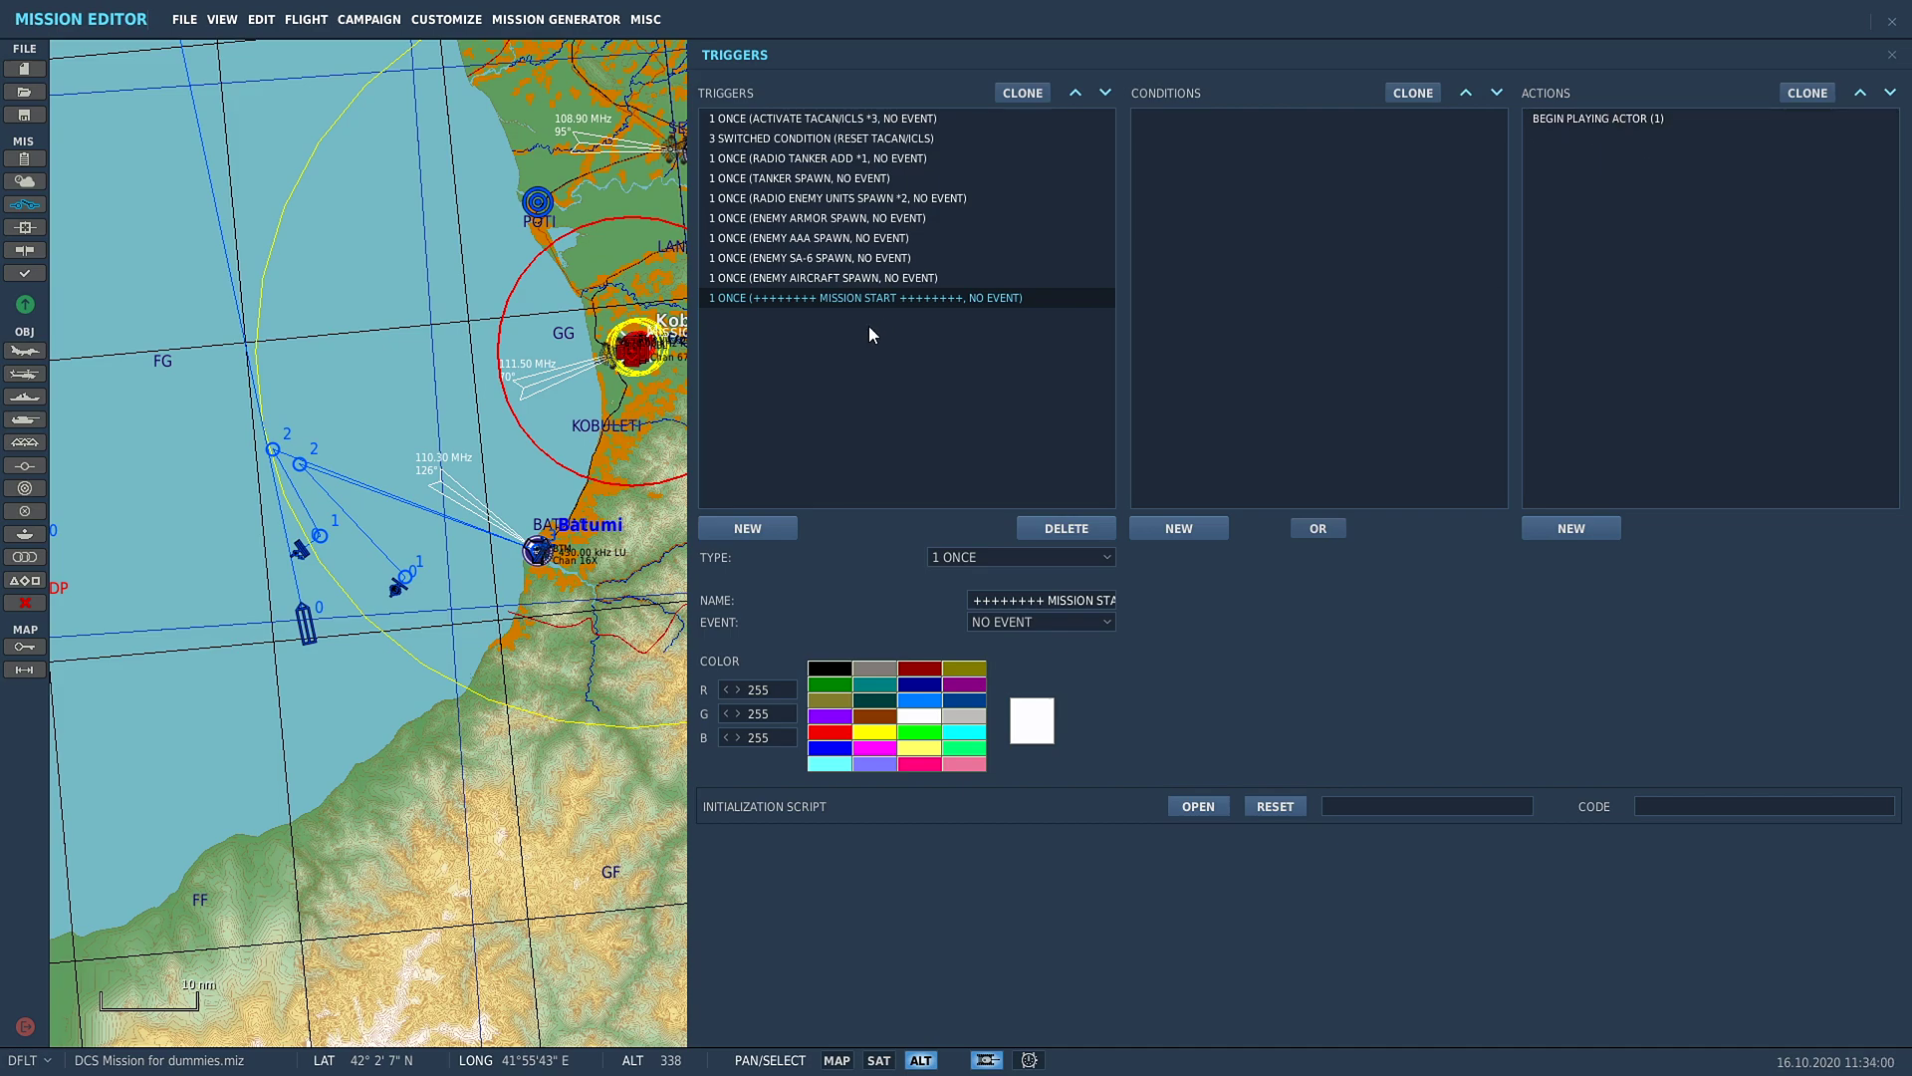
{"action": "left_click", "coordinate": [845, 305]}
{"action": "left_click", "coordinate": [828, 683]}
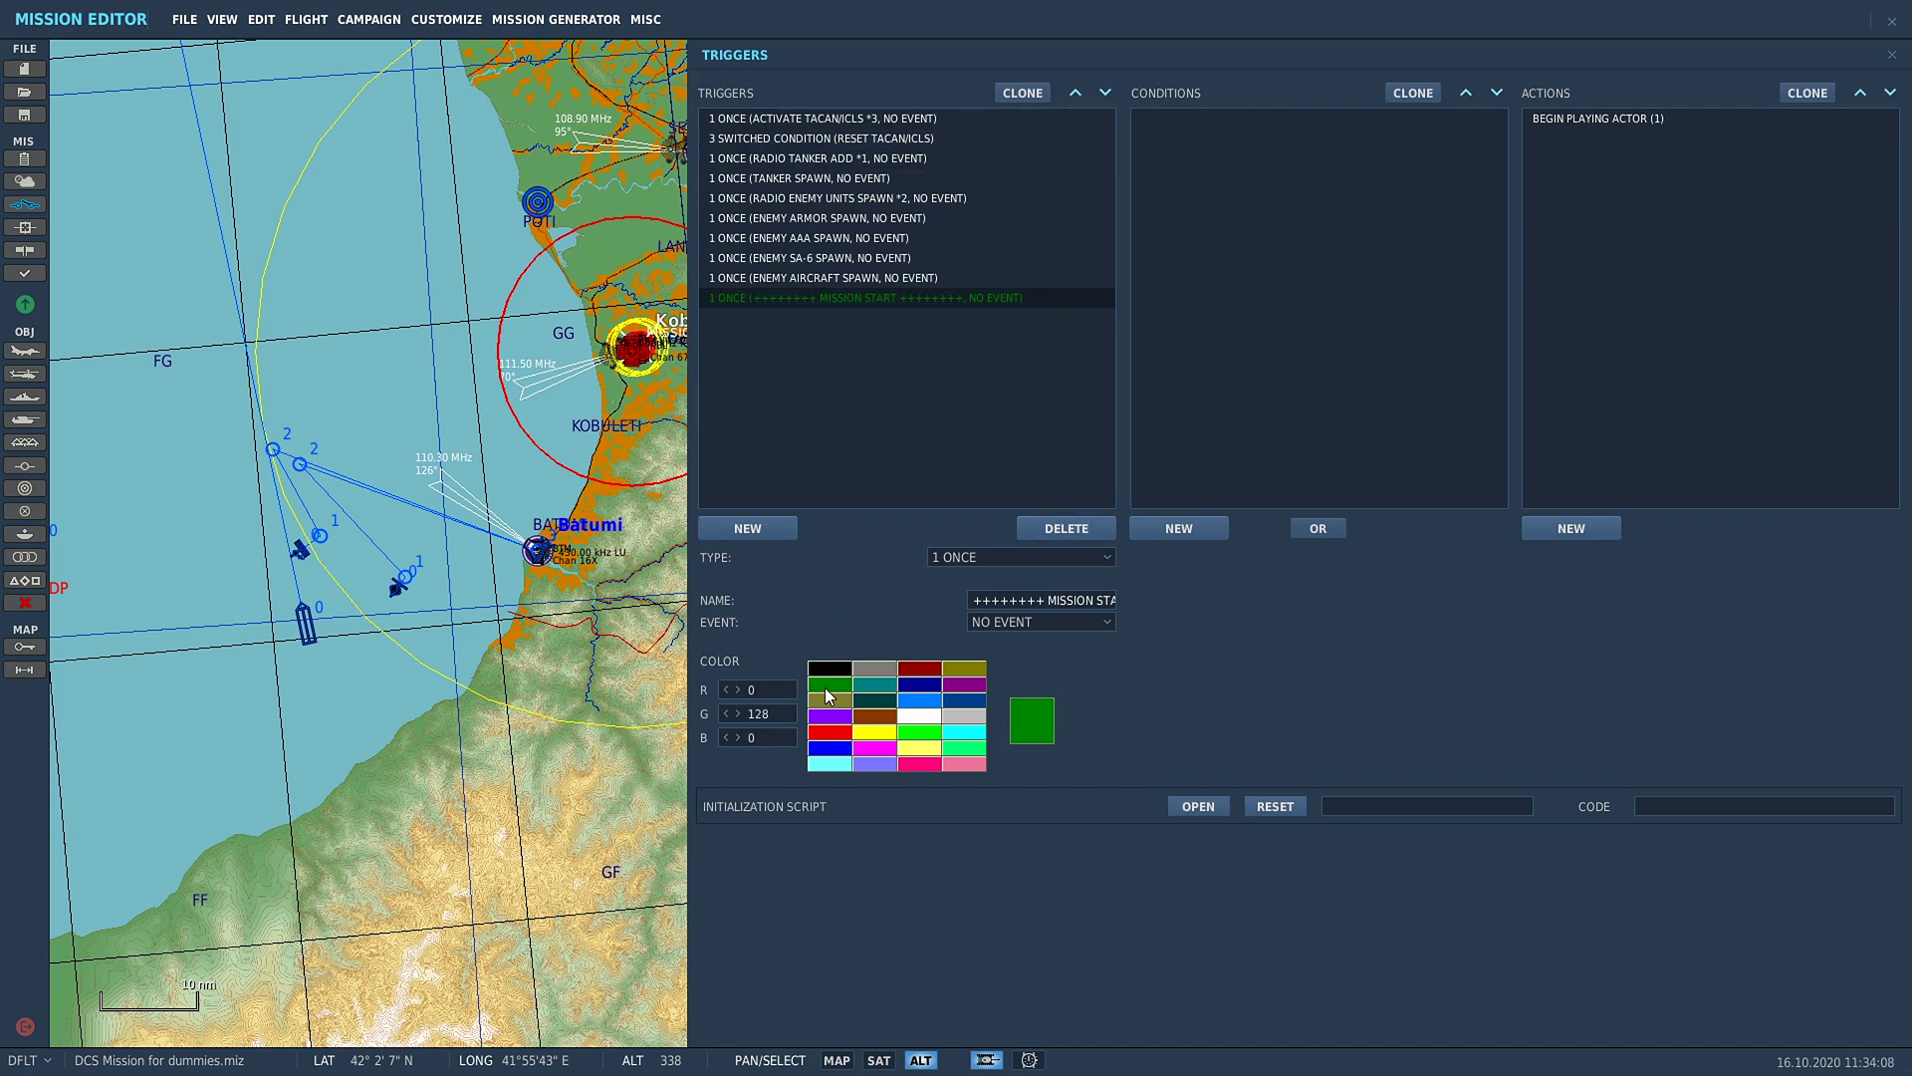
- Move the MISSION START trigger to the beginning of the trigger list, above ACTIVATE TACAN/ICLS *3
{"action": "left_click", "coordinate": [1075, 98]}
{"action": "left_click", "coordinate": [1076, 98]}
{"action": "left_click", "coordinate": [1076, 97]}
{"action": "left_click", "coordinate": [1076, 98]}
{"action": "left_click", "coordinate": [1076, 97]}
{"action": "left_click", "coordinate": [1075, 98]}
{"action": "left_click", "coordinate": [1076, 97]}
{"action": "left_click", "coordinate": [1075, 98]}
{"action": "left_click", "coordinate": [1076, 98]}
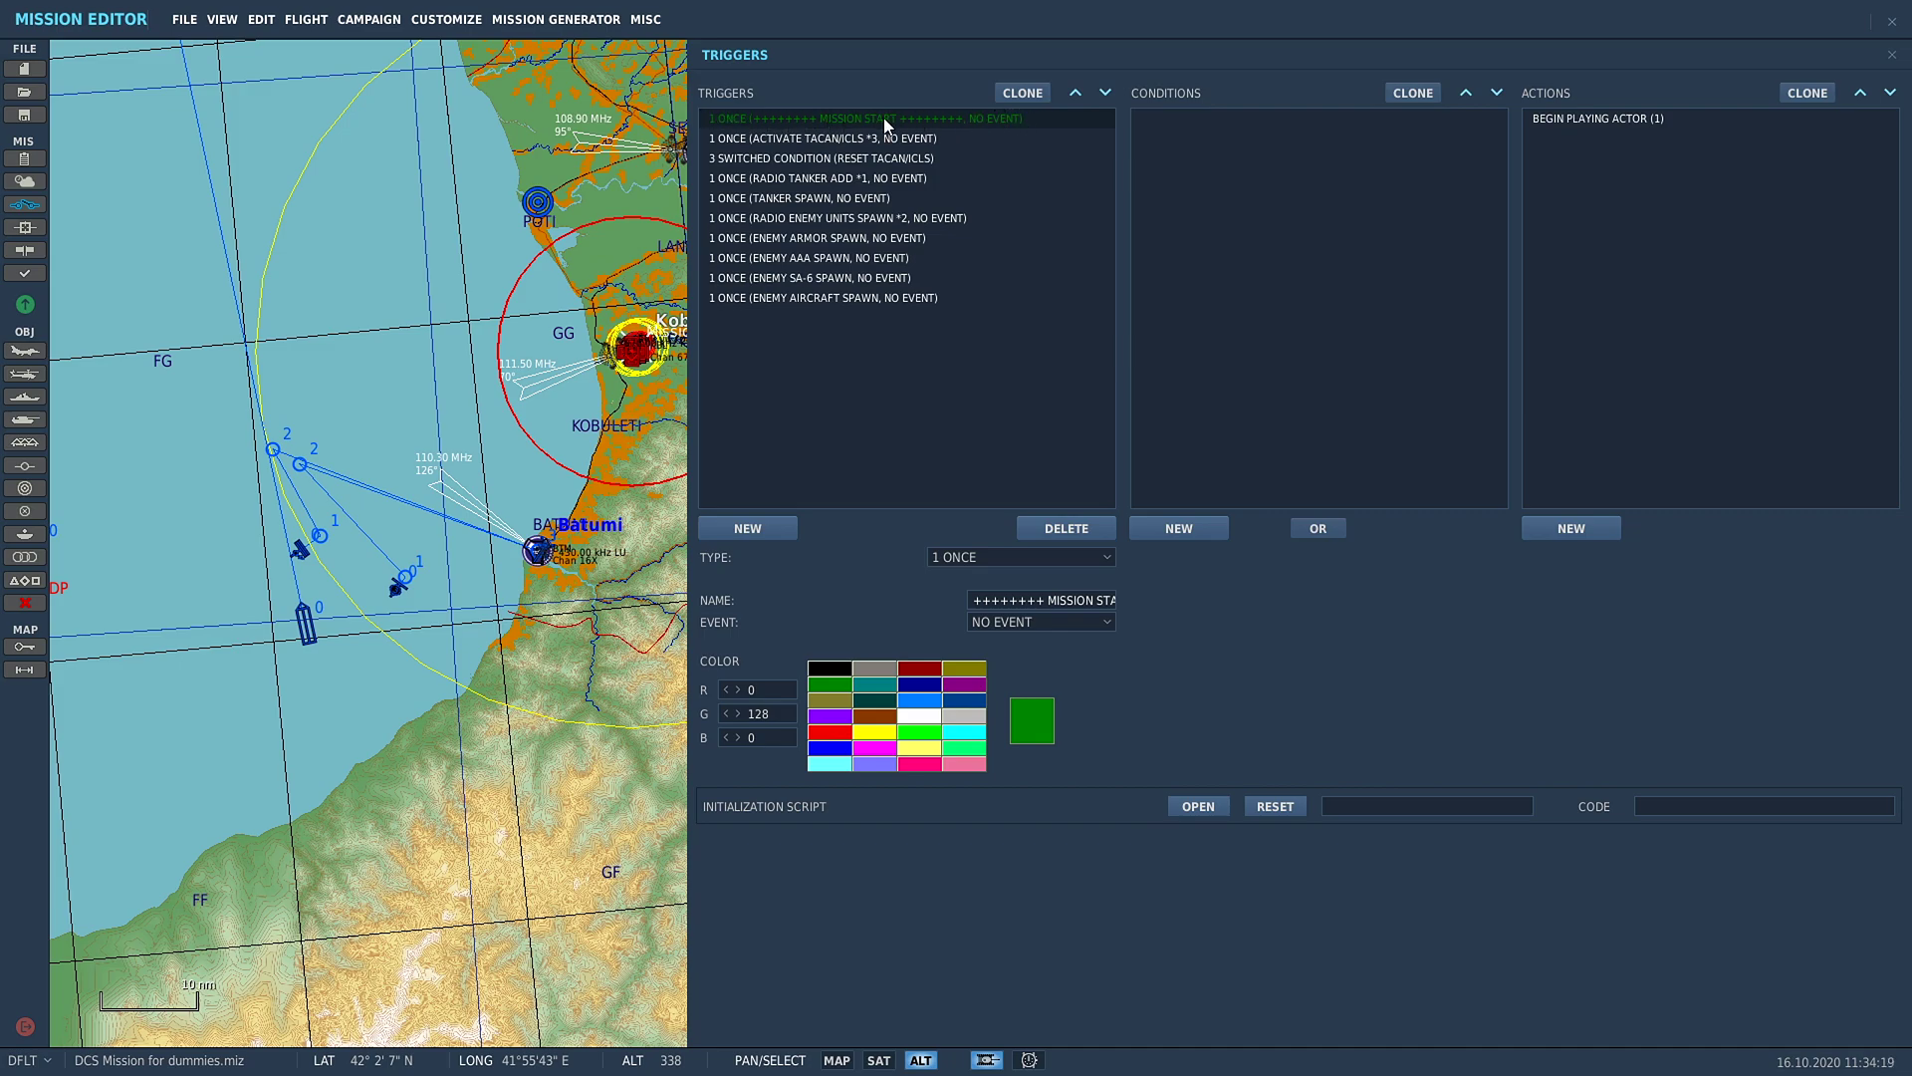
- Clone the MISSION START trigger and rename the copy "++++++++ MISSION ONE ++++++++"
{"action": "left_click", "coordinate": [829, 155]}
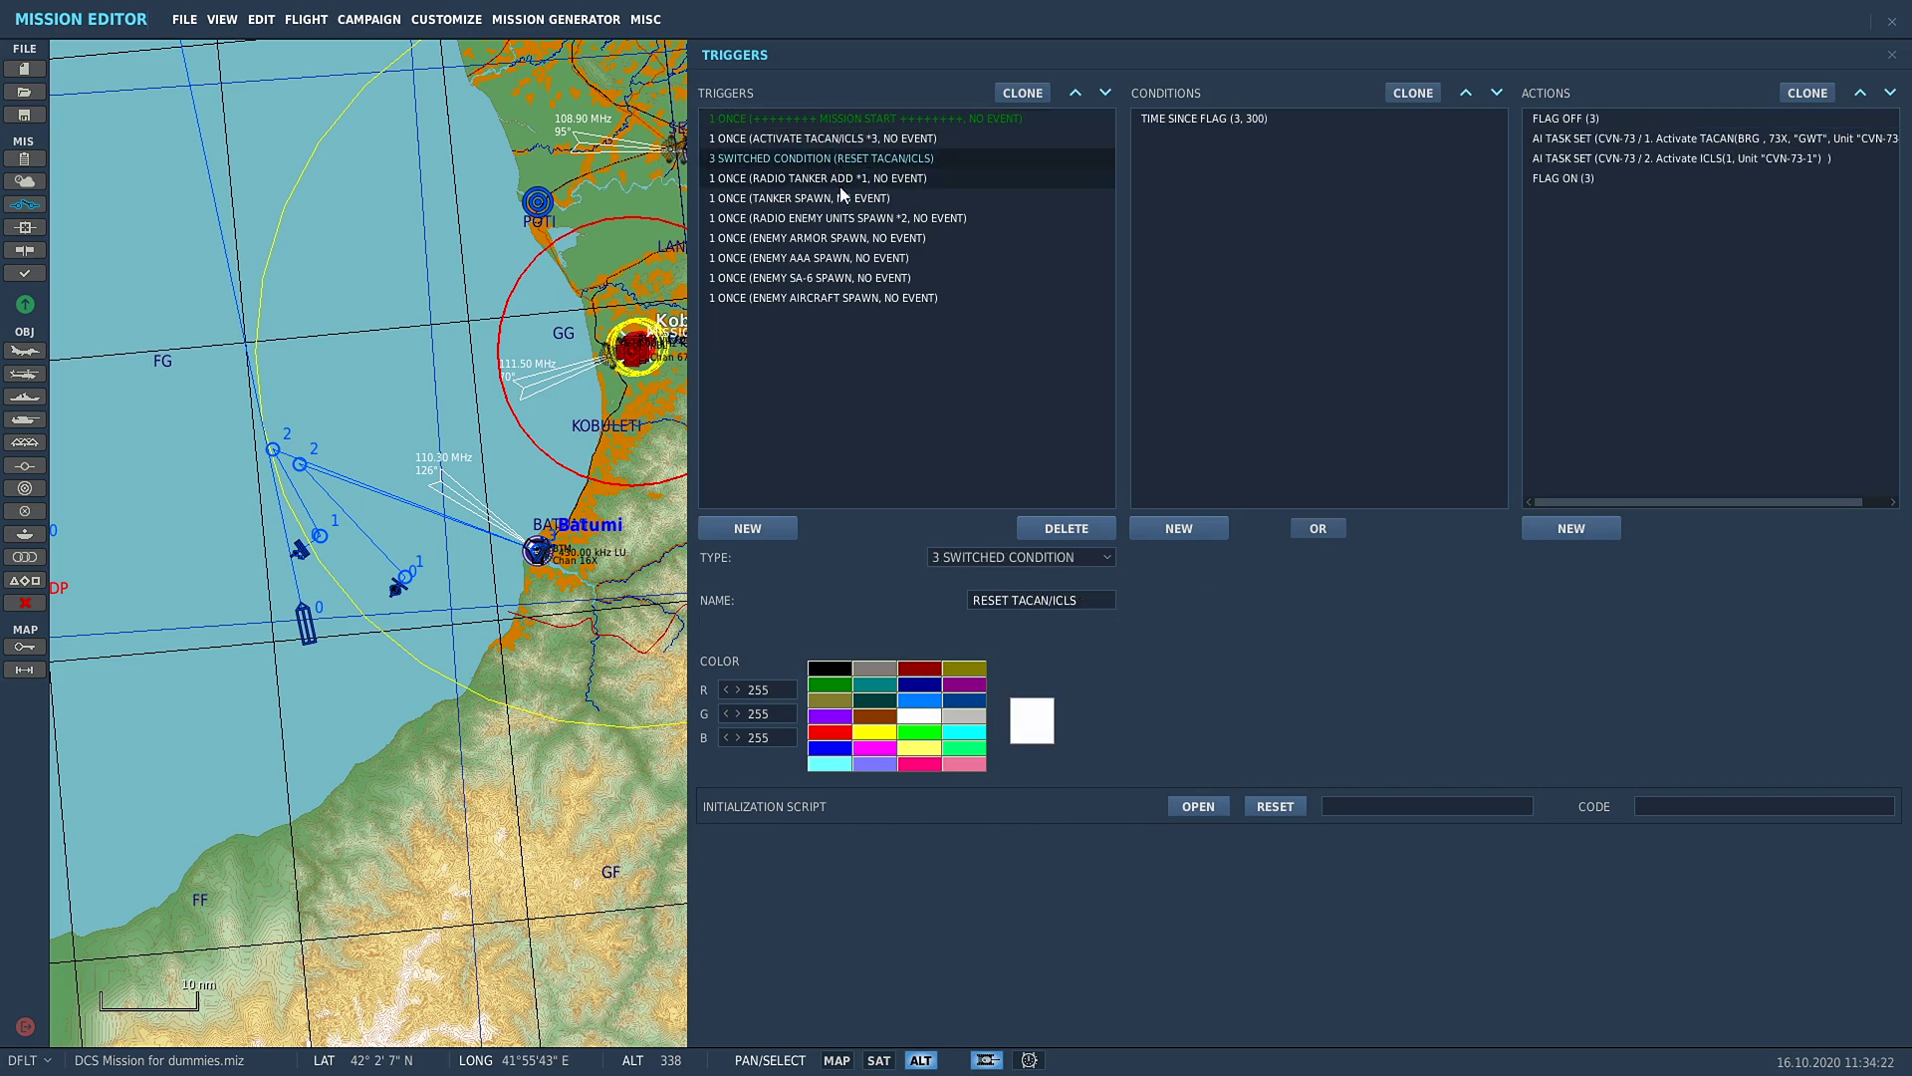
{"action": "left_click", "coordinate": [840, 197]}
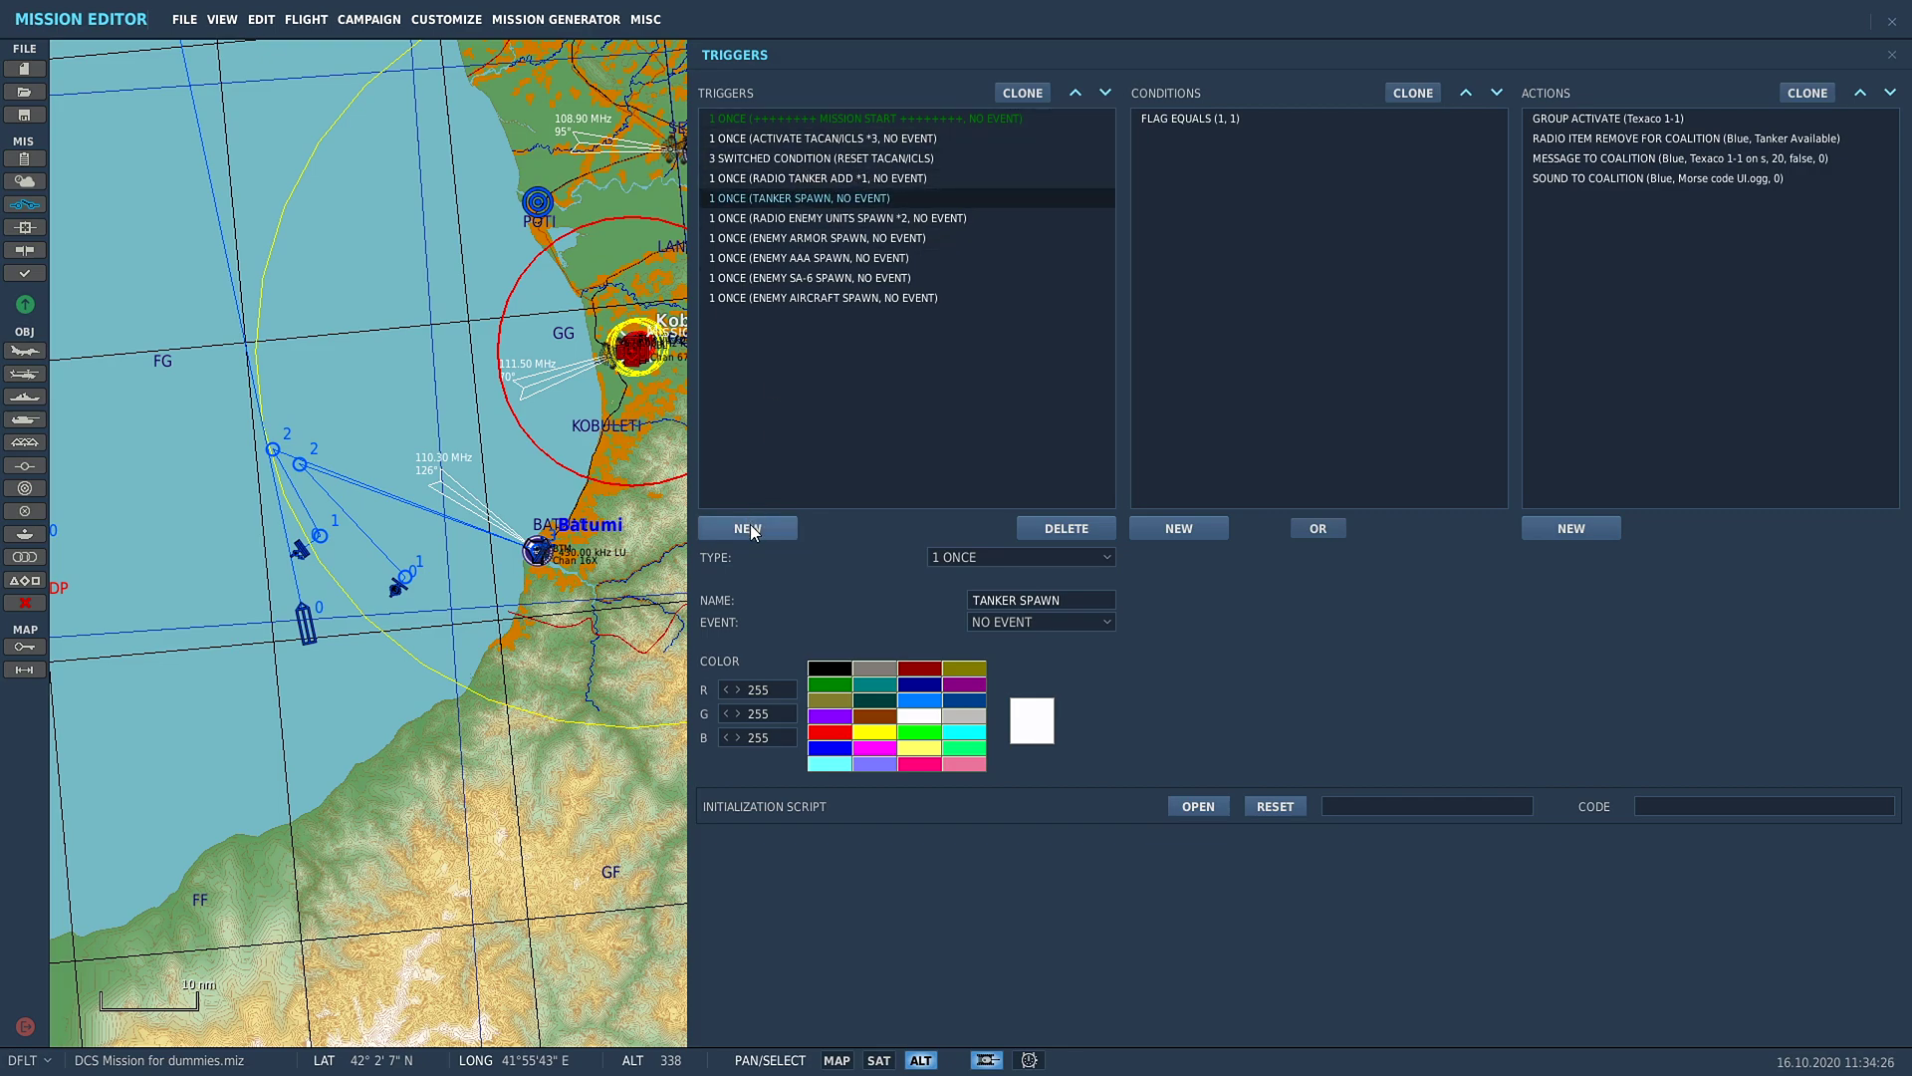
{"action": "left_click", "coordinate": [853, 122]}
{"action": "left_click", "coordinate": [1021, 92]}
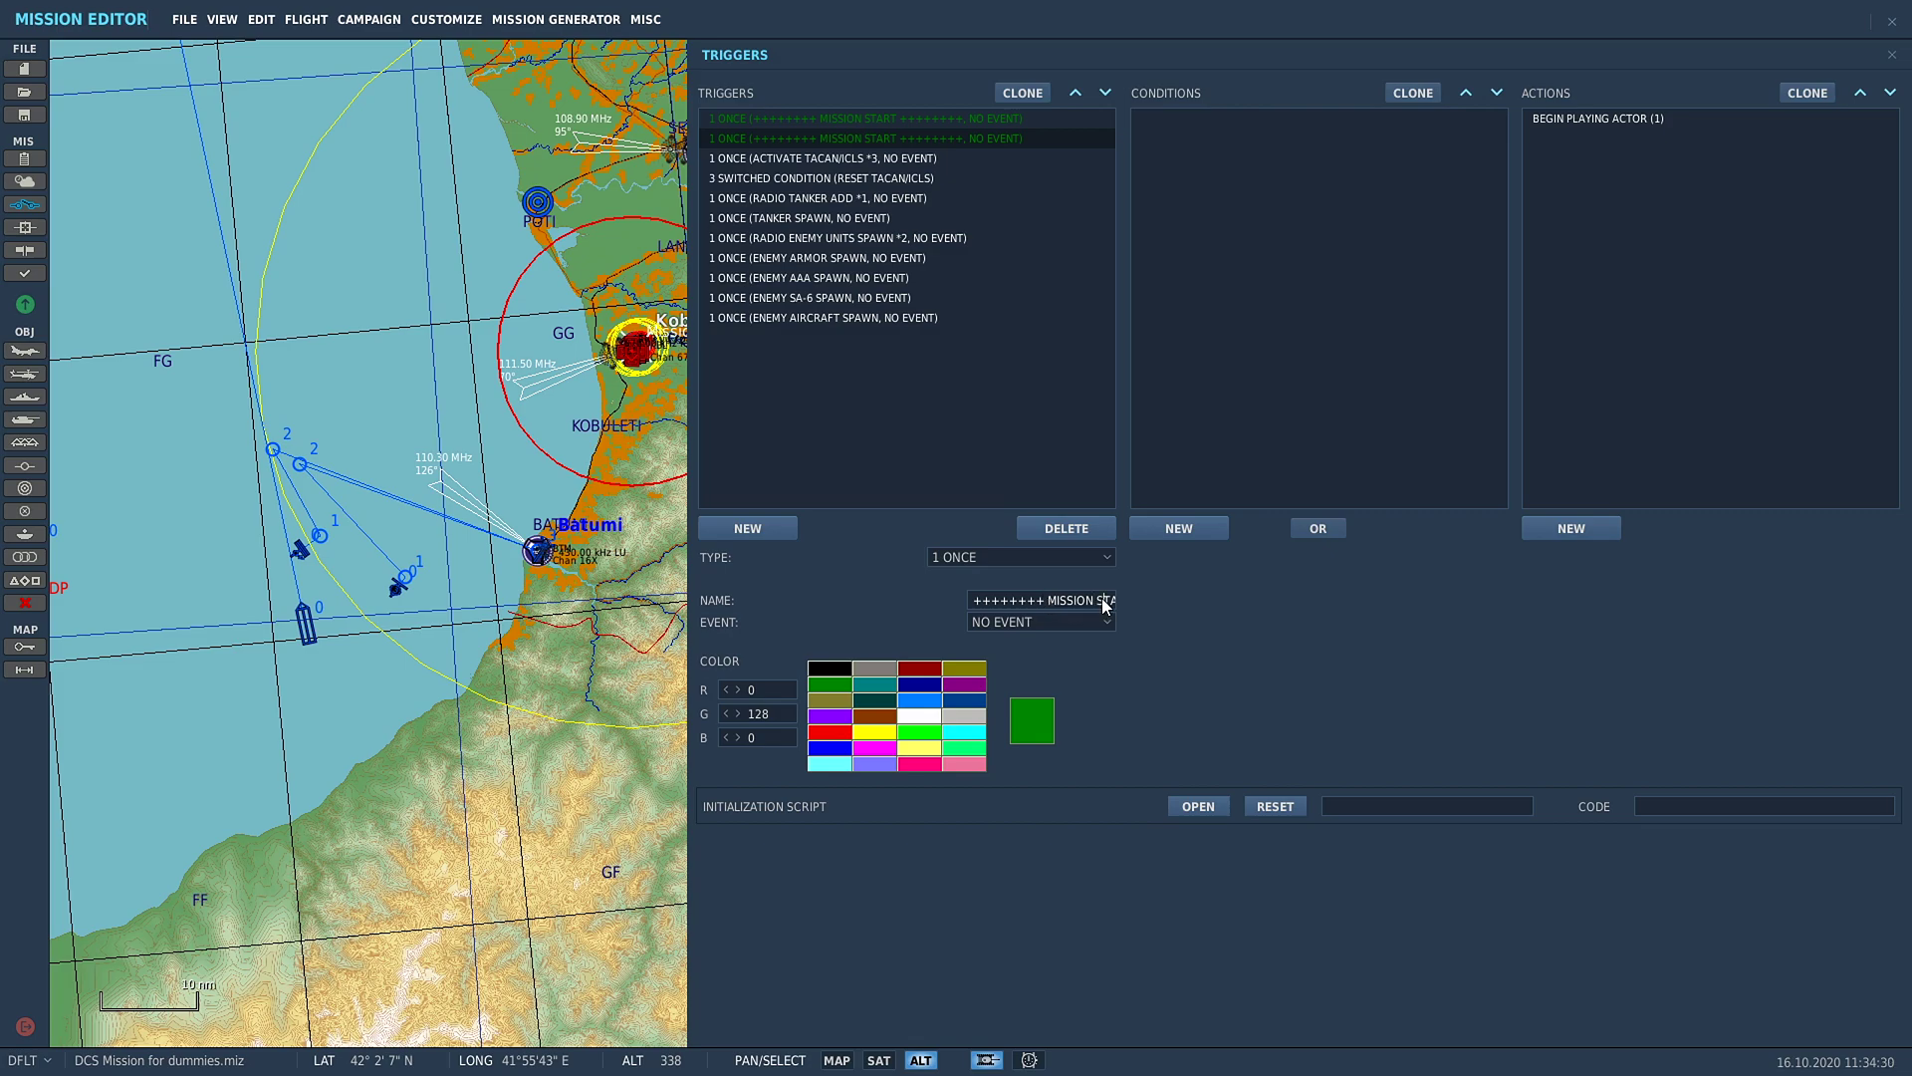
{"action": "key", "text": "Delete"}
{"action": "key", "text": "Delete"}
{"action": "key", "text": "Delete"}
{"action": "key", "text": "Delete"}
{"action": "key", "text": "Delete"}
{"action": "key", "text": "BackSpace"}
{"action": "type", "text": "ONE"}
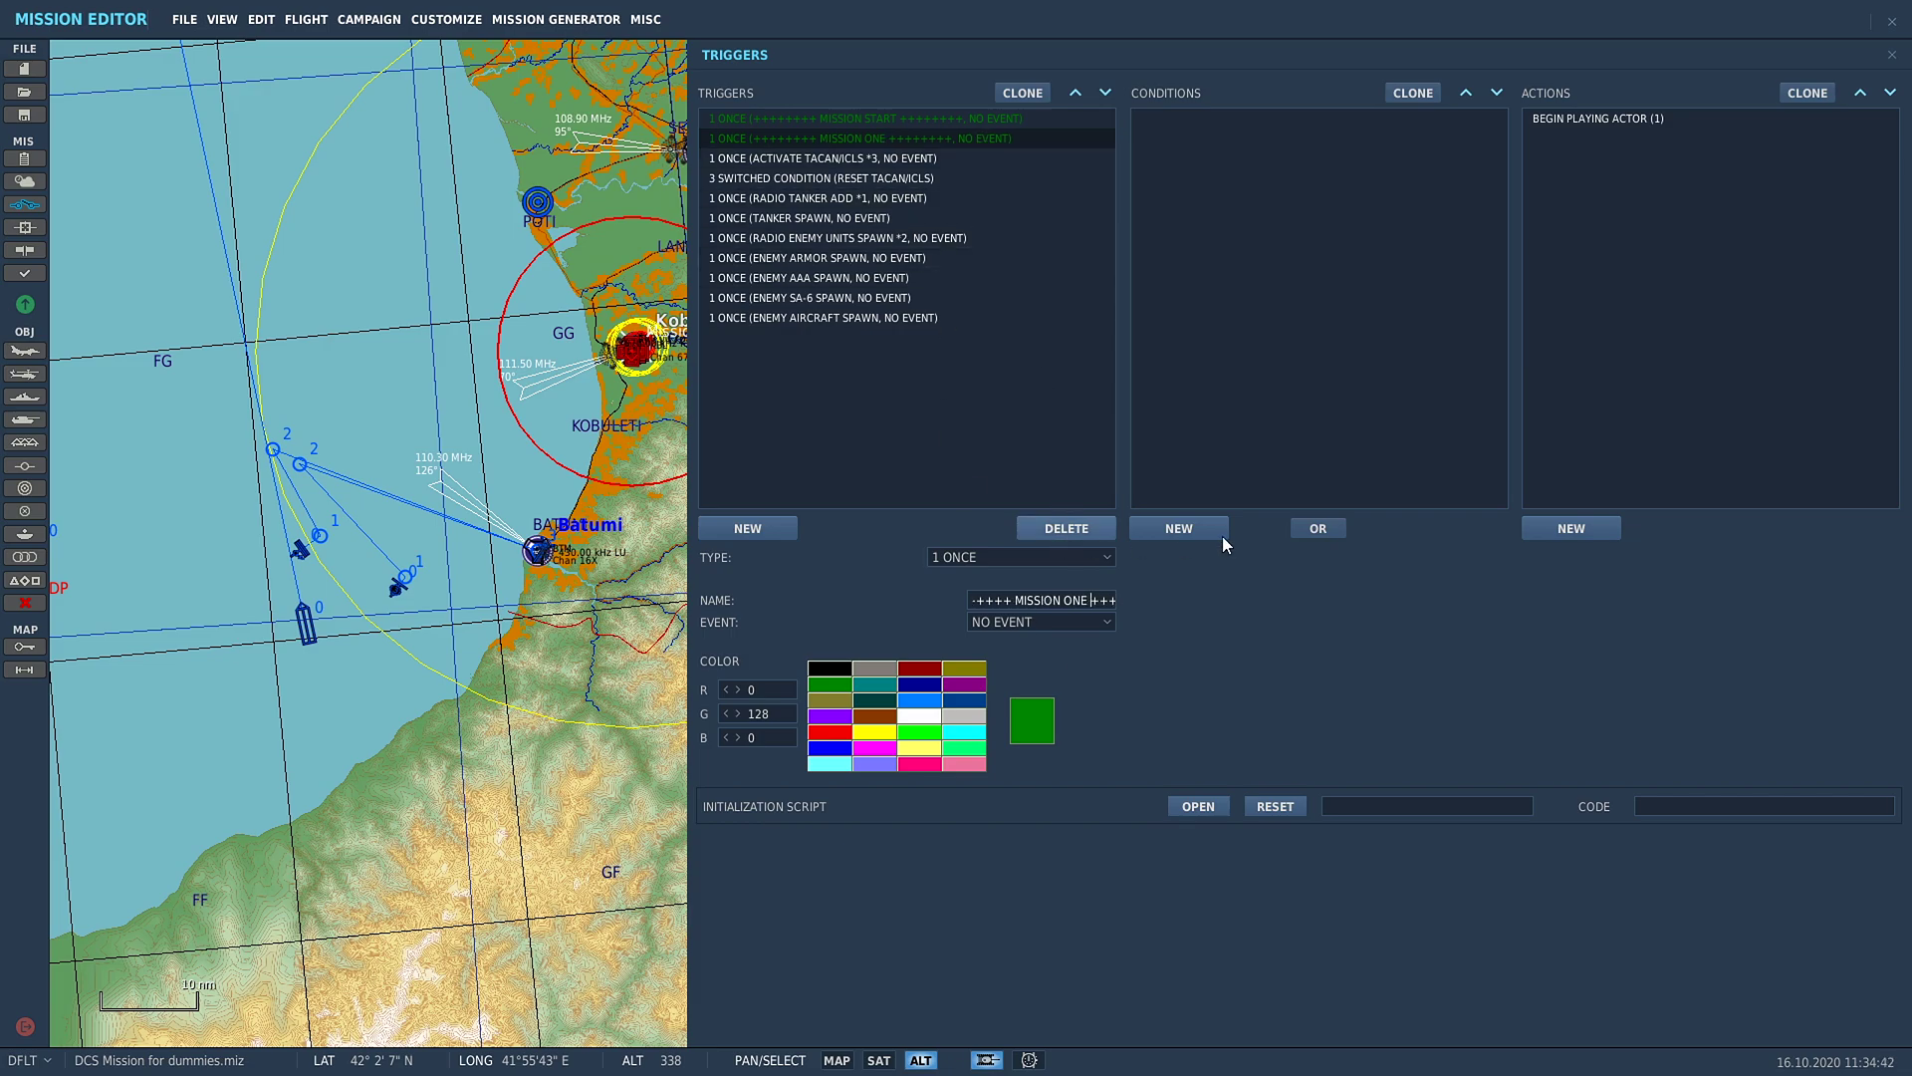
- Move the MISSION ONE trigger between TANKER SPAWN and RADIO ENEMY UNITS SPAWN *2
{"action": "left_click", "coordinate": [928, 138]}
{"action": "left_click", "coordinate": [1106, 93]}
{"action": "left_click", "coordinate": [1106, 93]}
{"action": "left_click", "coordinate": [1105, 93]}
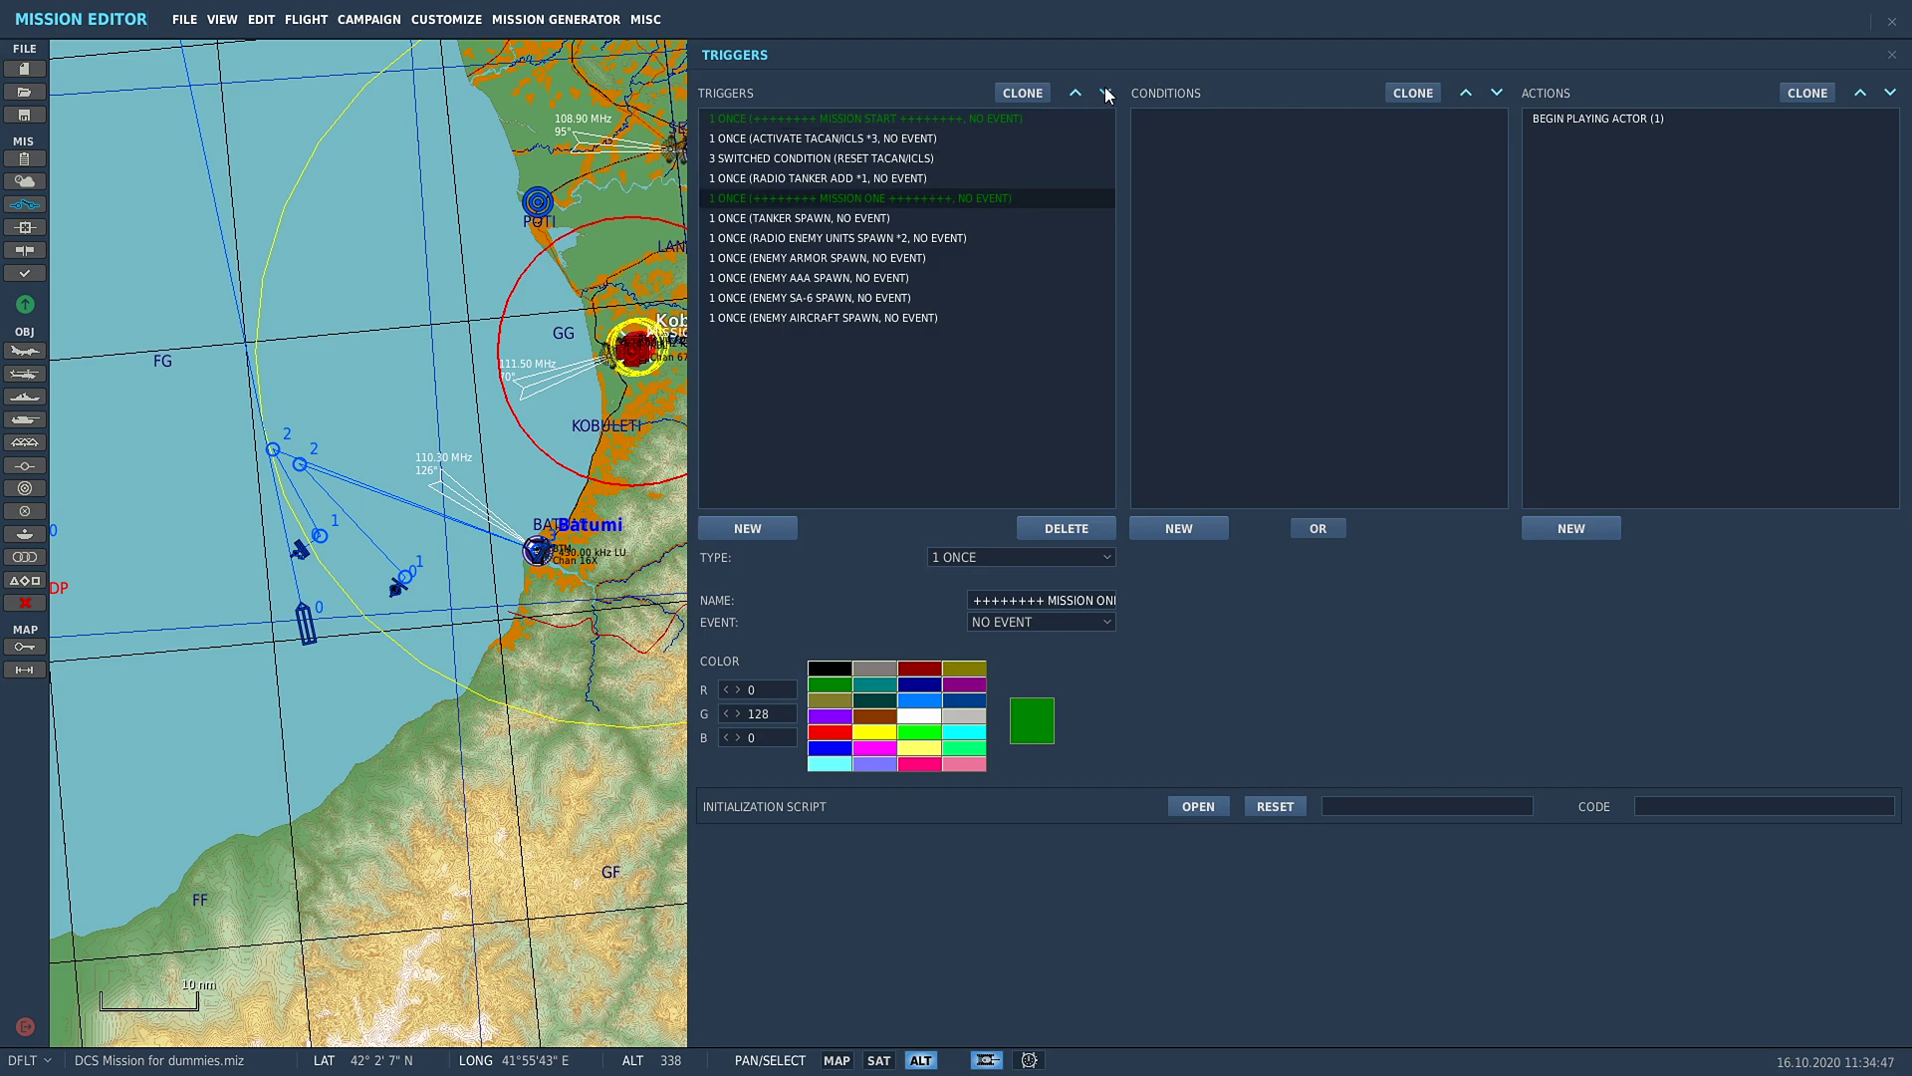
{"action": "left_click", "coordinate": [1105, 92]}
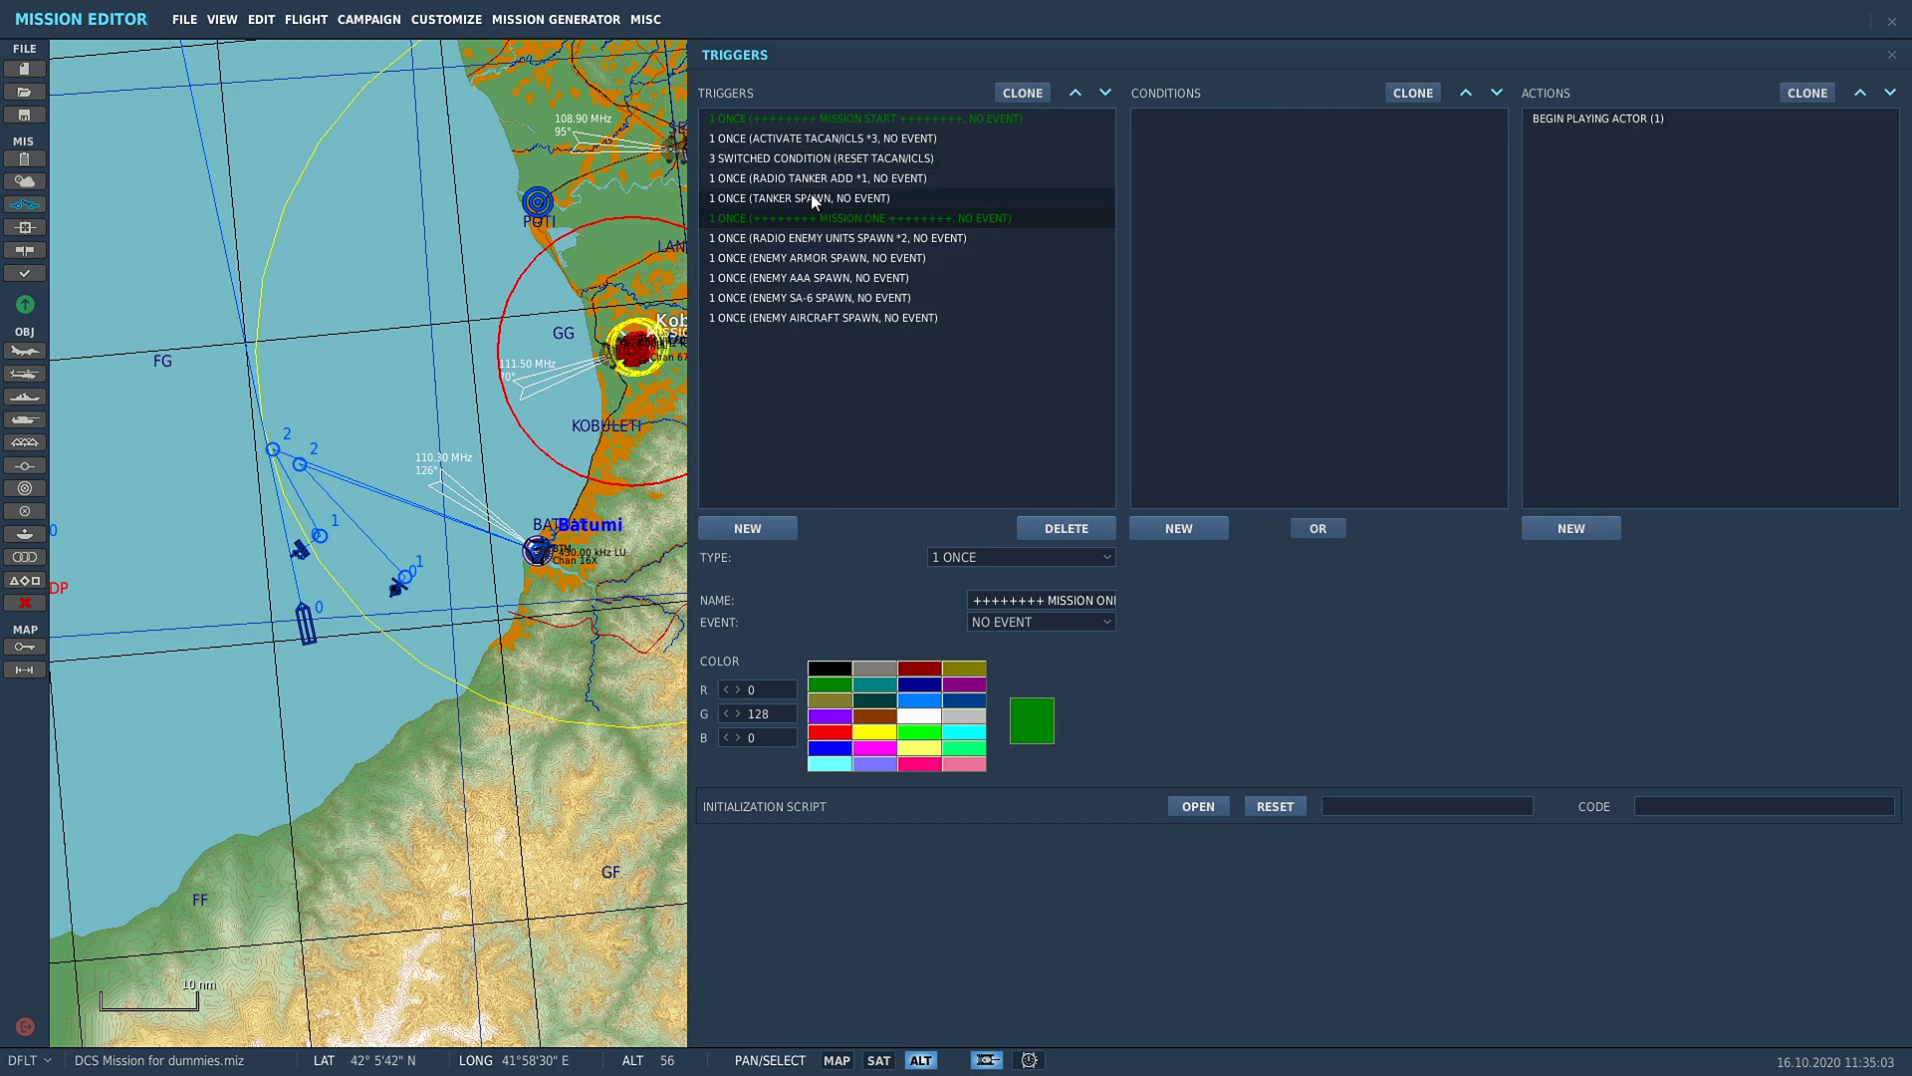
- Clone the MISSION ONE trigger and move the copy to the end of the list, below ENEMY AIRCRAFT SPAWN
{"action": "left_click_drag", "start_coordinate": [635, 528], "coordinate": [458, 514]}
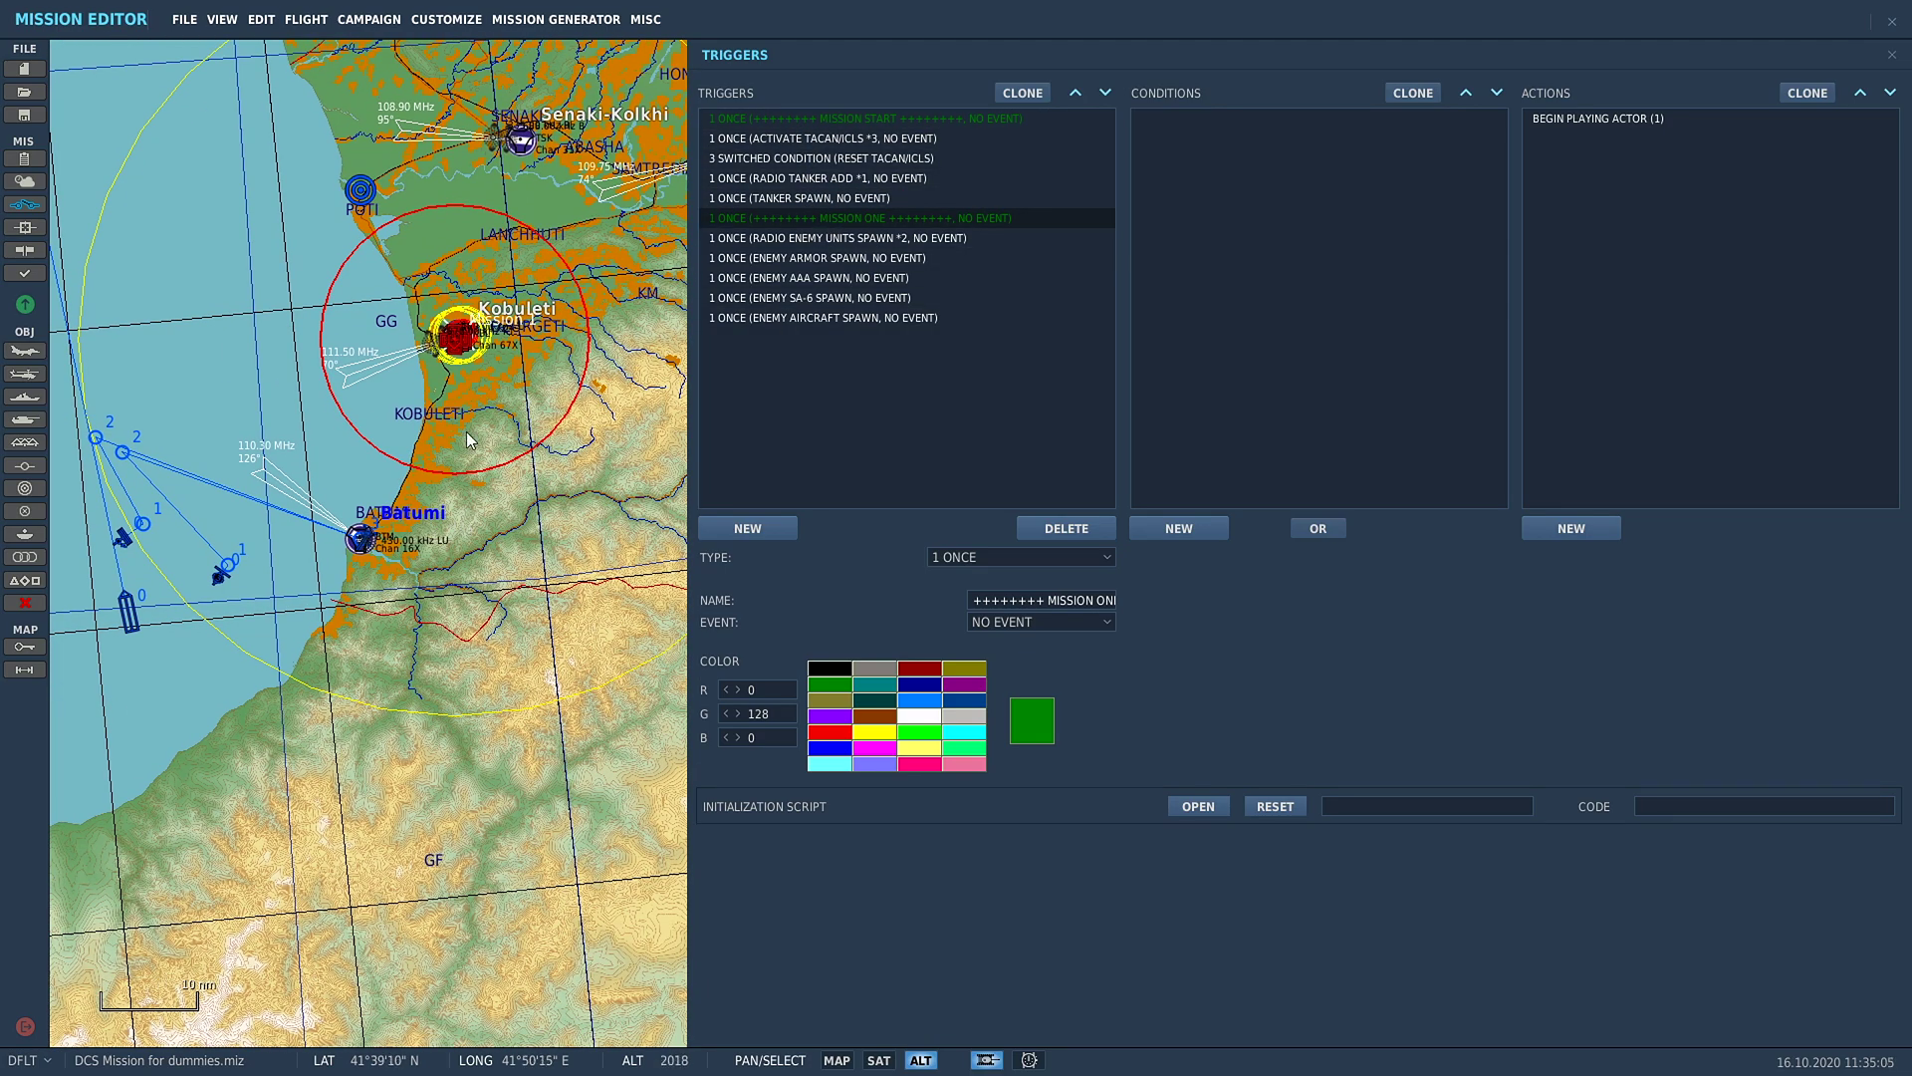
{"action": "left_click", "coordinate": [816, 241]}
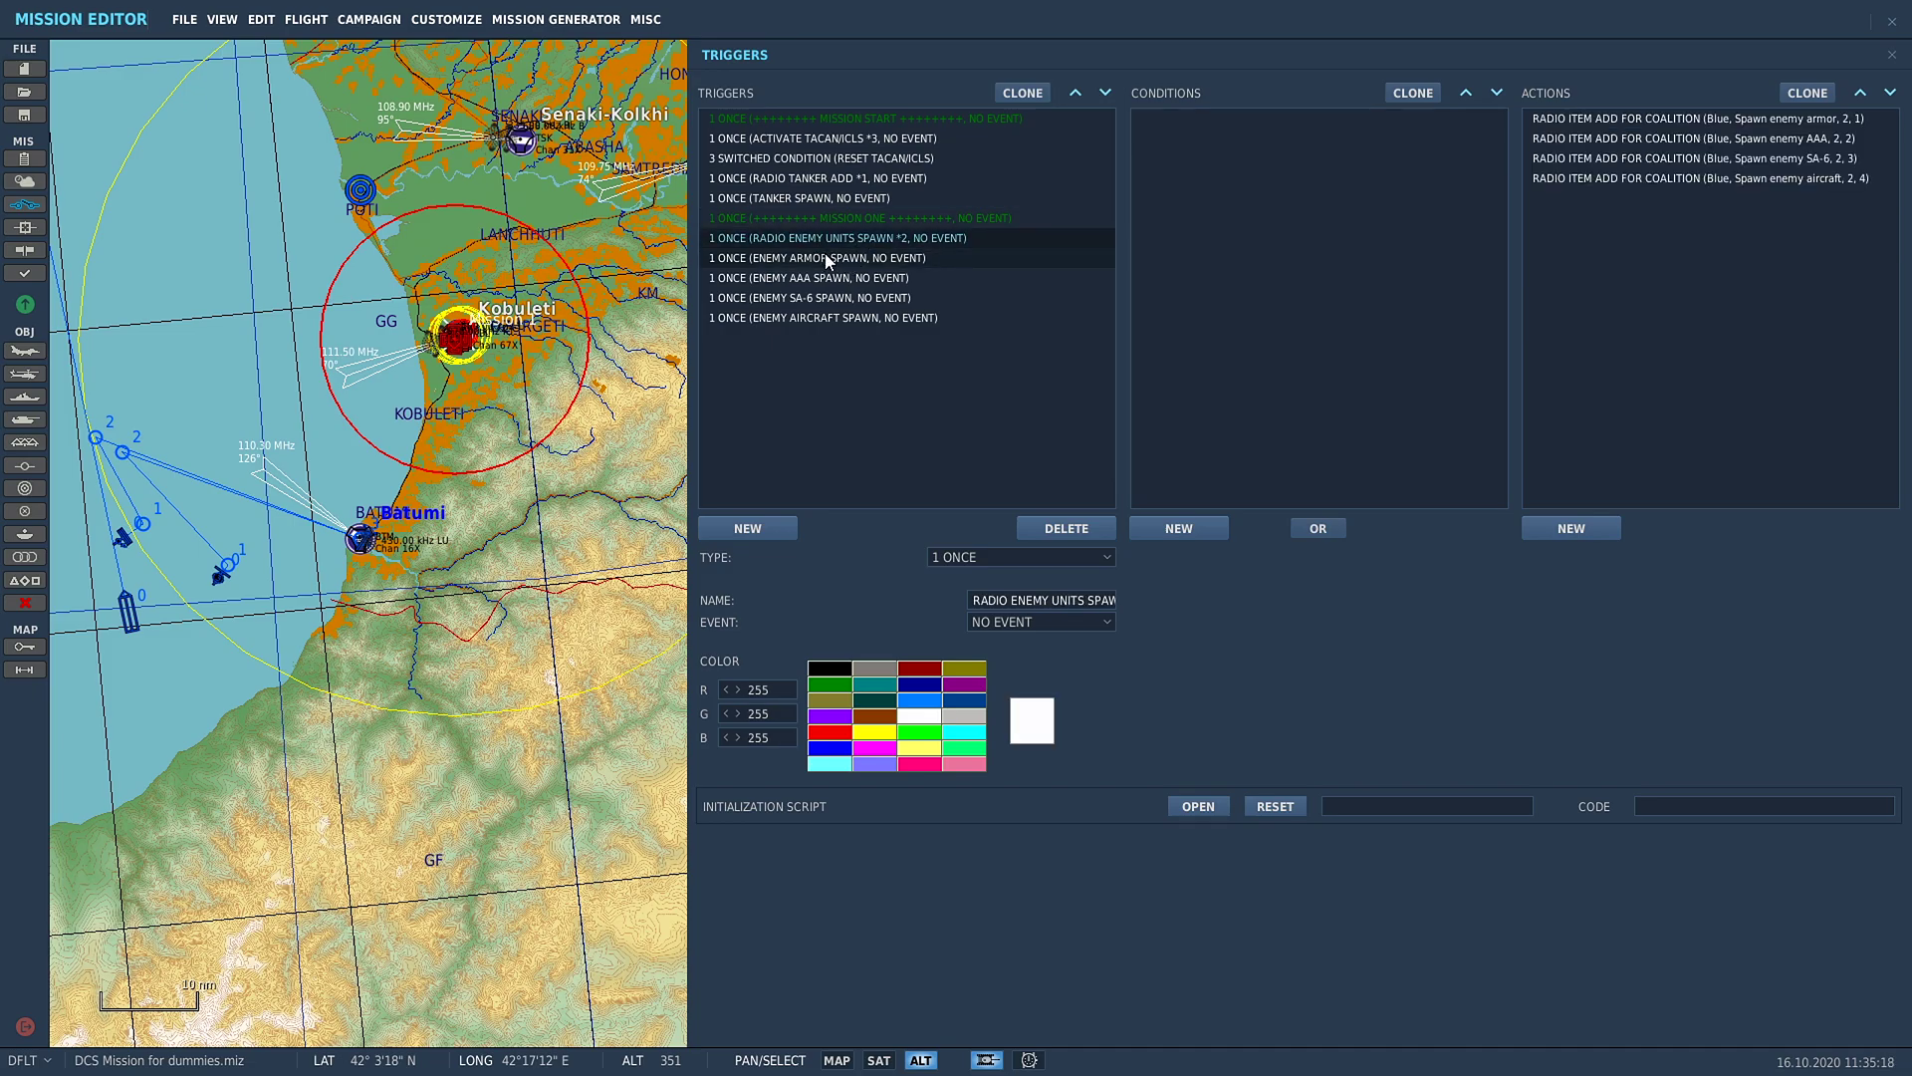
{"action": "left_click", "coordinate": [841, 219]}
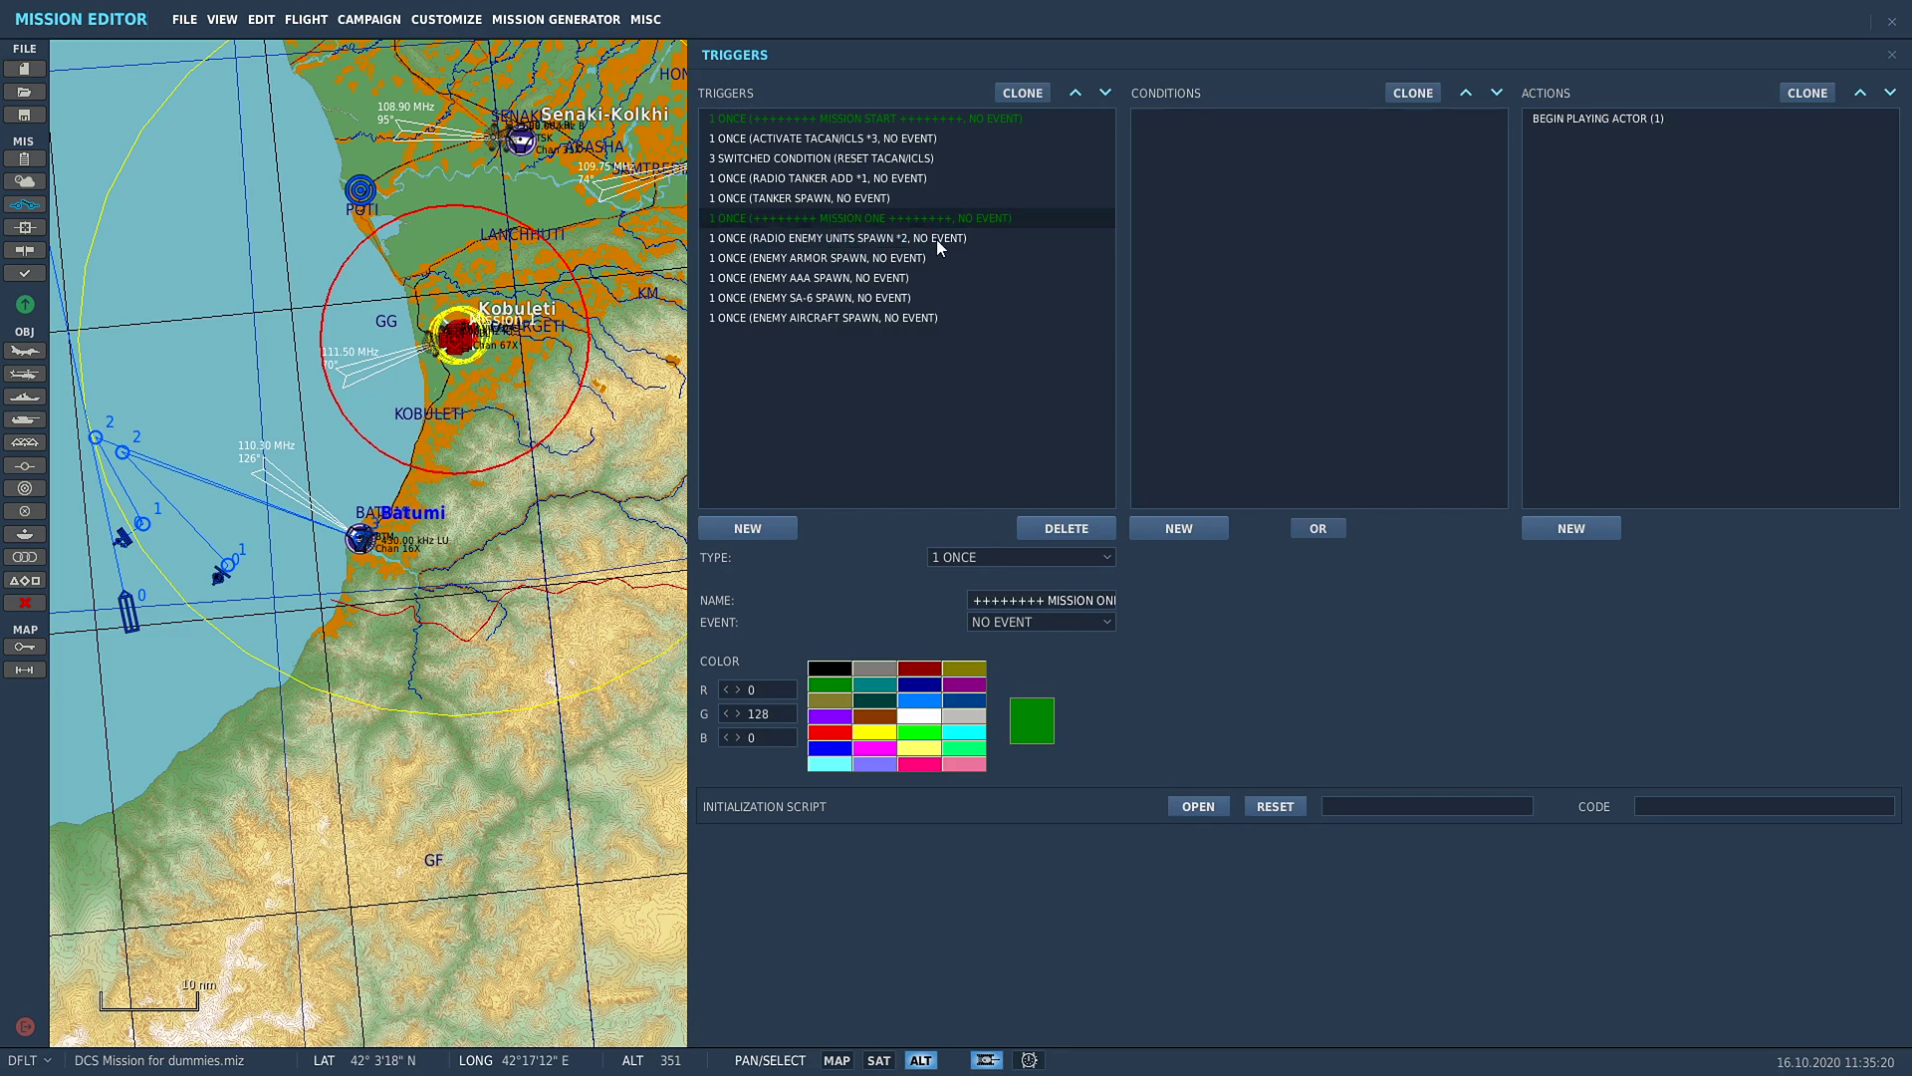
{"action": "left_click", "coordinate": [1023, 93]}
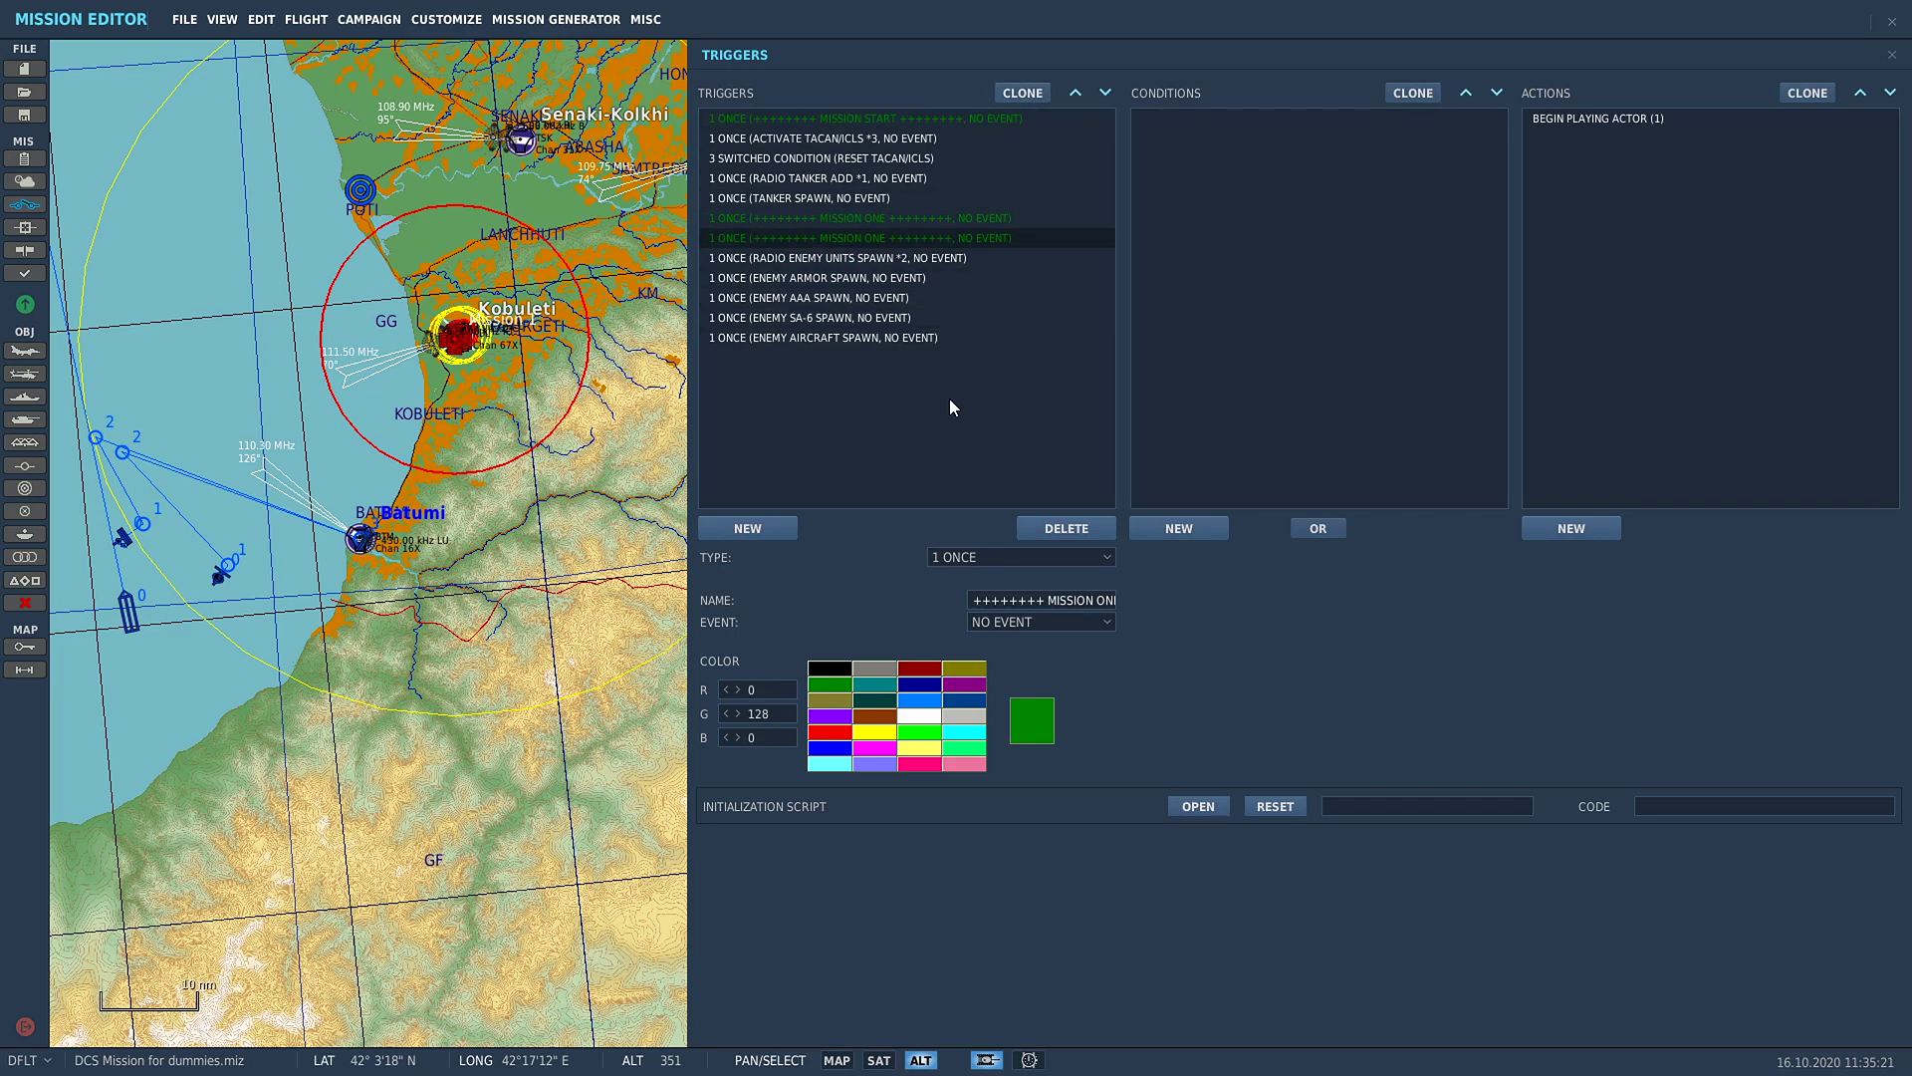
{"action": "left_click", "coordinate": [1105, 92]}
{"action": "left_click", "coordinate": [1106, 93]}
{"action": "left_click", "coordinate": [1105, 93]}
{"action": "left_click", "coordinate": [1105, 93]}
{"action": "left_click", "coordinate": [1105, 92]}
- Rename the cloned trigger at the end of the list "++++++++ MISSION TWO ++++++++"
{"action": "left_click", "coordinate": [1097, 599]}
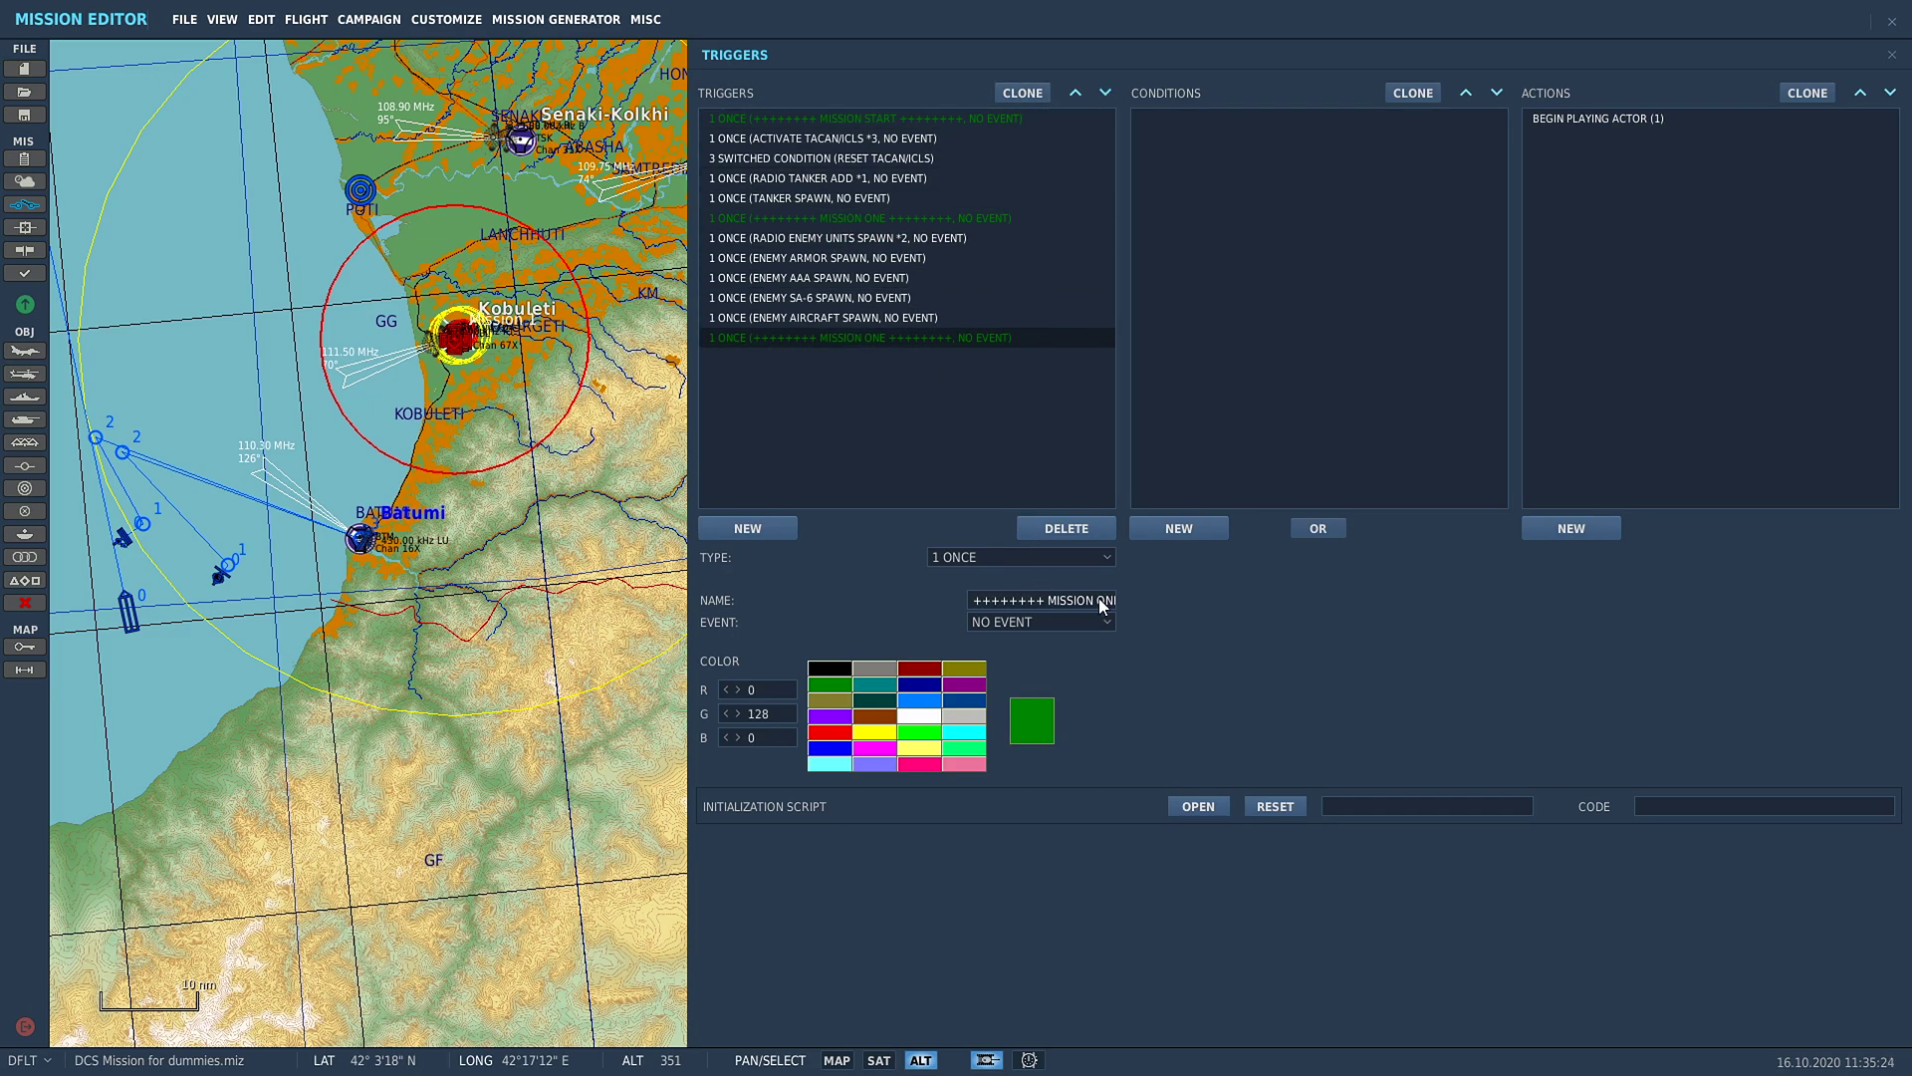
{"action": "key", "text": "Delete"}
{"action": "key", "text": "Delete"}
{"action": "type", "text": "TWO +++"}
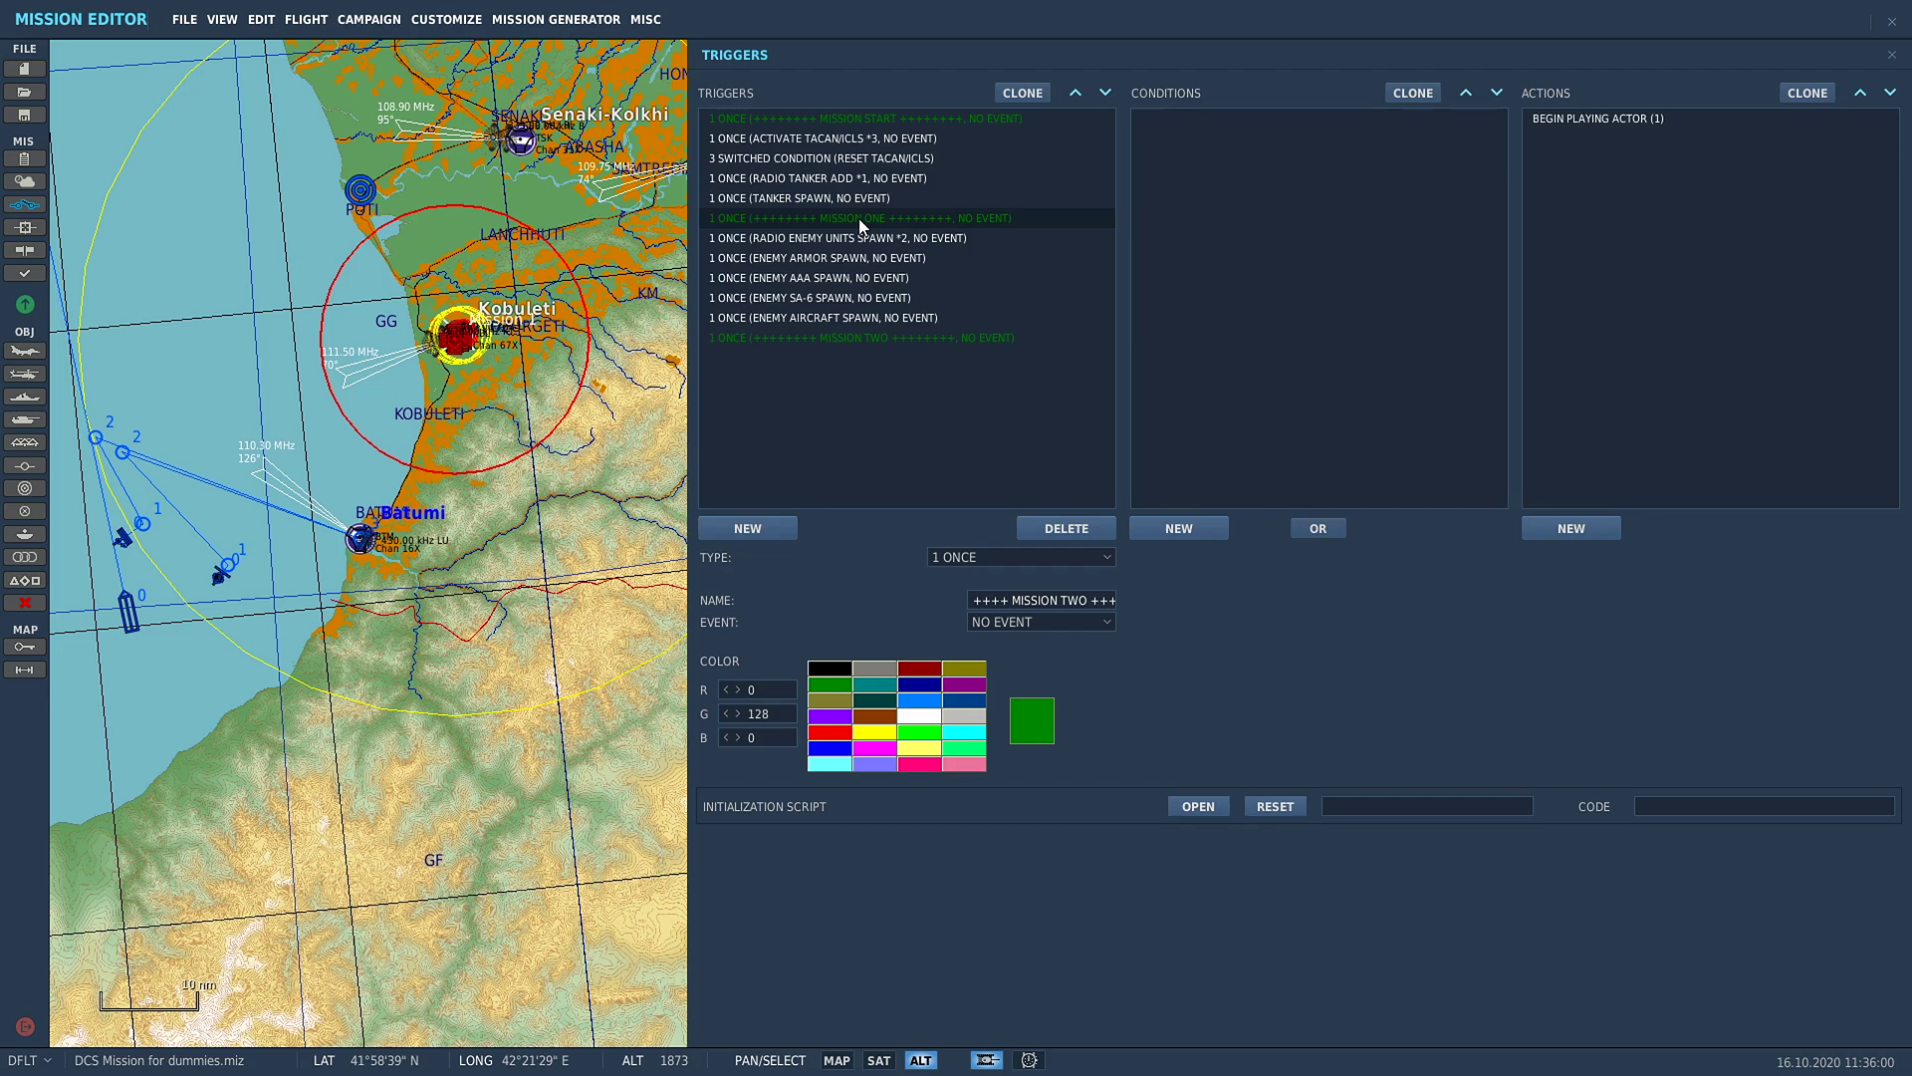
- Change the MISSION START trigger's colour to white (255, 255, 255)
{"action": "left_click", "coordinate": [851, 119]}
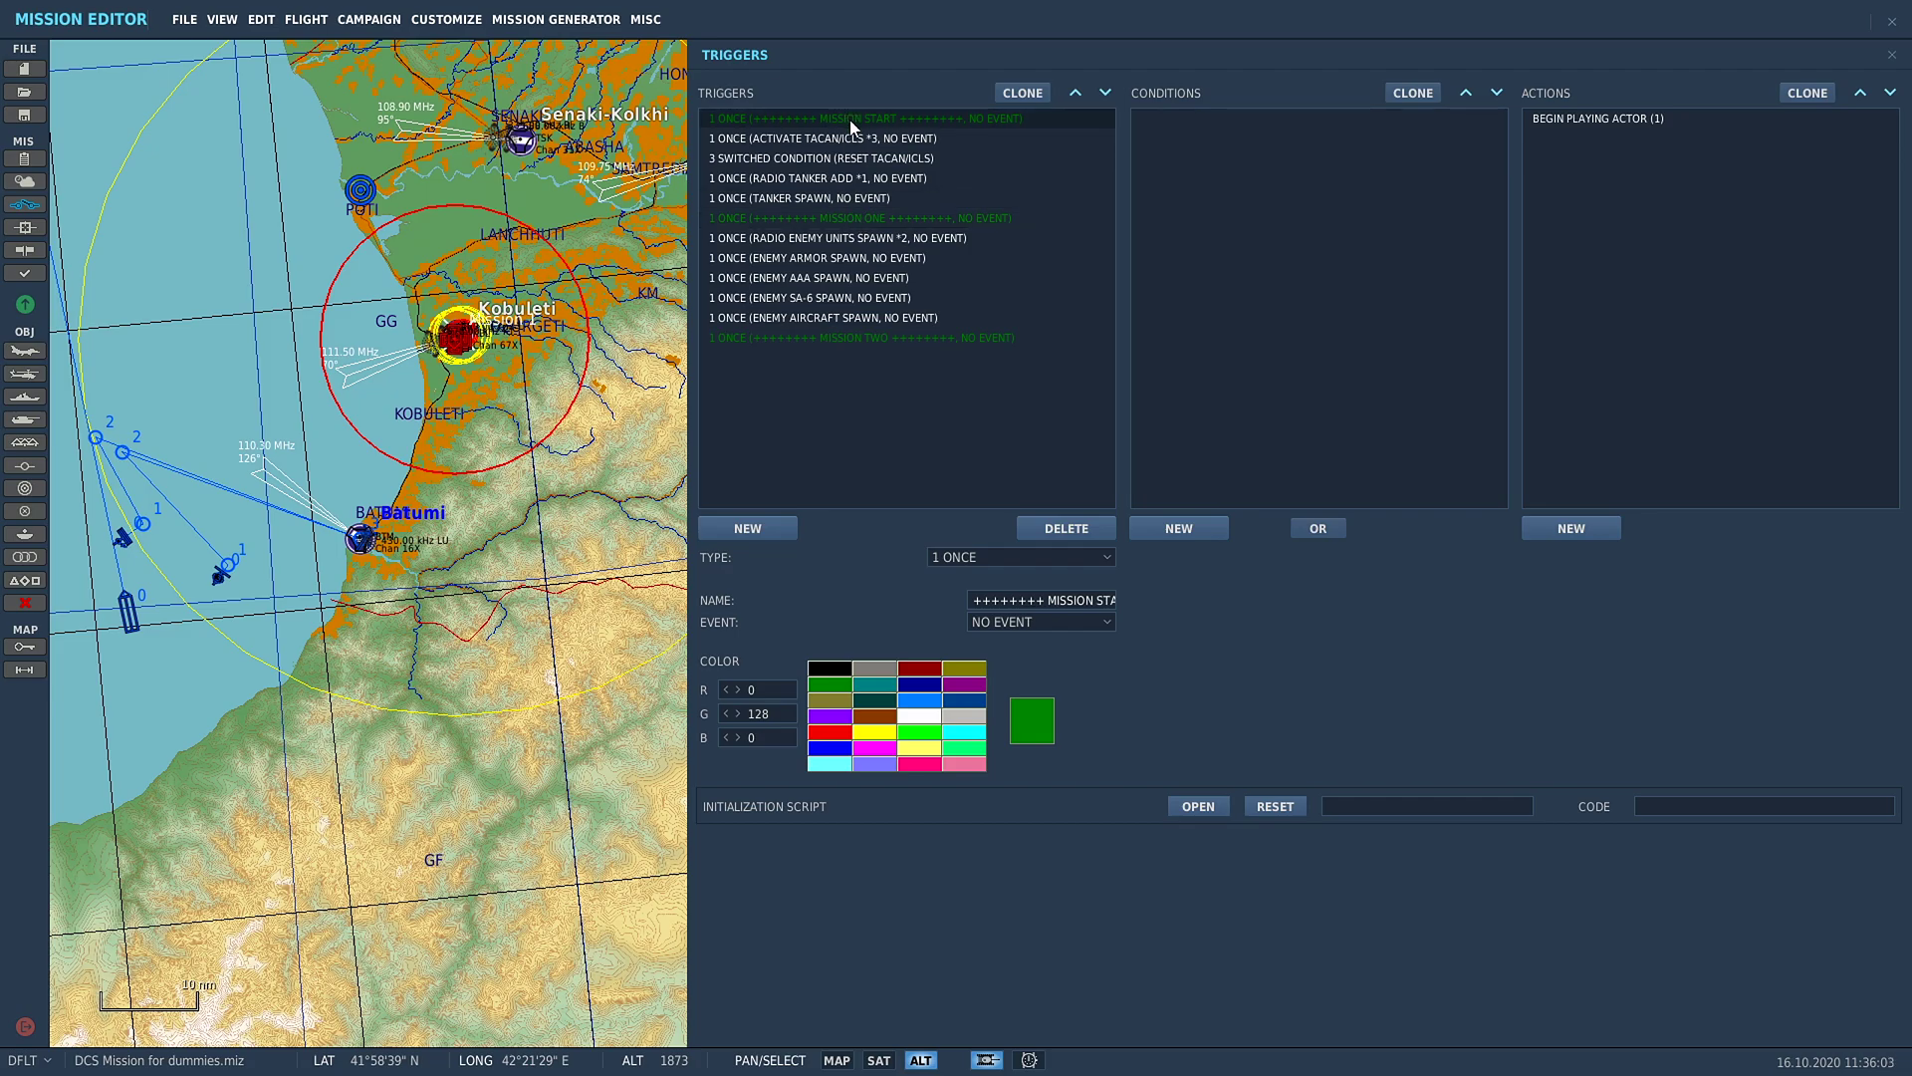
{"action": "left_click", "coordinate": [920, 715]}
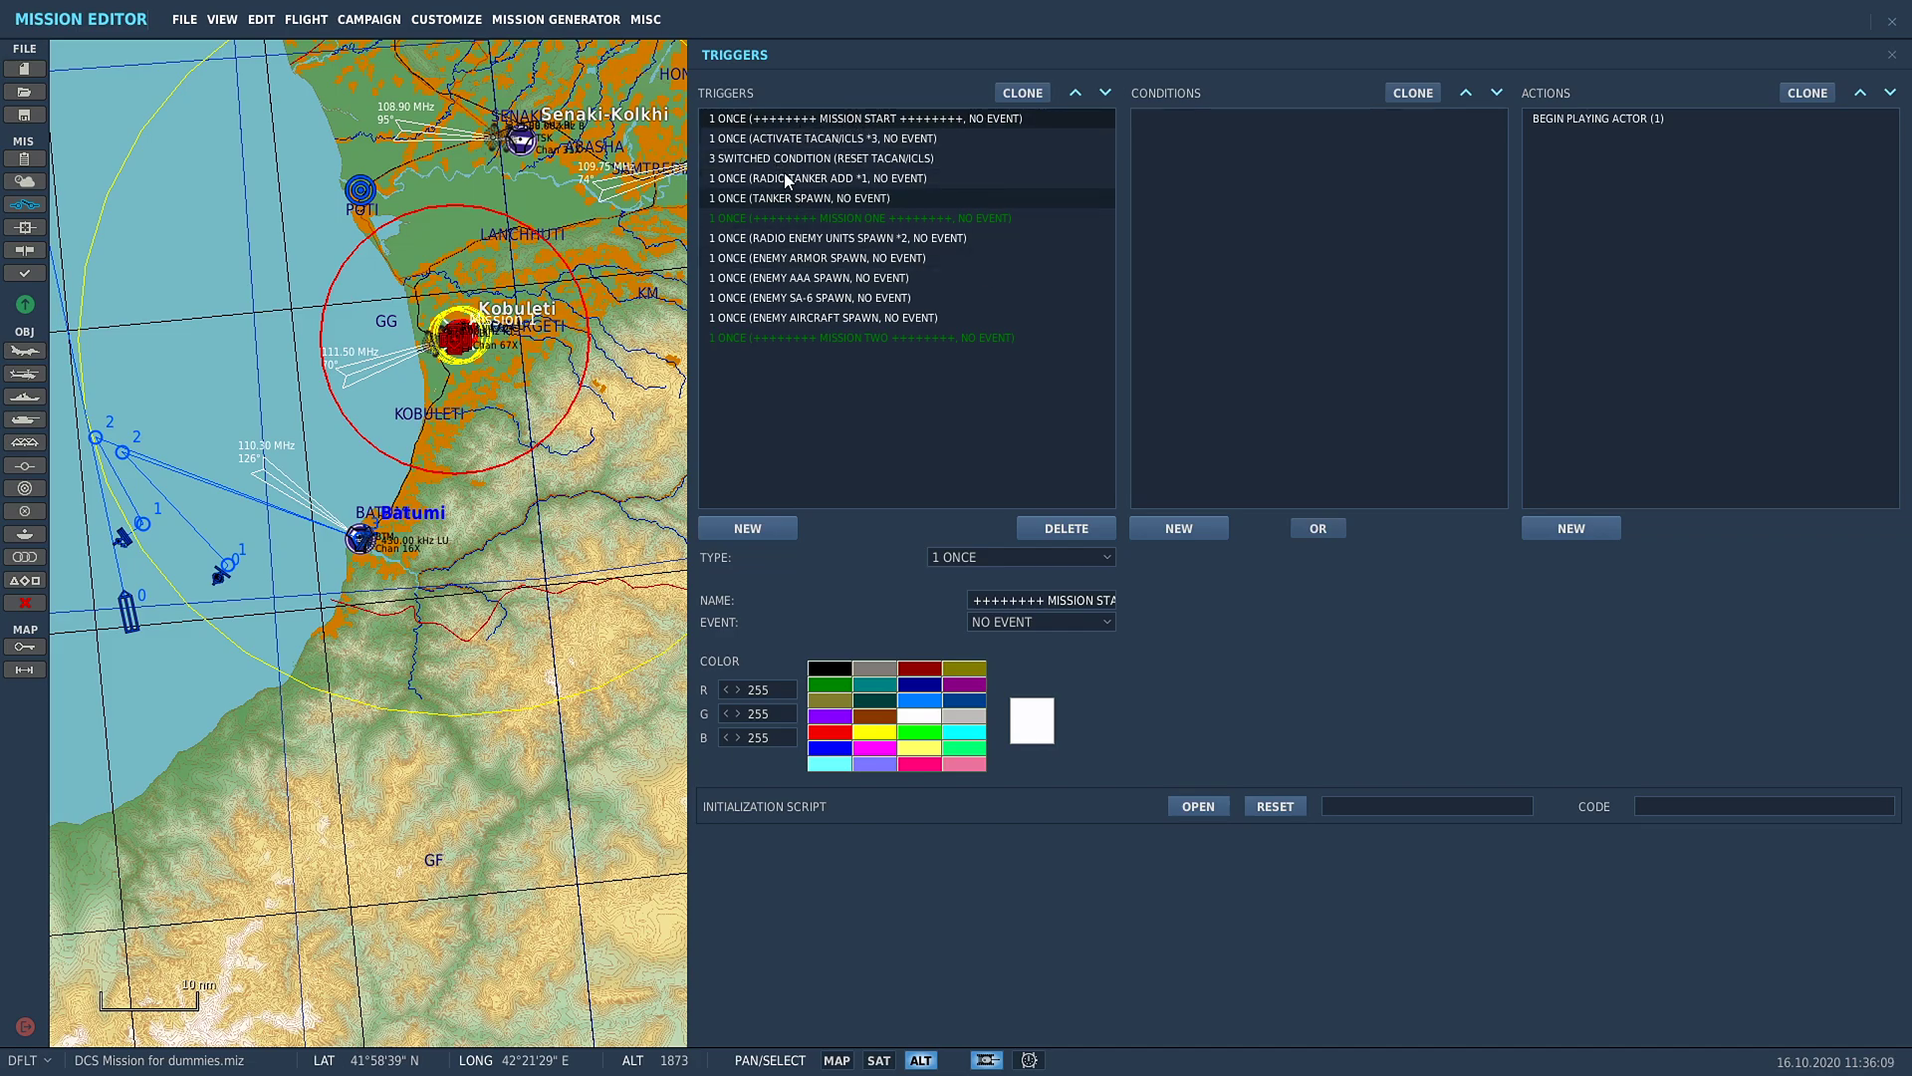
- Review the conditions and actions of the four triggers between the MISSION START and MISSION ONE headers
{"action": "left_click", "coordinate": [818, 141]}
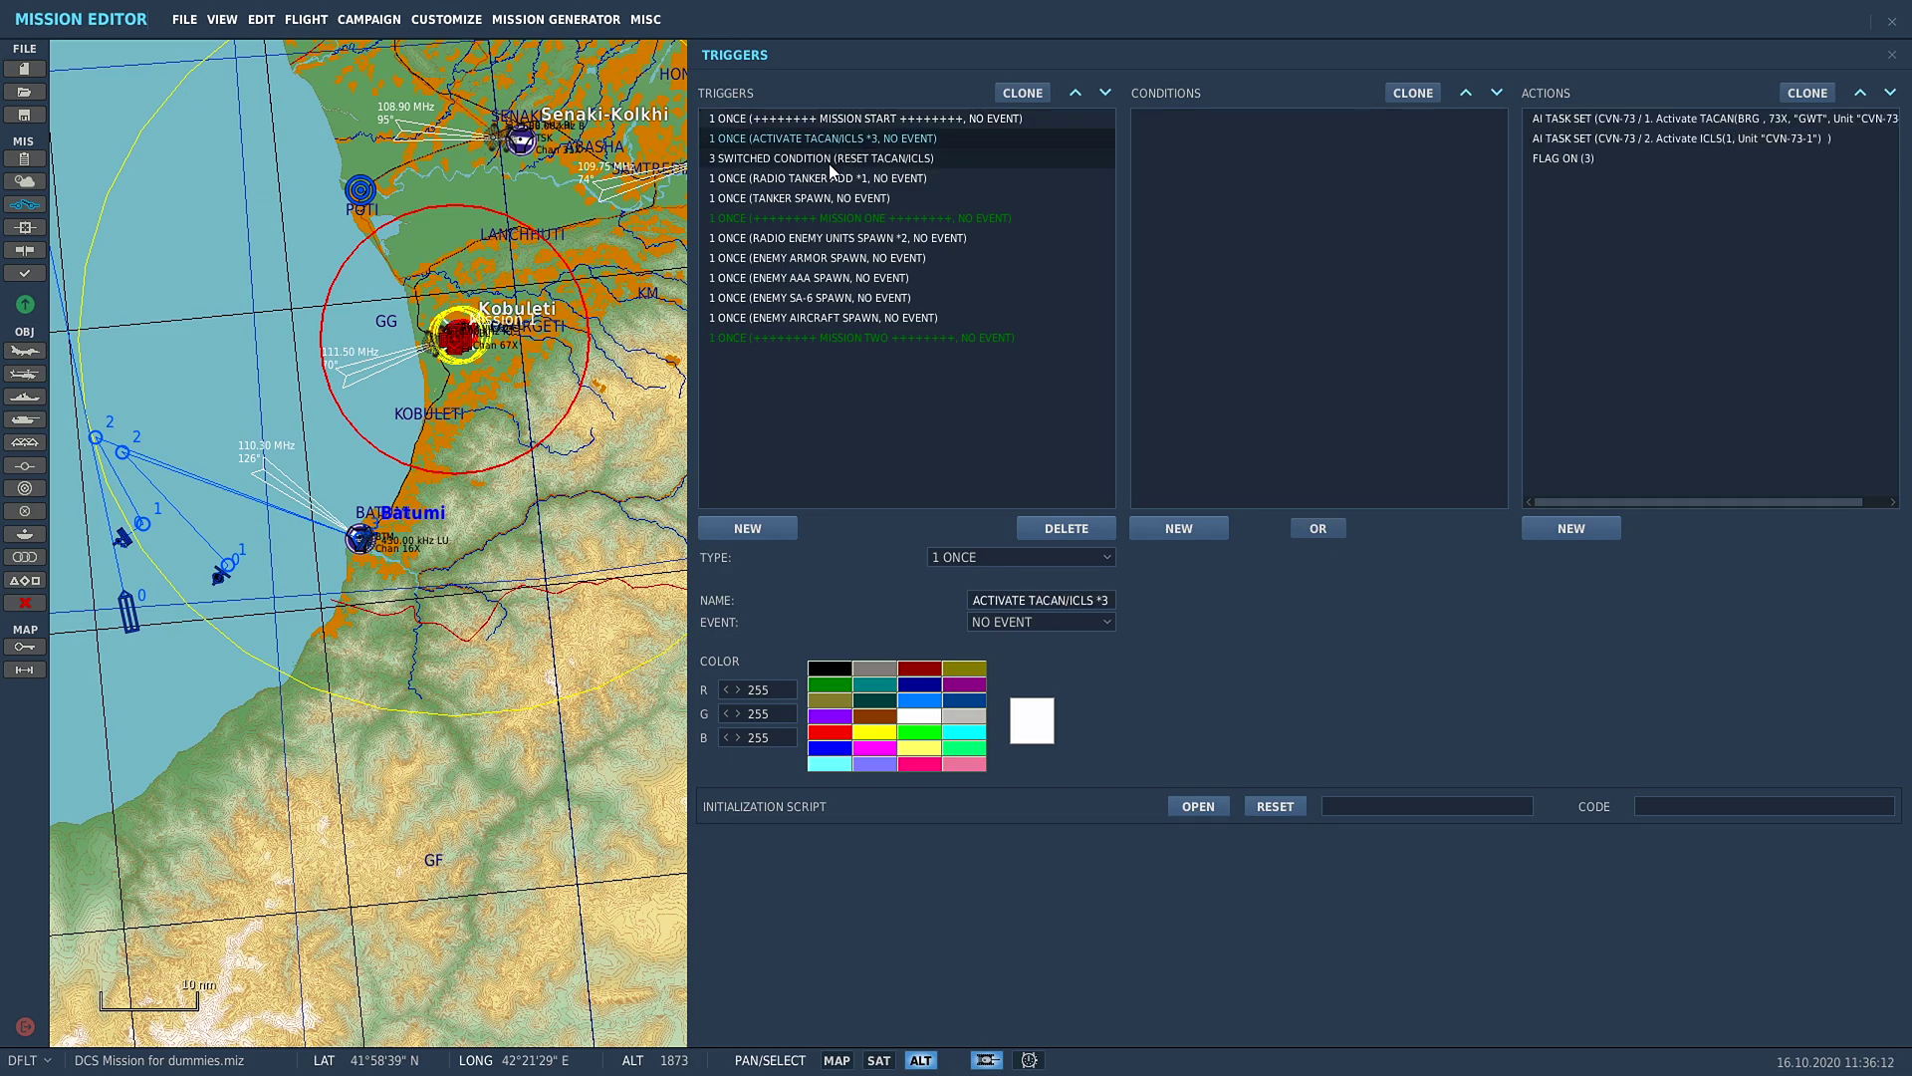
{"action": "left_click", "coordinate": [829, 160]}
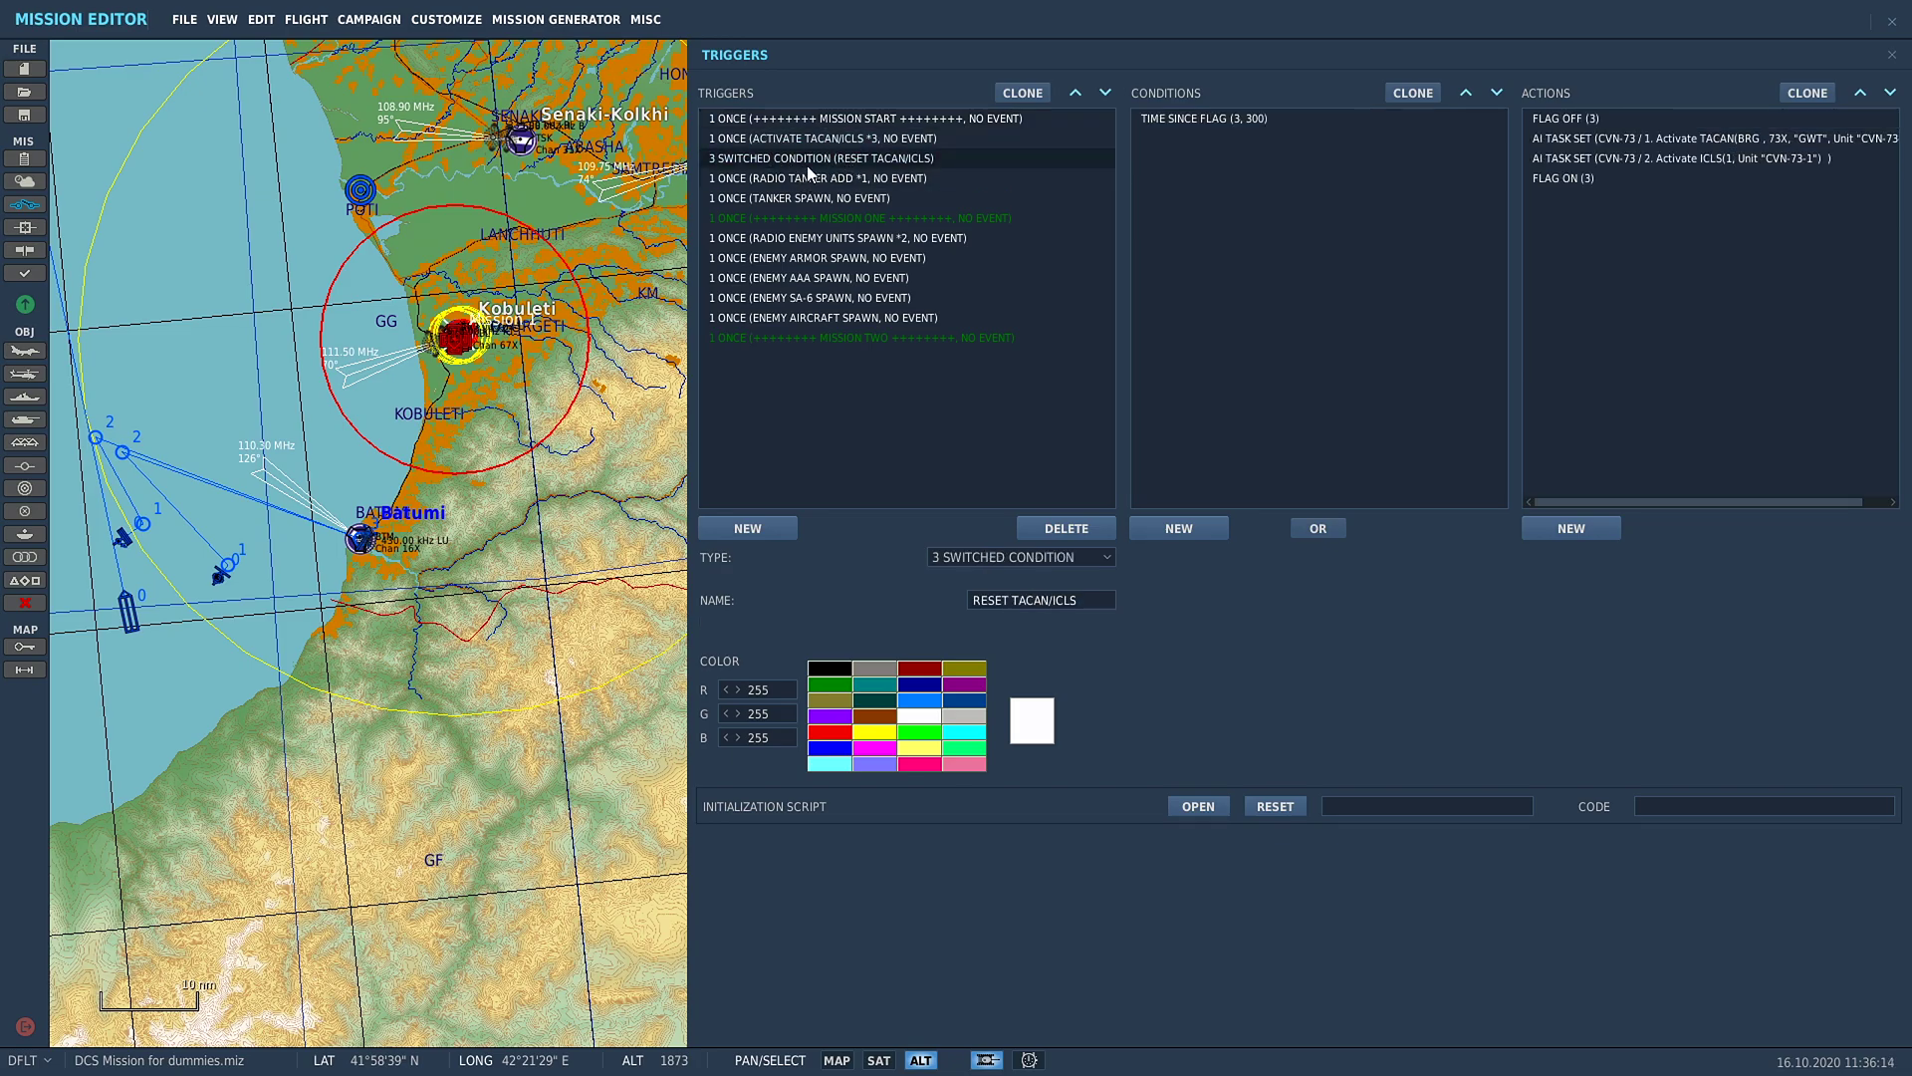
{"action": "left_click", "coordinate": [829, 177]}
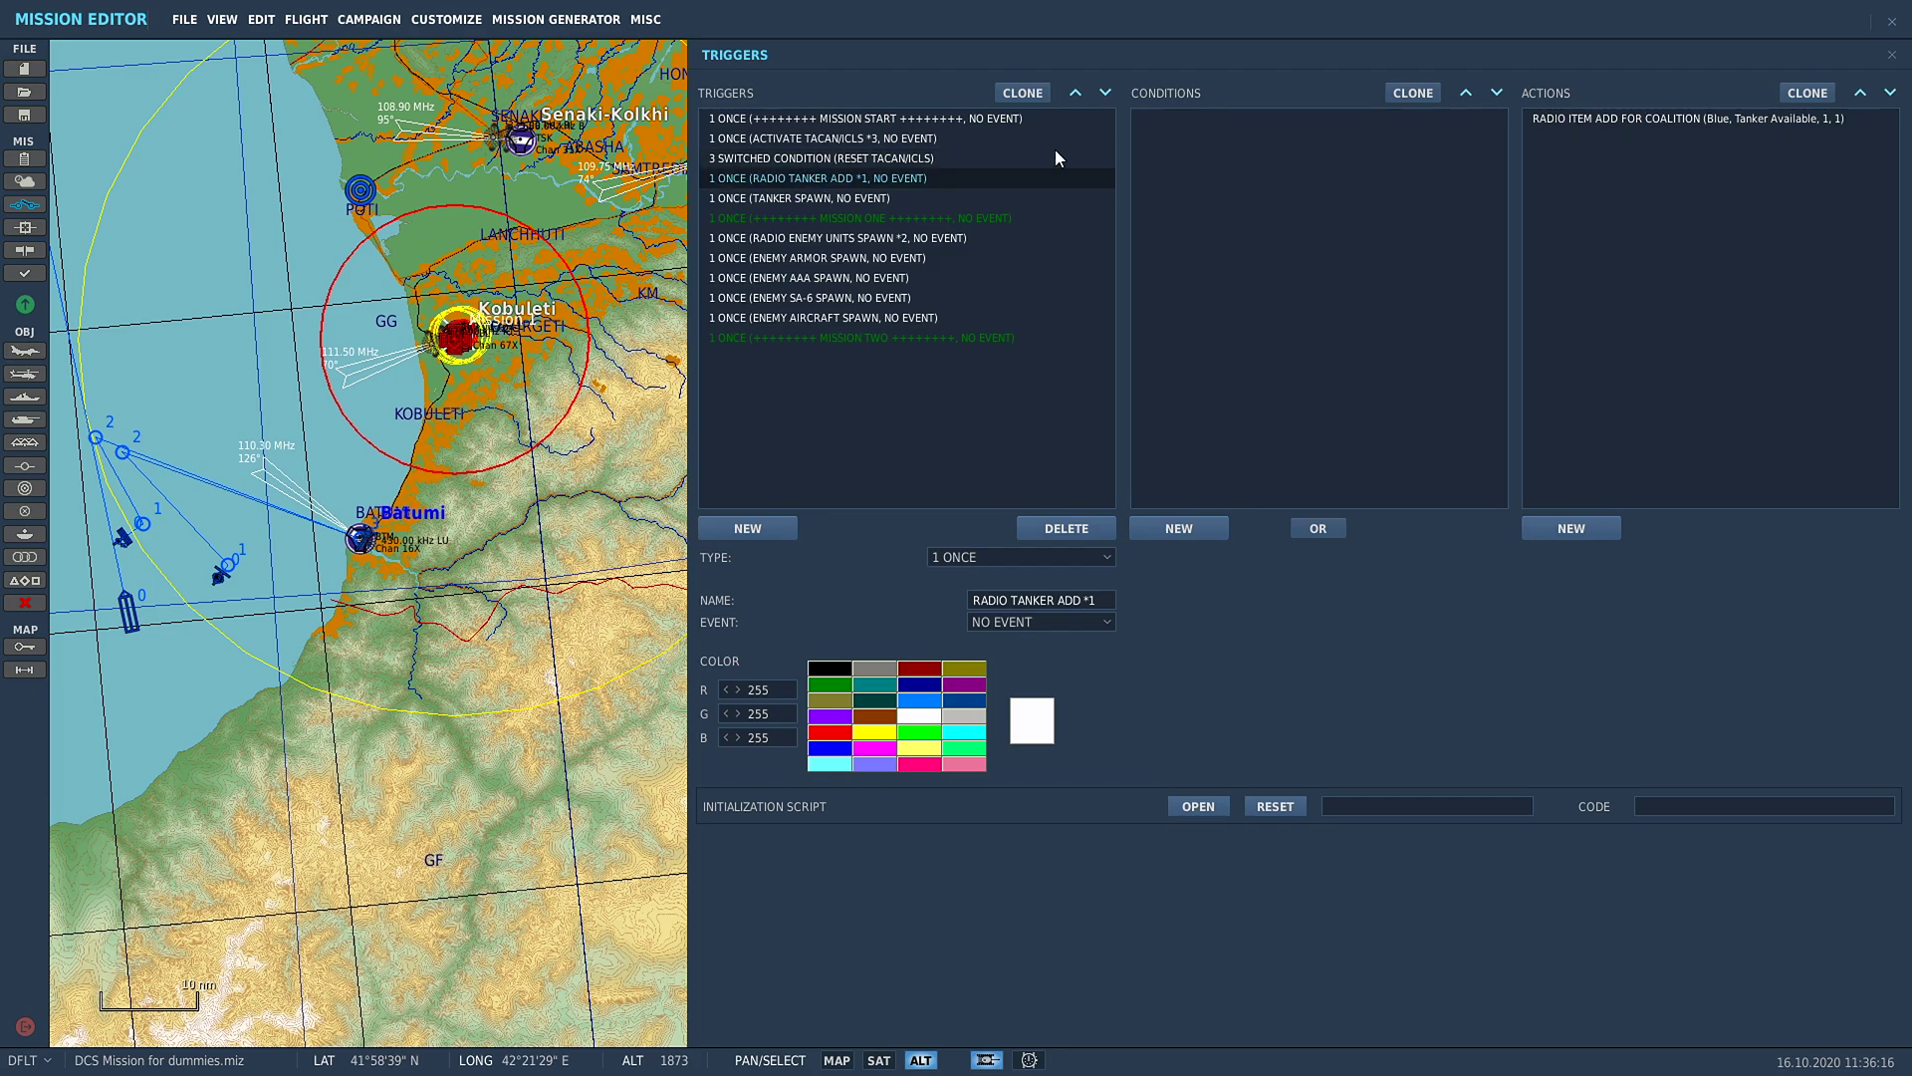
{"action": "left_click", "coordinate": [817, 197]}
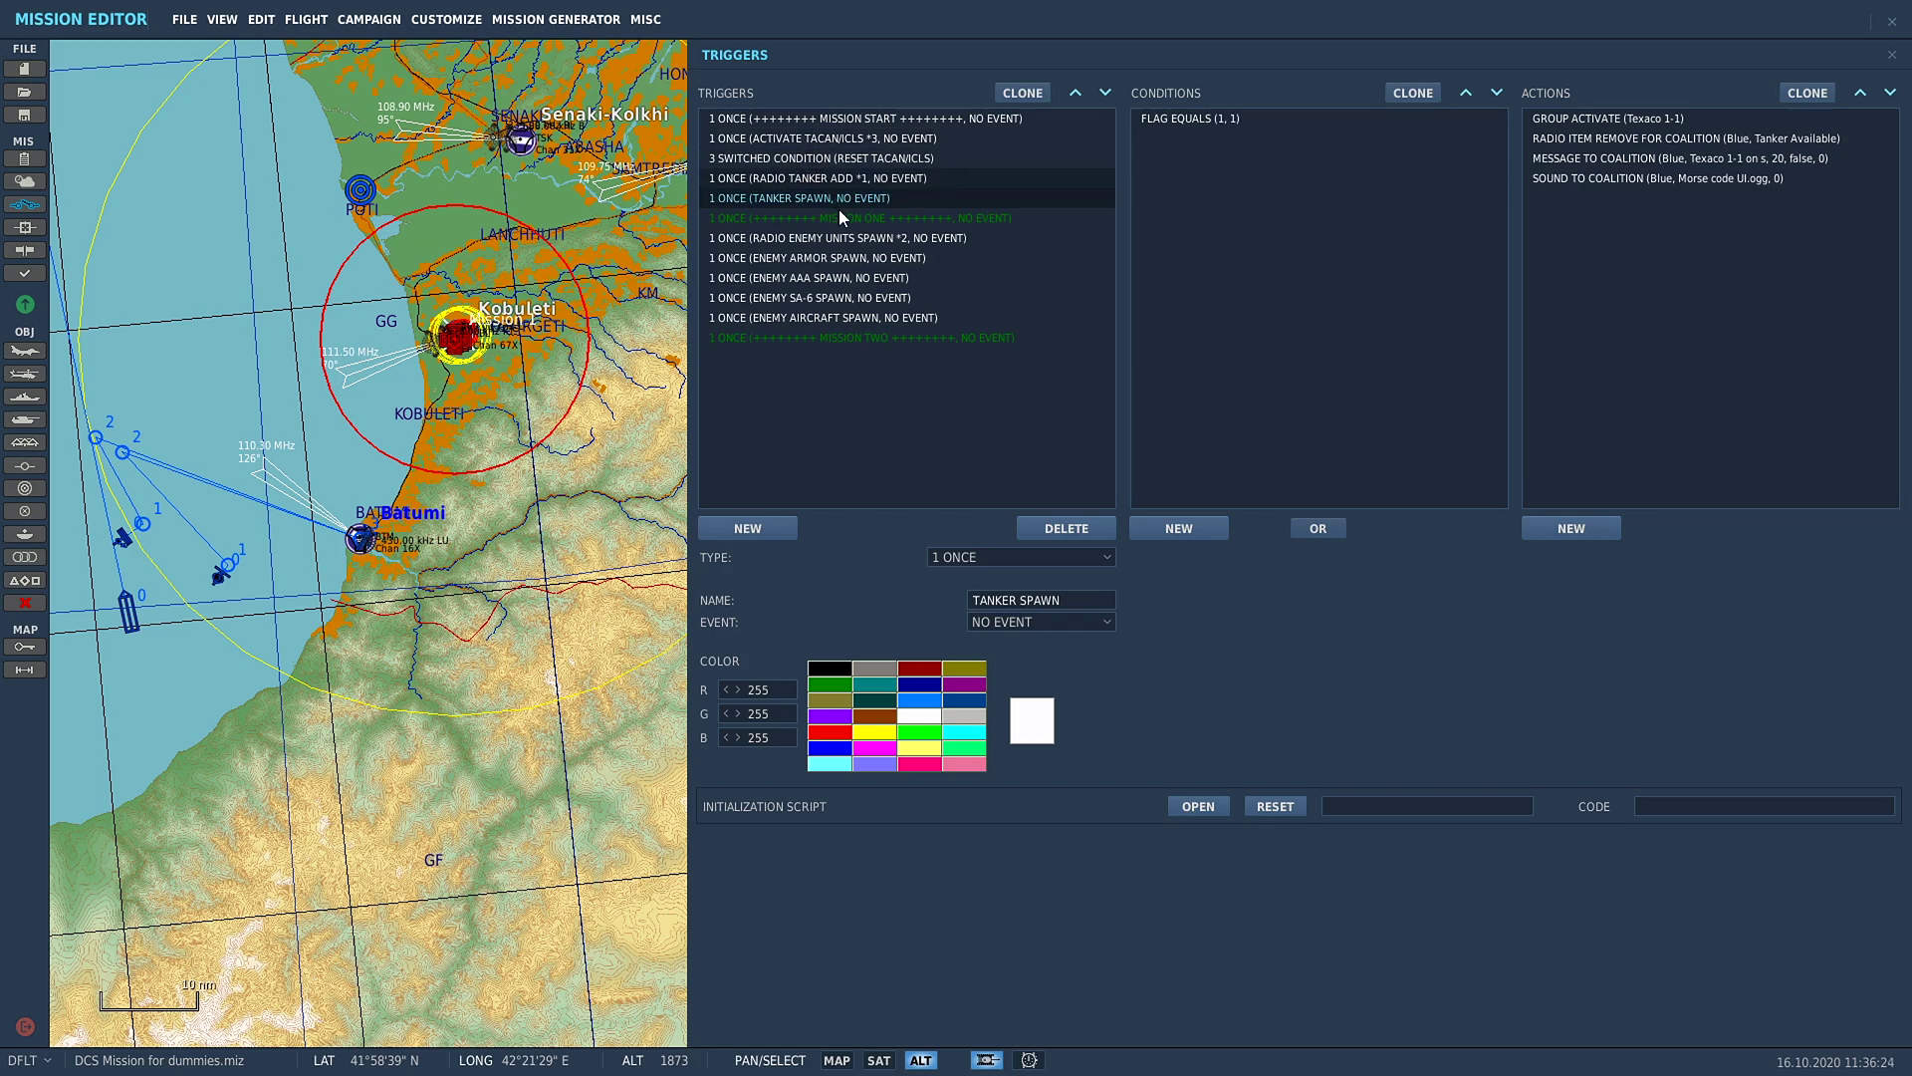
- Colour the MISSION START header green (0, 128, 0) and the MISSION ONE and MISSION TWO headers white (255, 255, 255)
{"action": "left_click", "coordinate": [847, 119]}
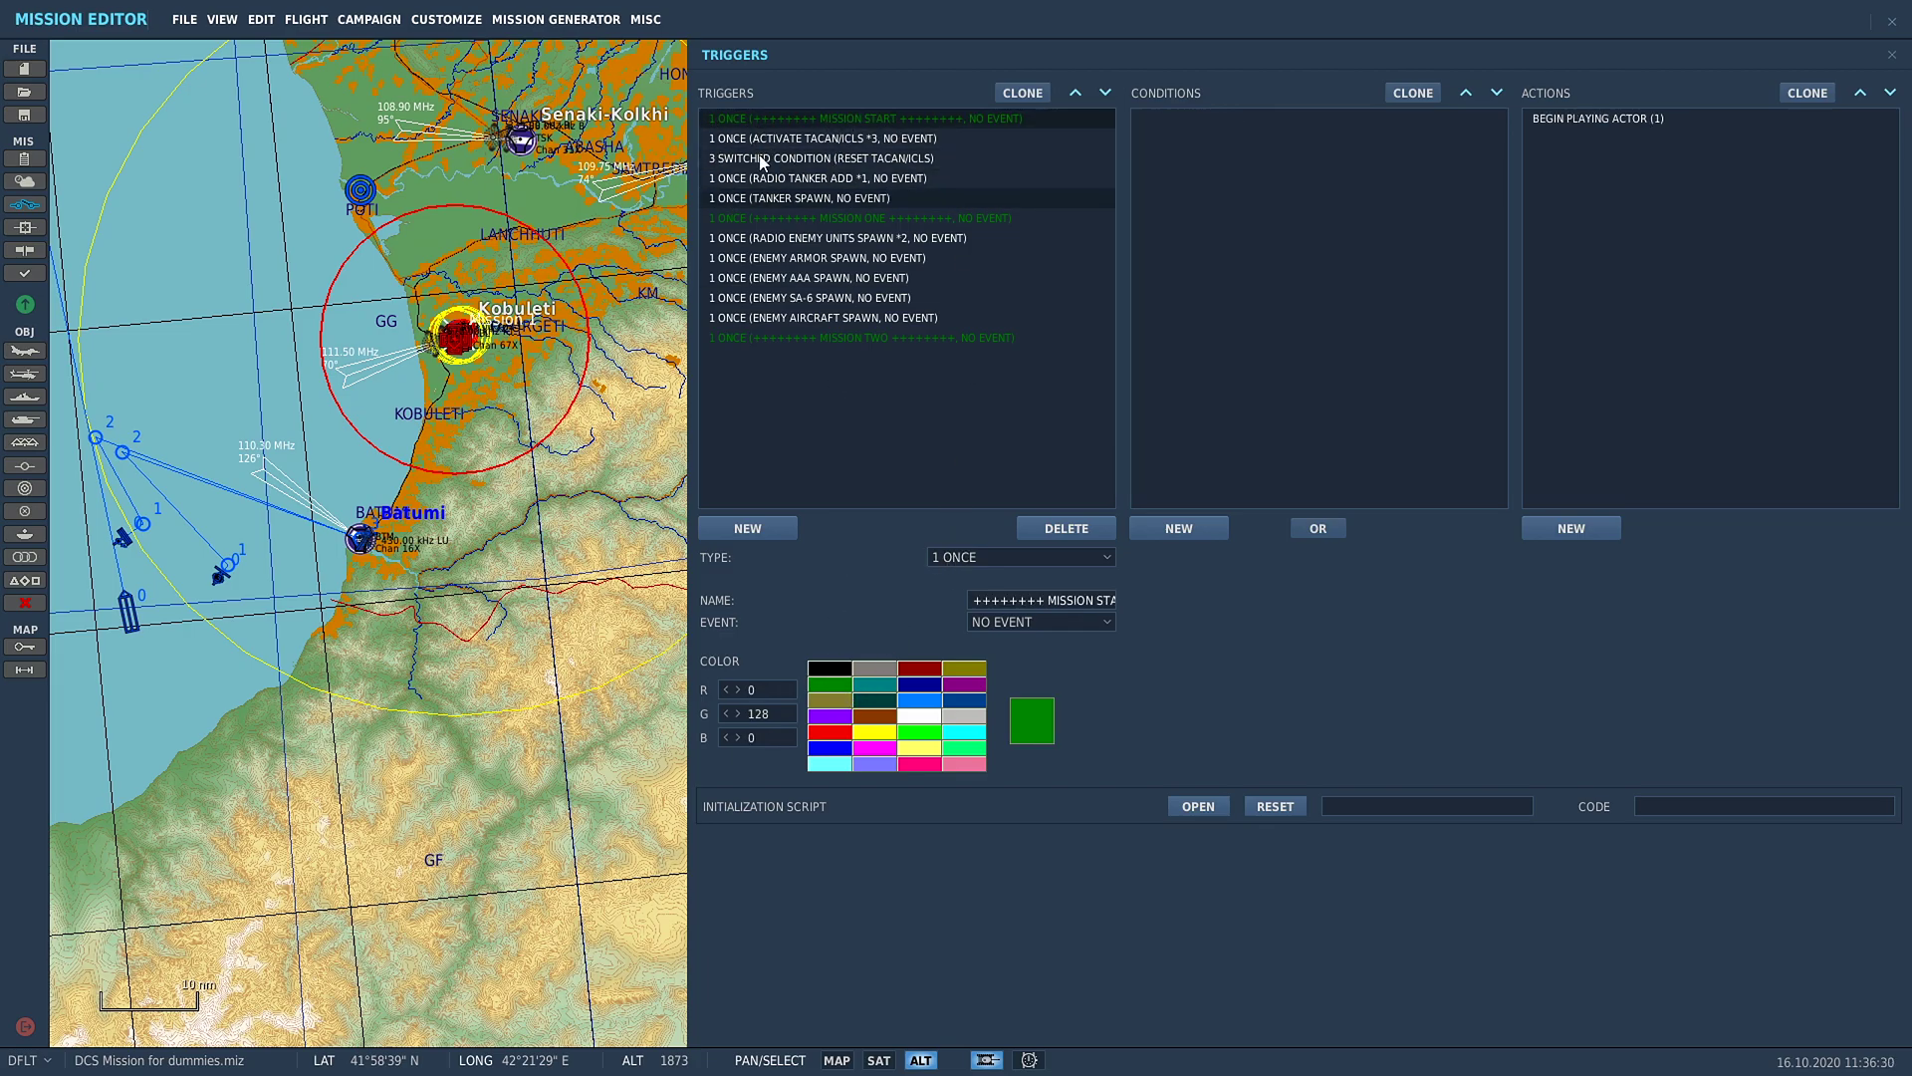
{"action": "left_click", "coordinate": [854, 218]}
{"action": "left_click", "coordinate": [919, 715]}
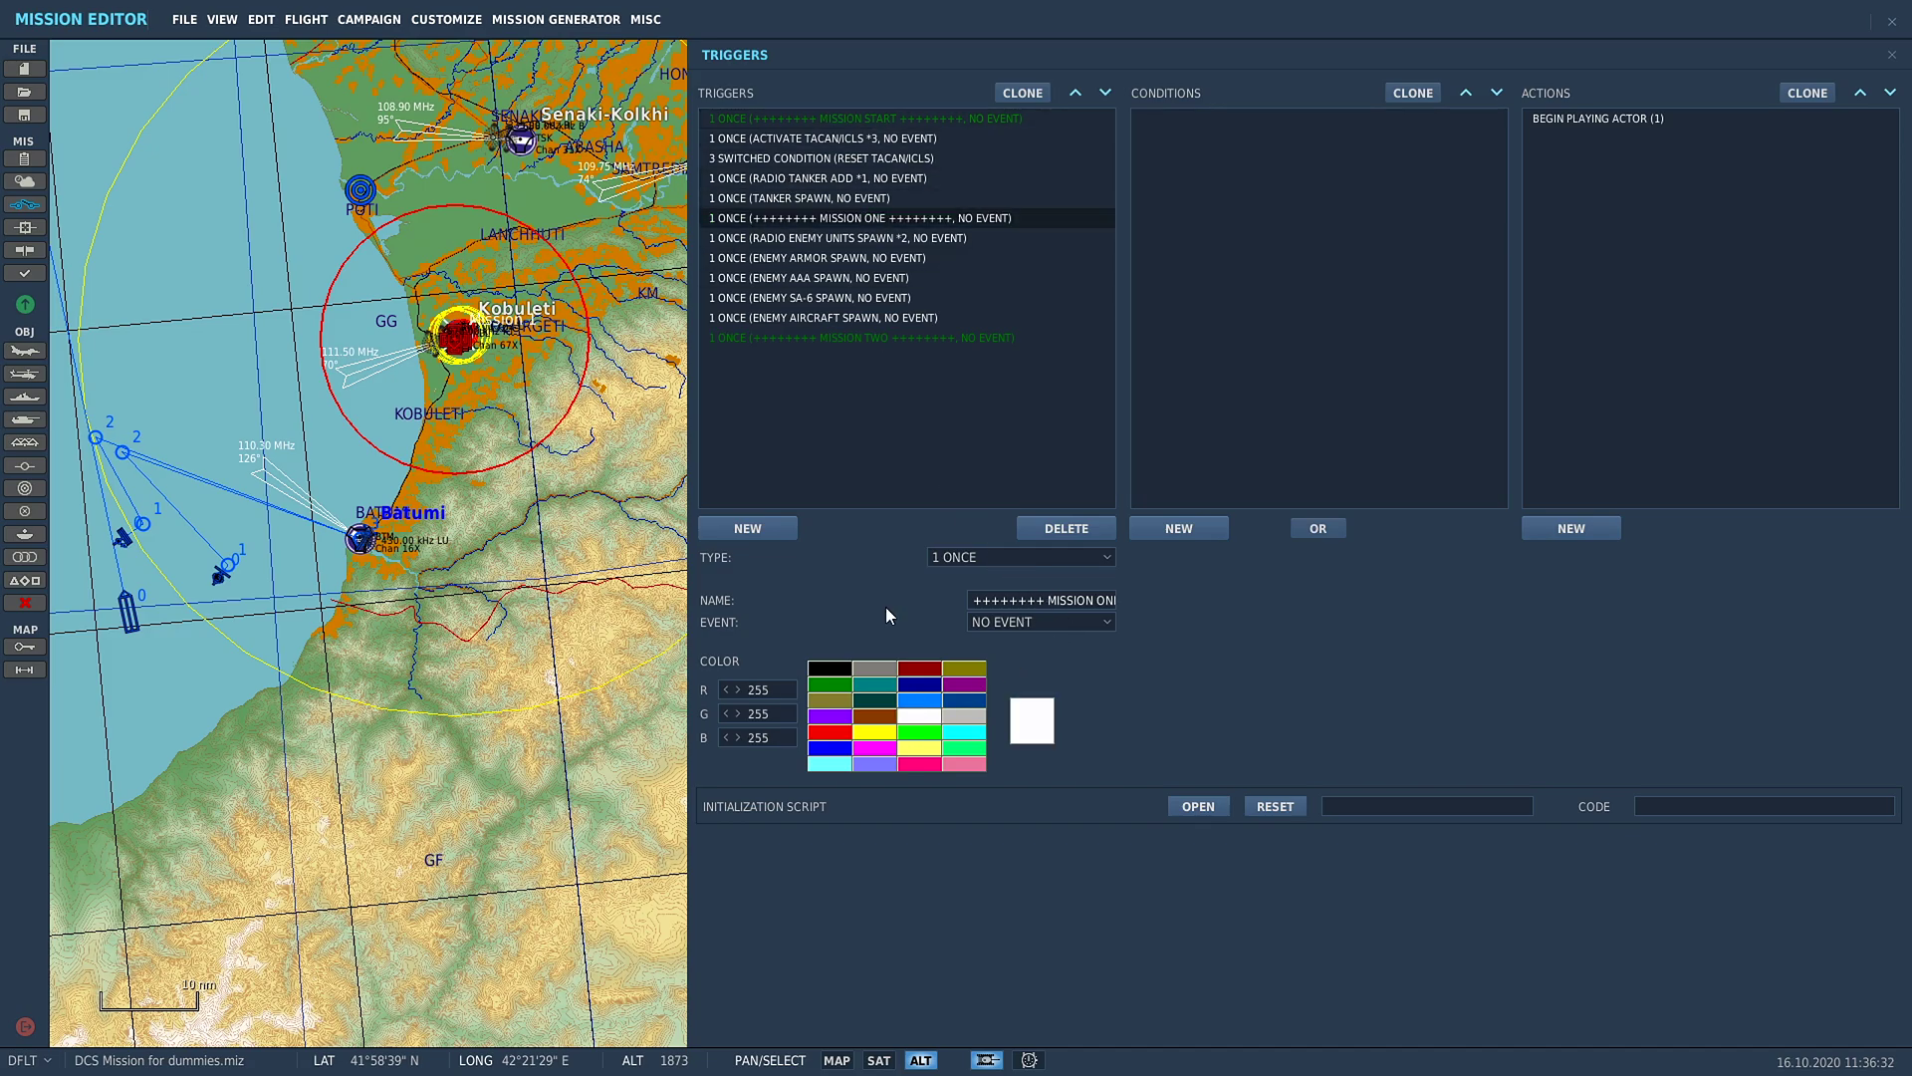
{"action": "left_click", "coordinate": [875, 339]}
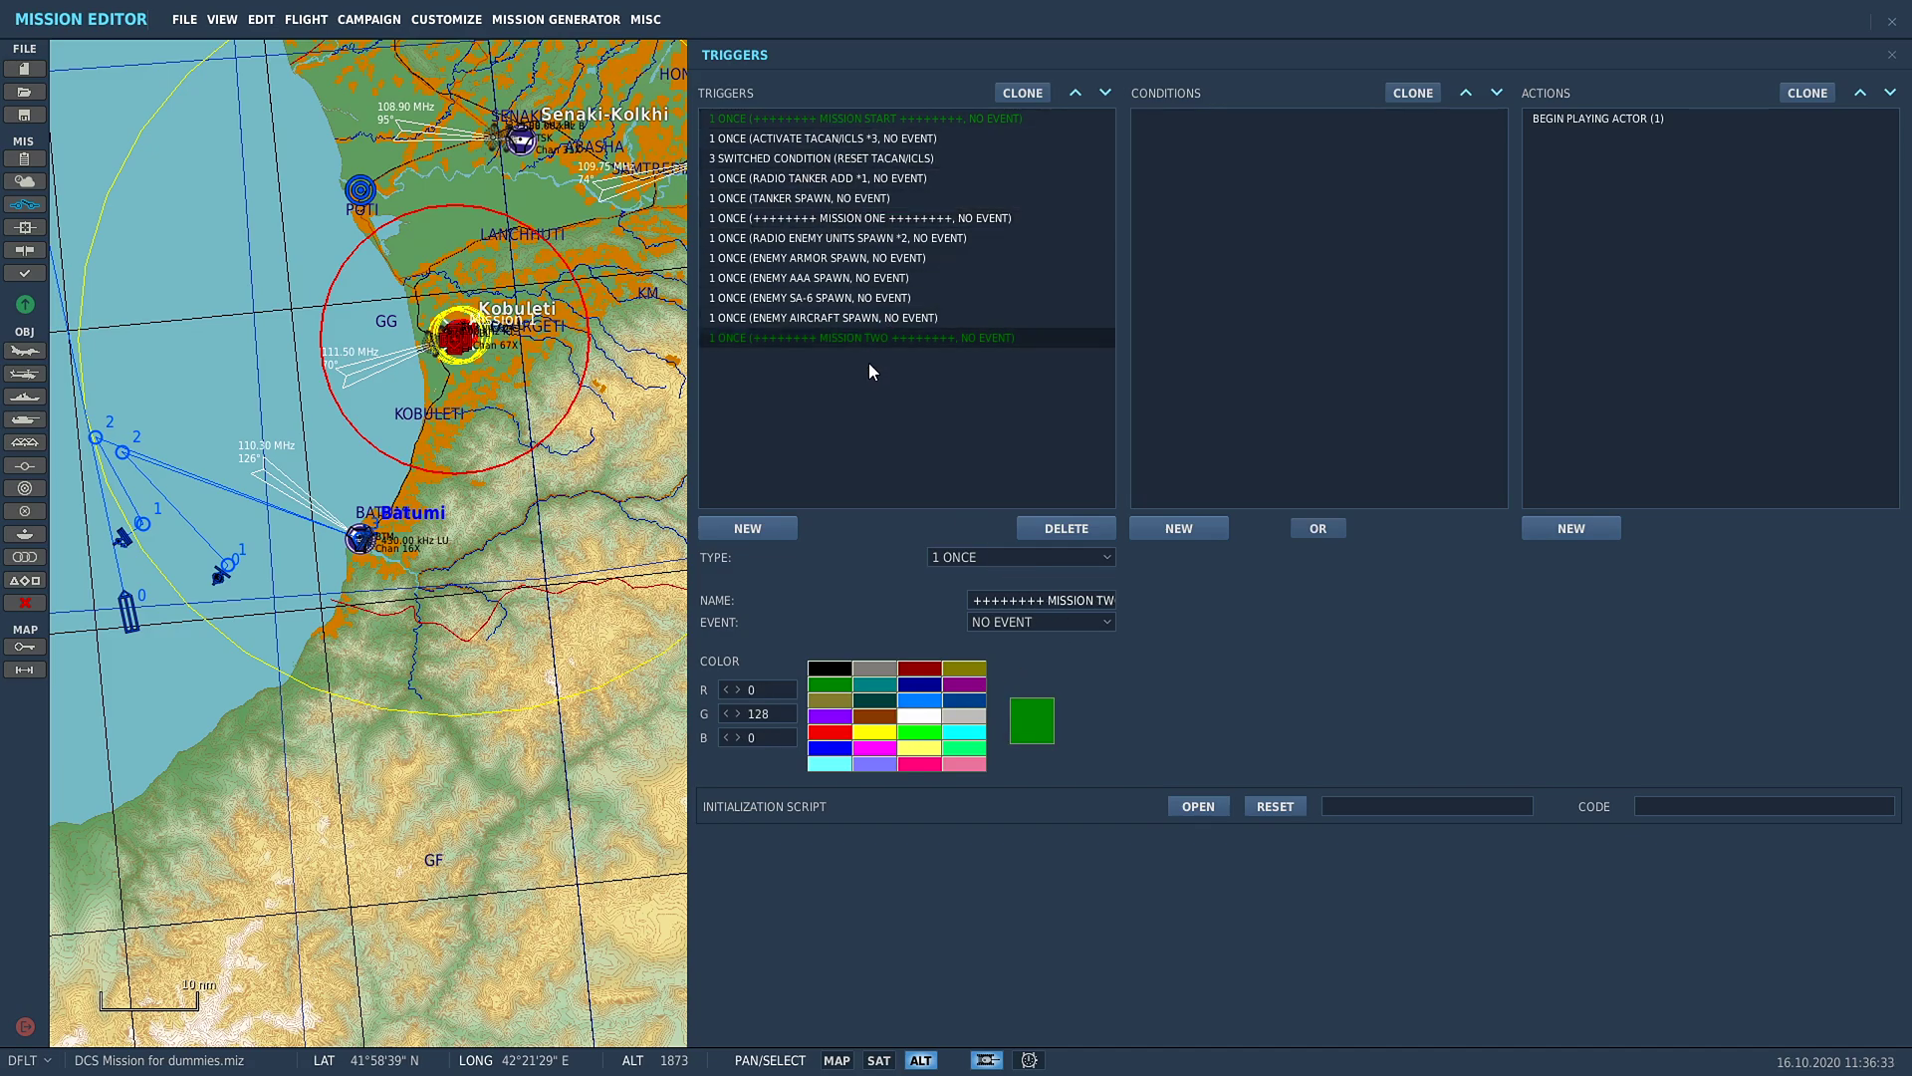
{"action": "left_click", "coordinate": [914, 719]}
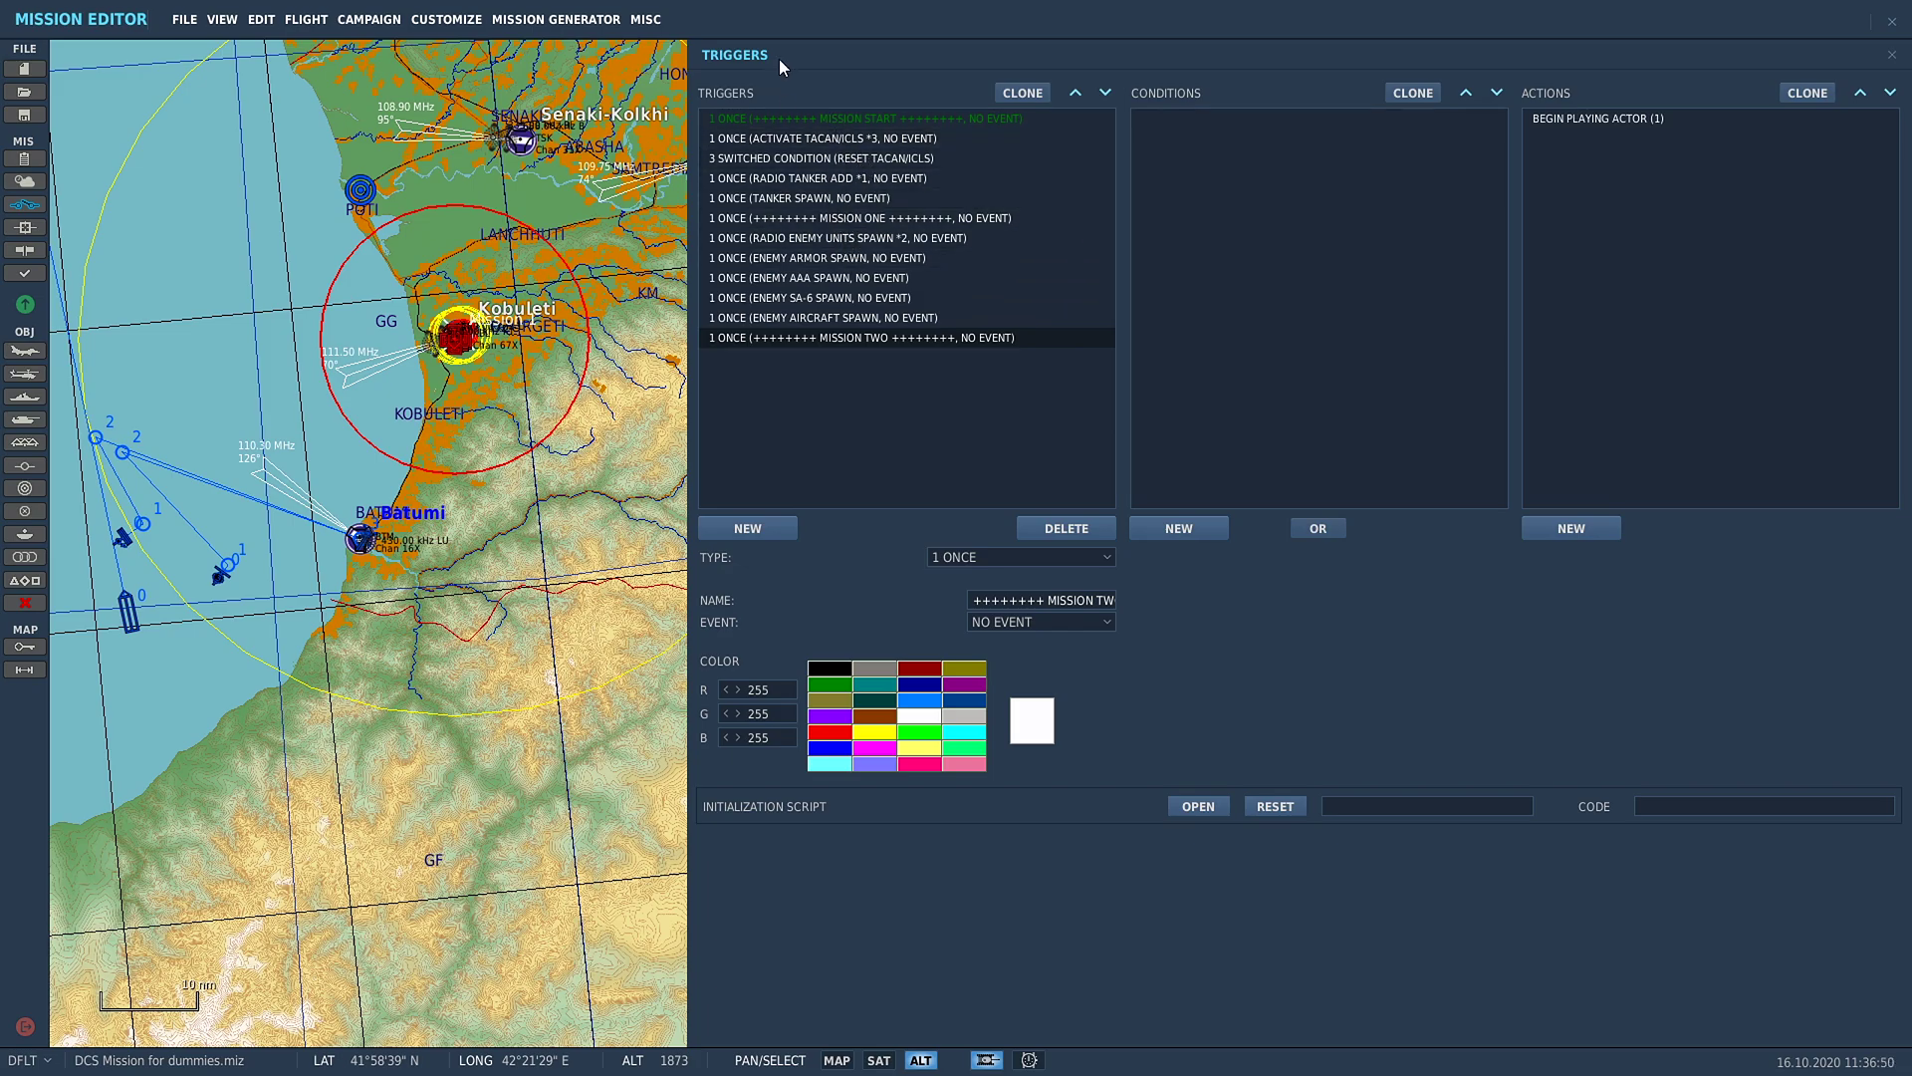
- Review the enemy spawn triggers, then colour the MISSION ONE header and the RADIO ENEMY UNITS SPAWN *2 trigger green (0, 128, 0)
{"action": "left_click", "coordinate": [824, 255]}
{"action": "left_click", "coordinate": [823, 299]}
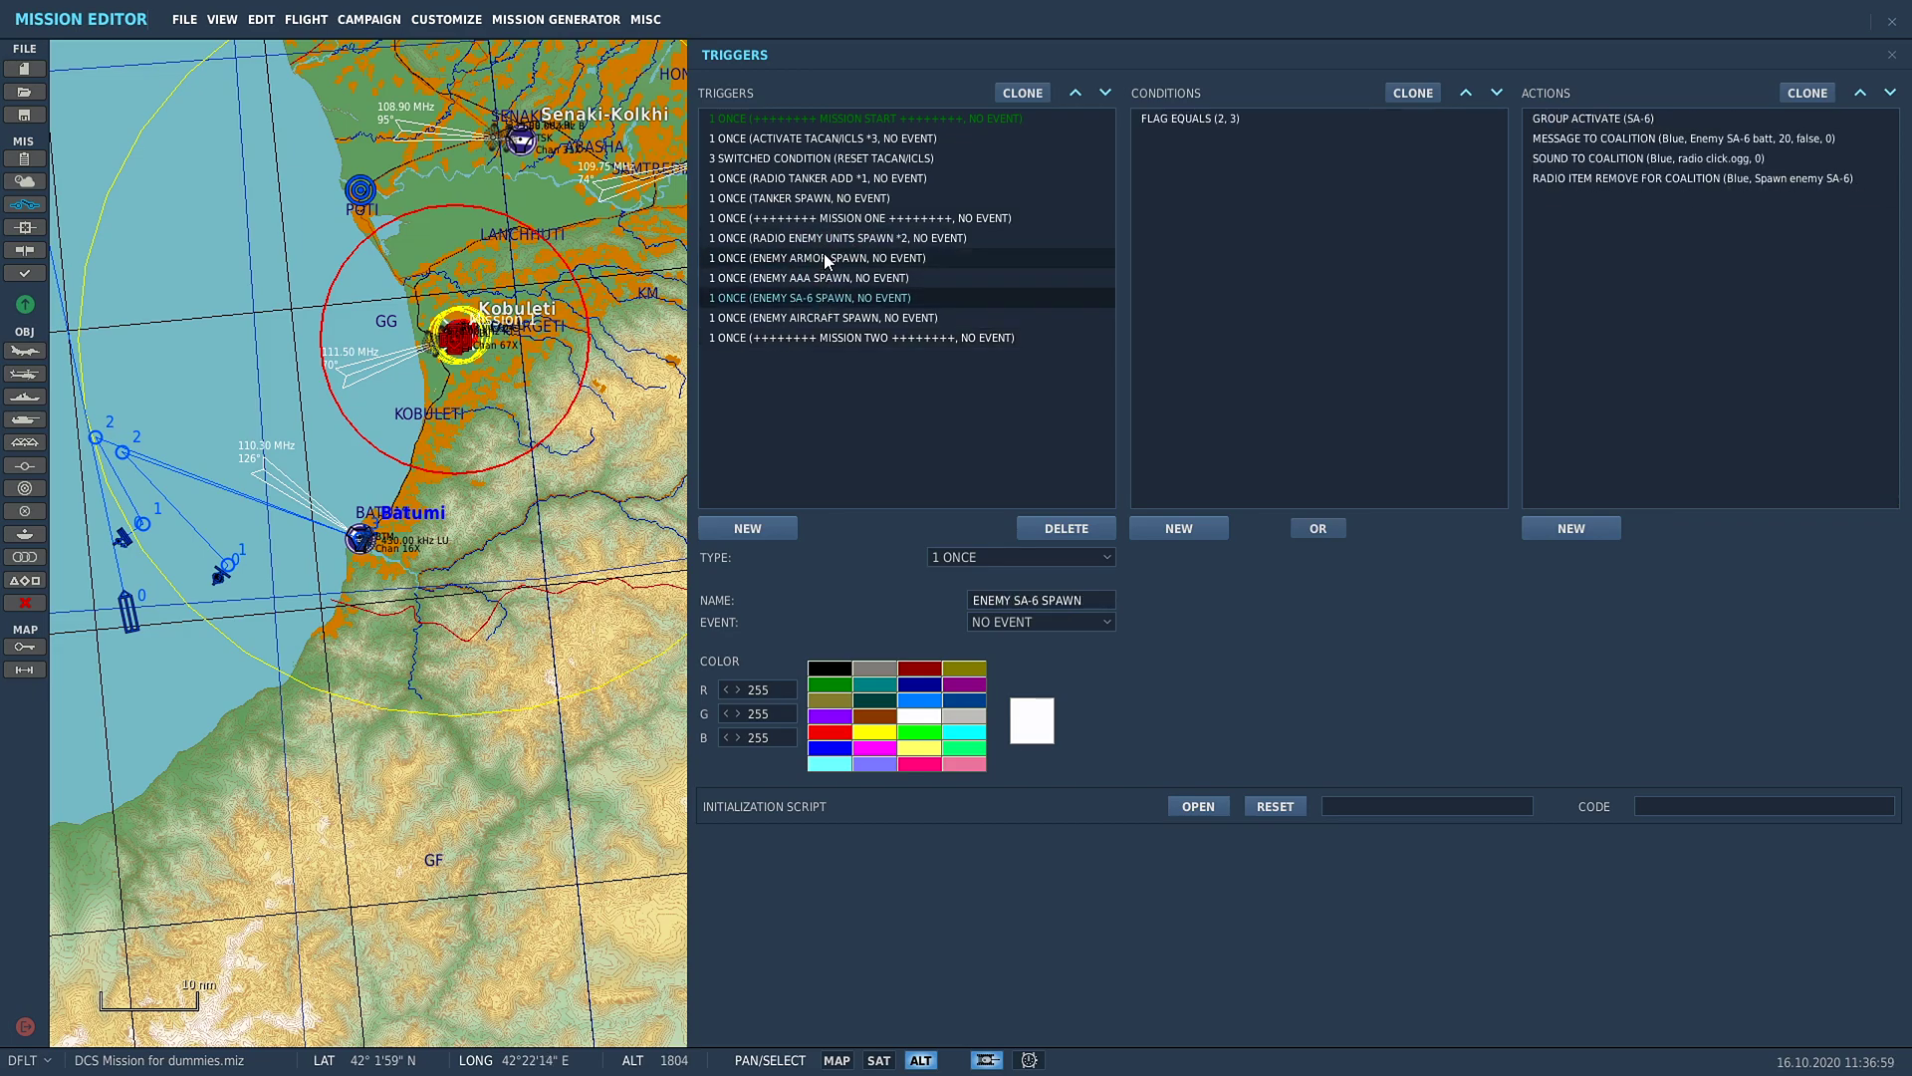
{"action": "left_click", "coordinate": [823, 255]}
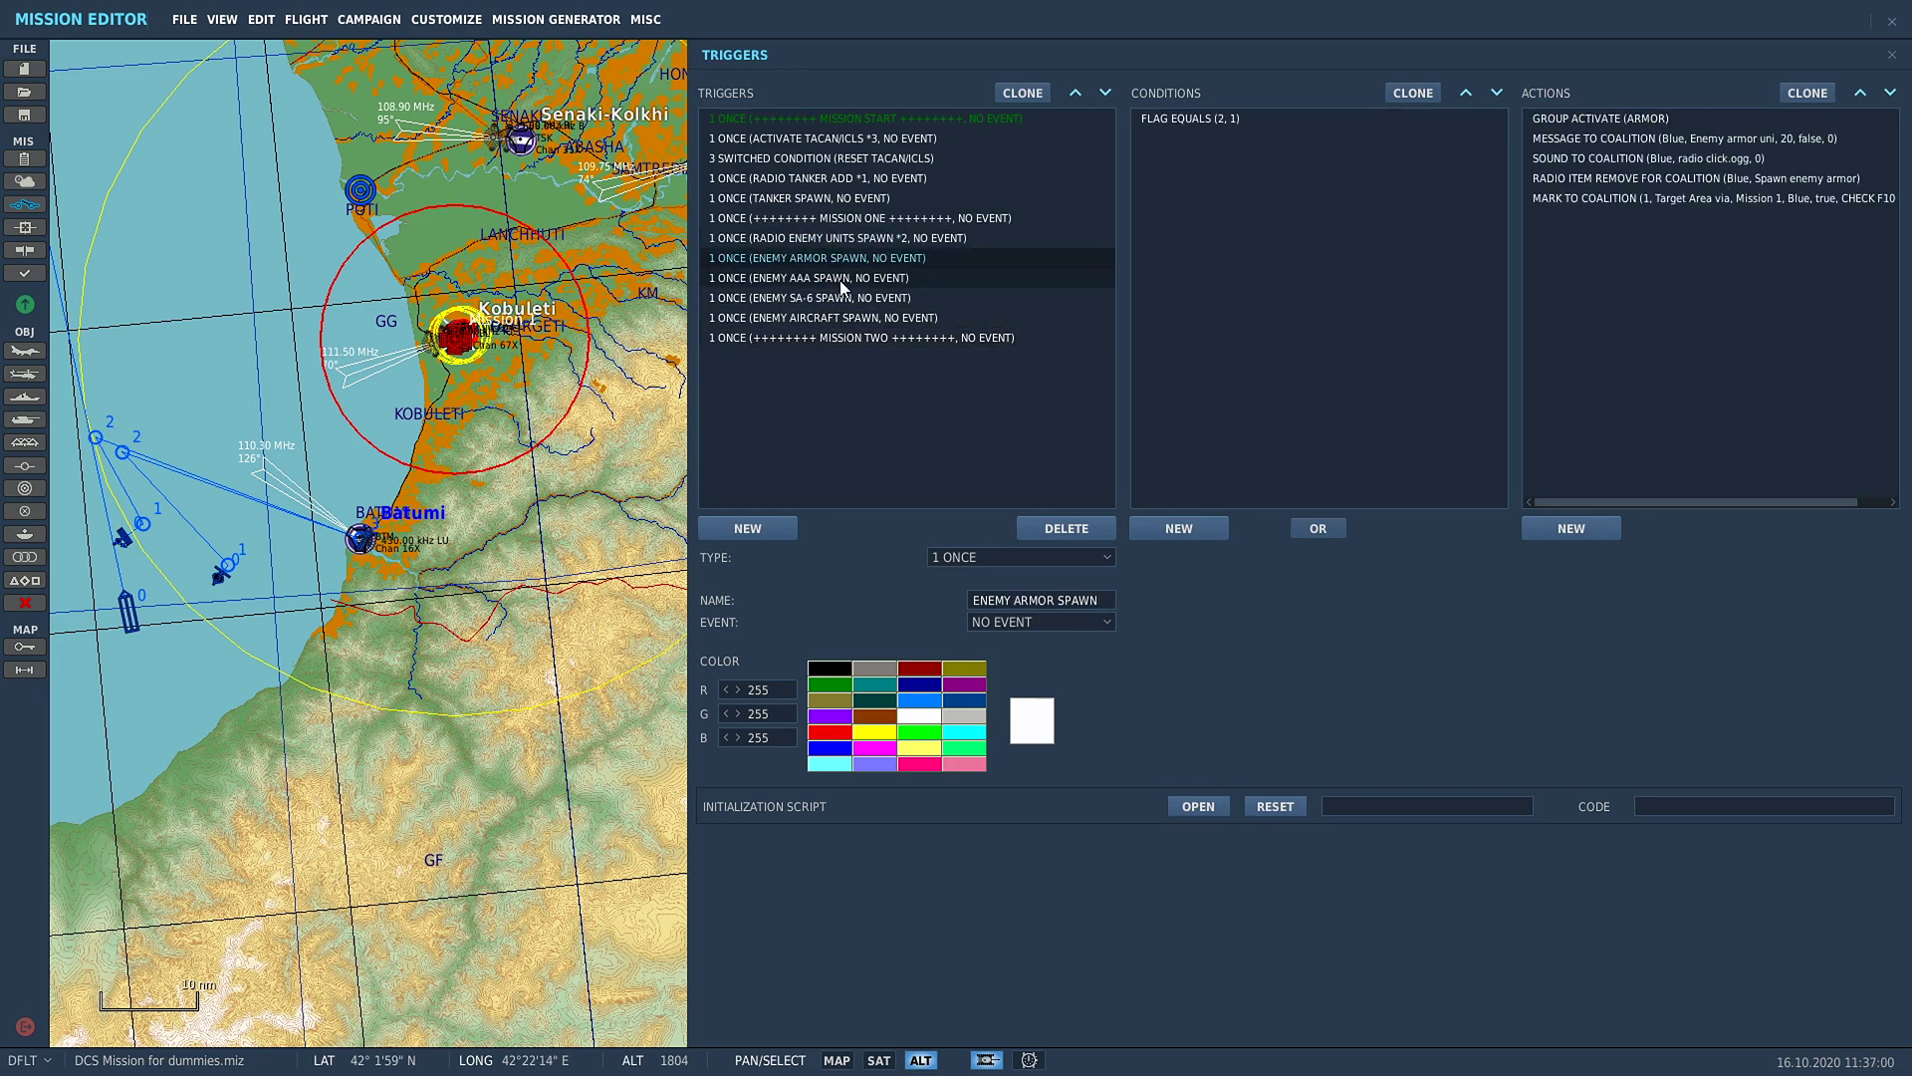
{"action": "left_click", "coordinate": [841, 317]}
{"action": "left_click", "coordinate": [841, 218]}
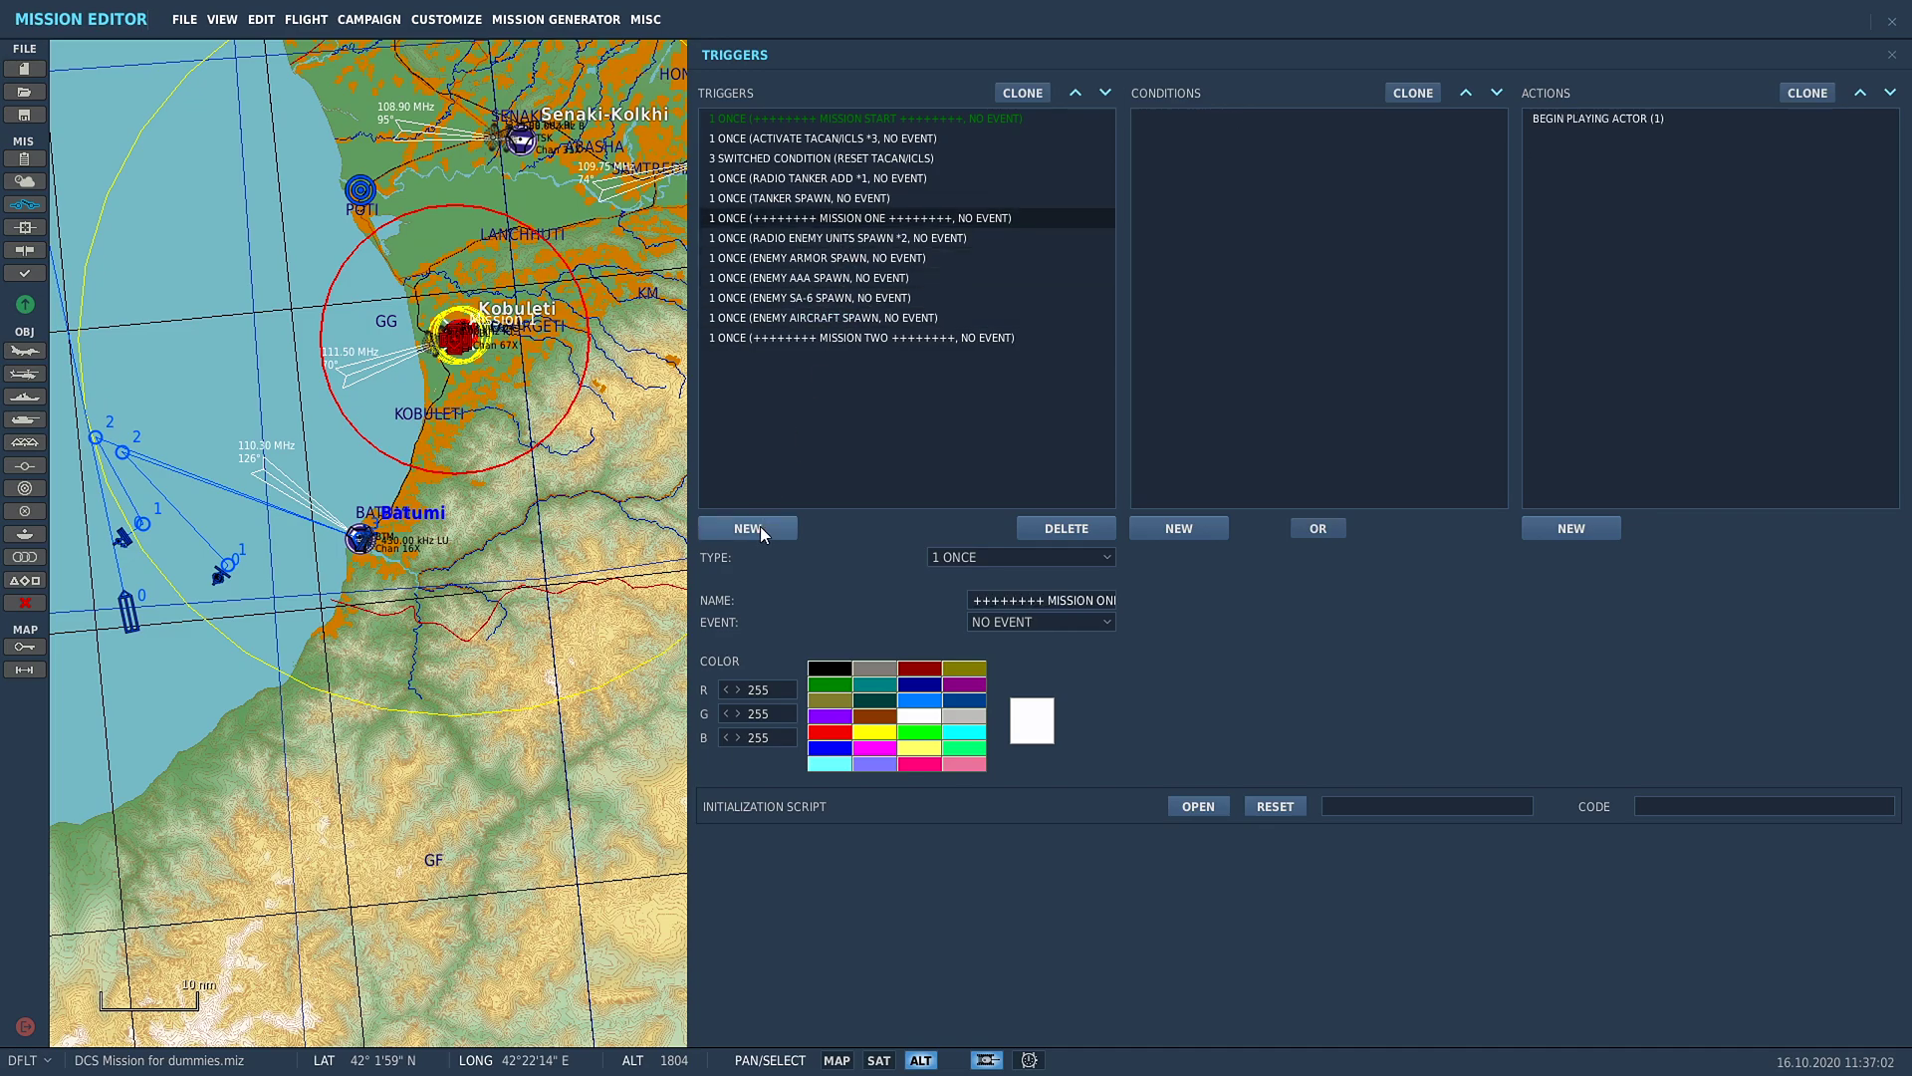
{"action": "left_click", "coordinate": [839, 236]}
{"action": "left_click", "coordinate": [839, 684]}
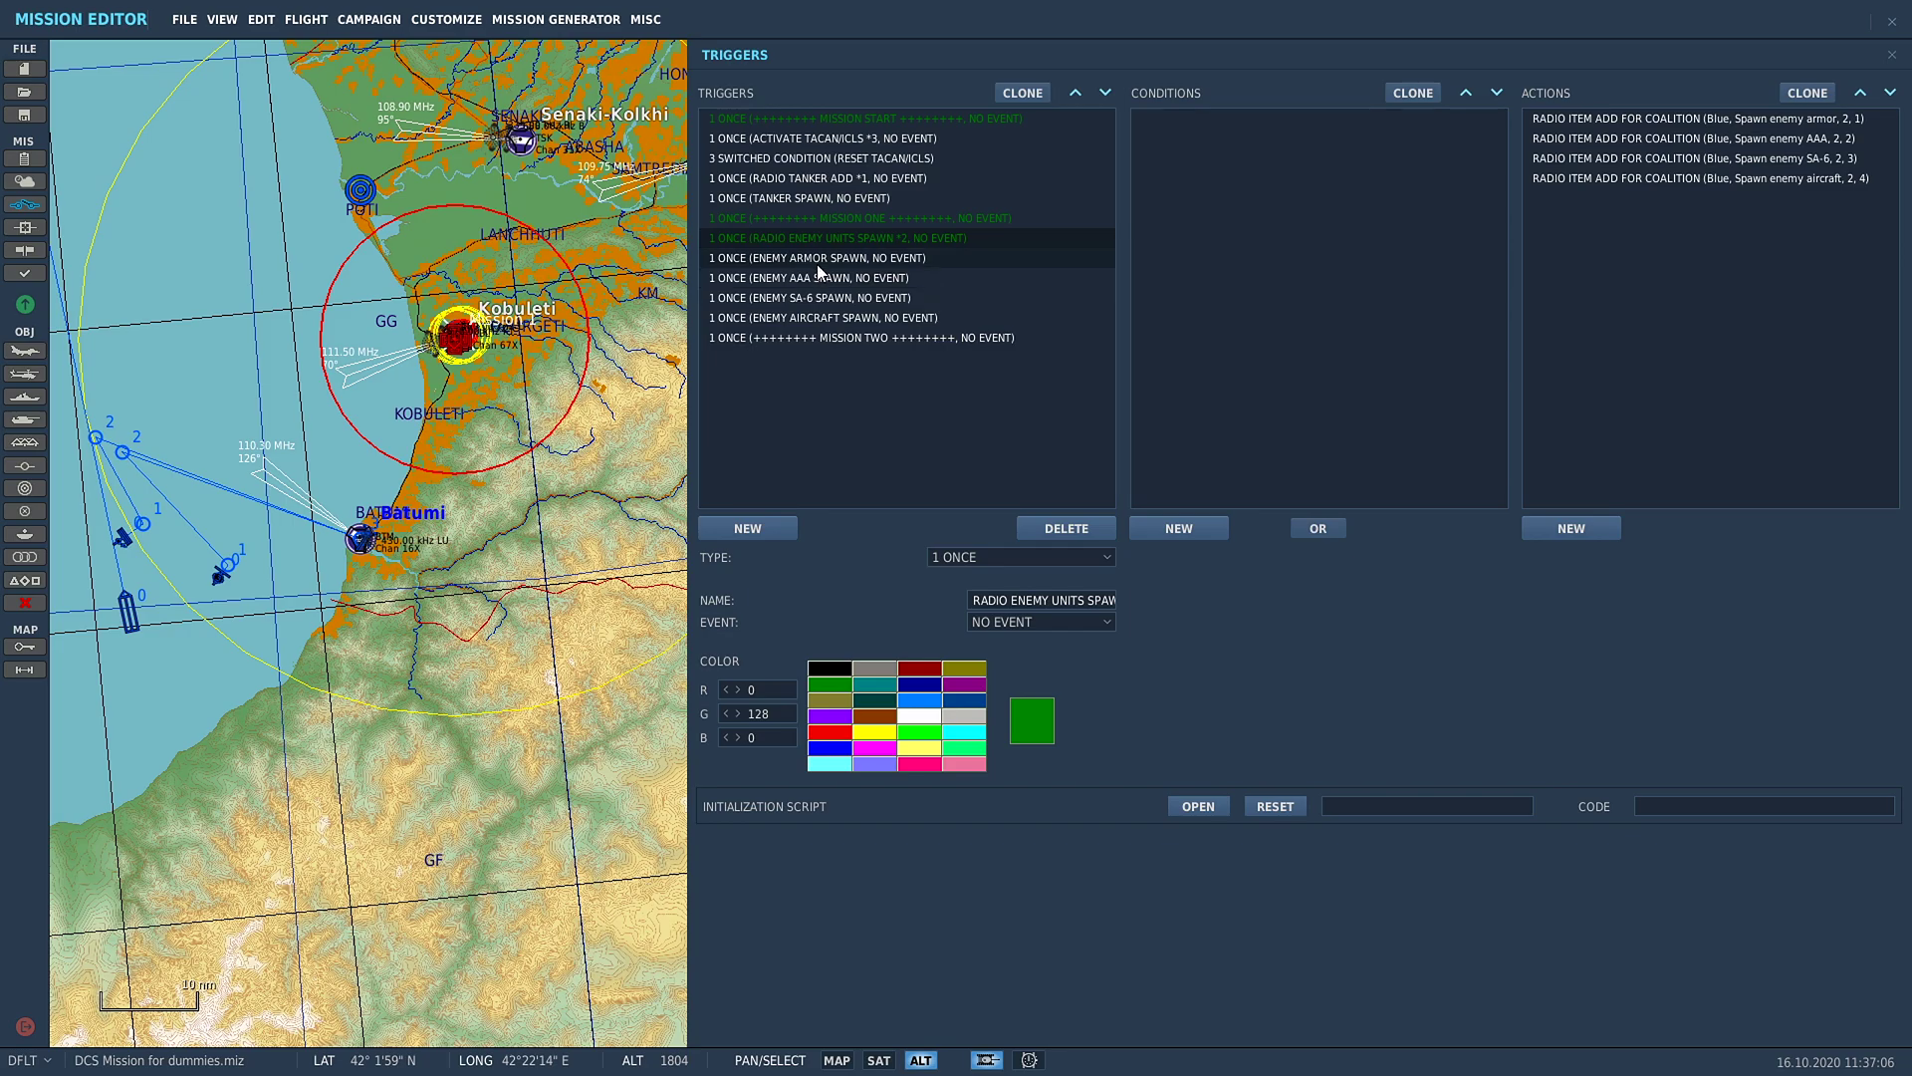
- Return the MISSION ONE header to white and colour the ENEMY ARMOR SPAWN and ENEMY AAA SPAWN triggers green (0, 128, 0)
{"action": "left_click", "coordinate": [815, 217]}
{"action": "left_click", "coordinate": [919, 700]}
{"action": "left_click", "coordinate": [919, 715]}
{"action": "left_click", "coordinate": [852, 257]}
{"action": "left_click", "coordinate": [830, 684]}
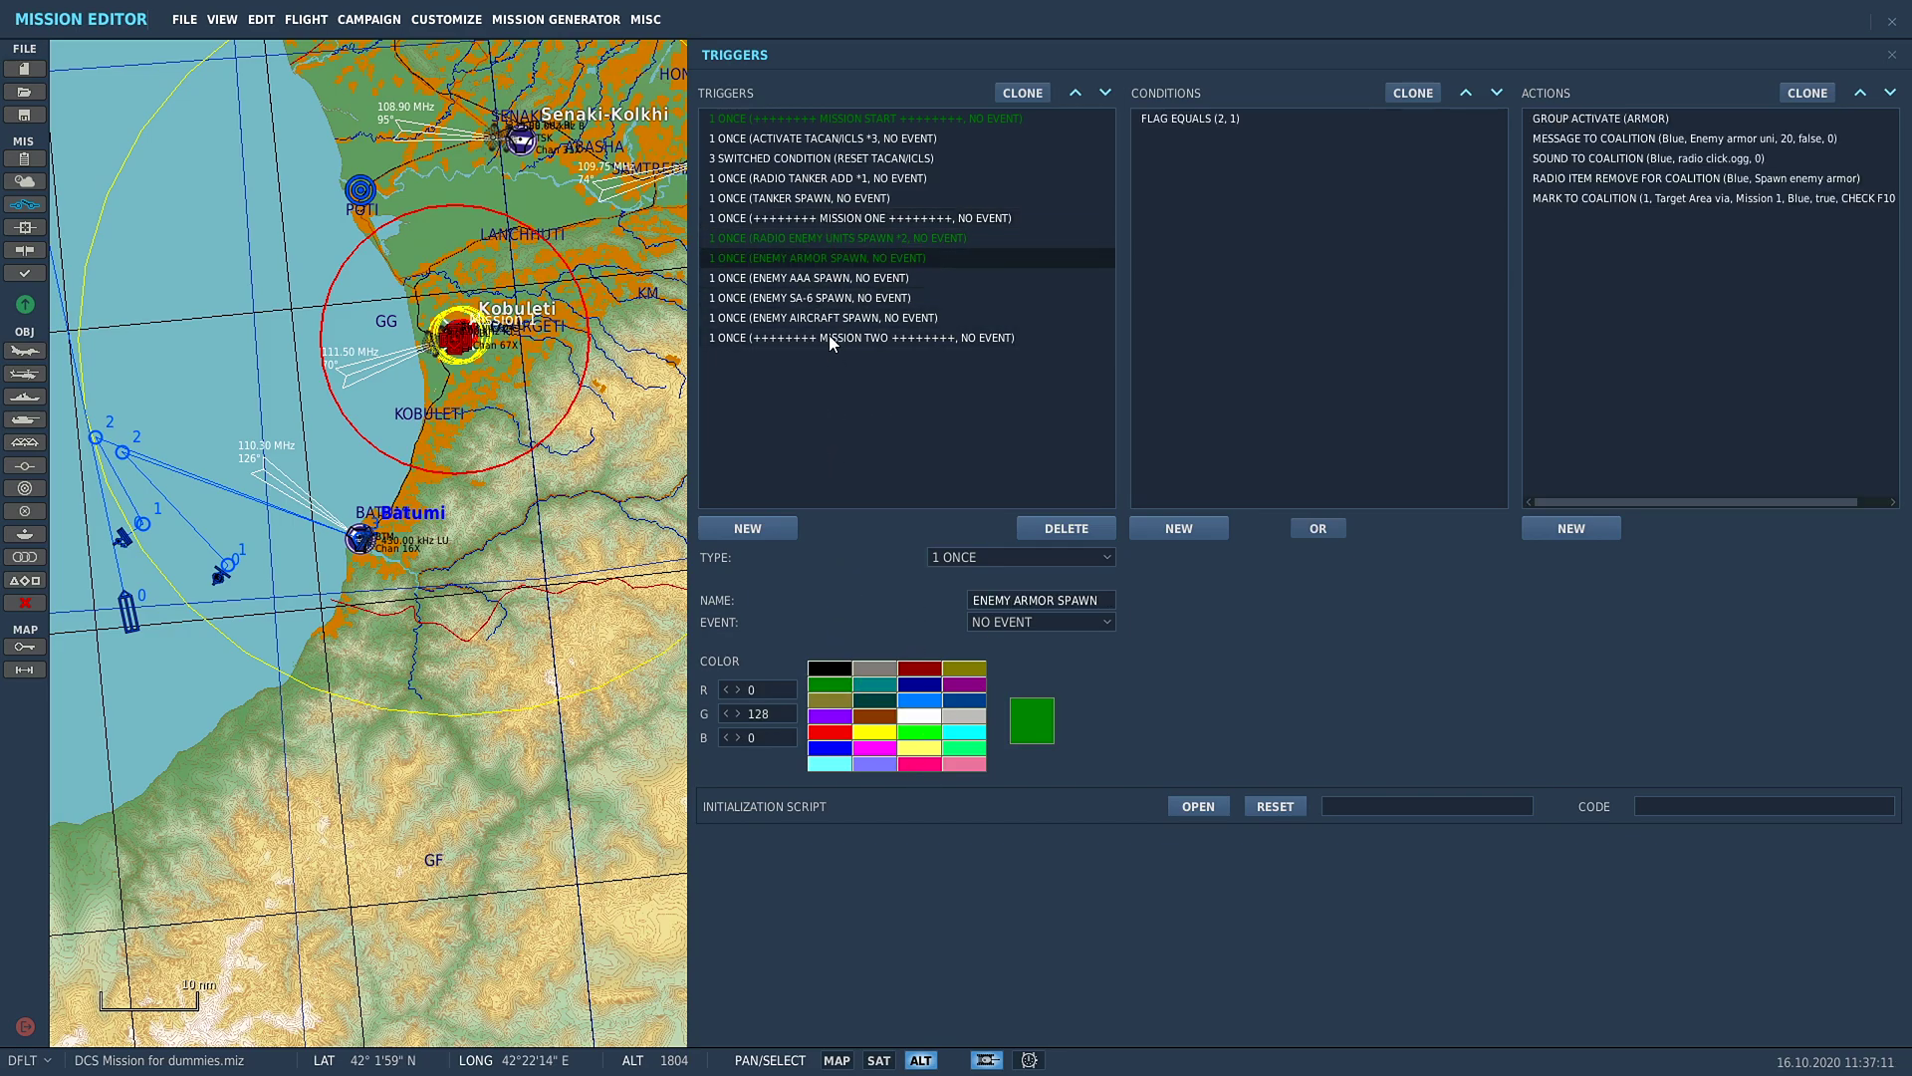
{"action": "left_click", "coordinate": [826, 283]}
{"action": "left_click", "coordinate": [839, 684]}
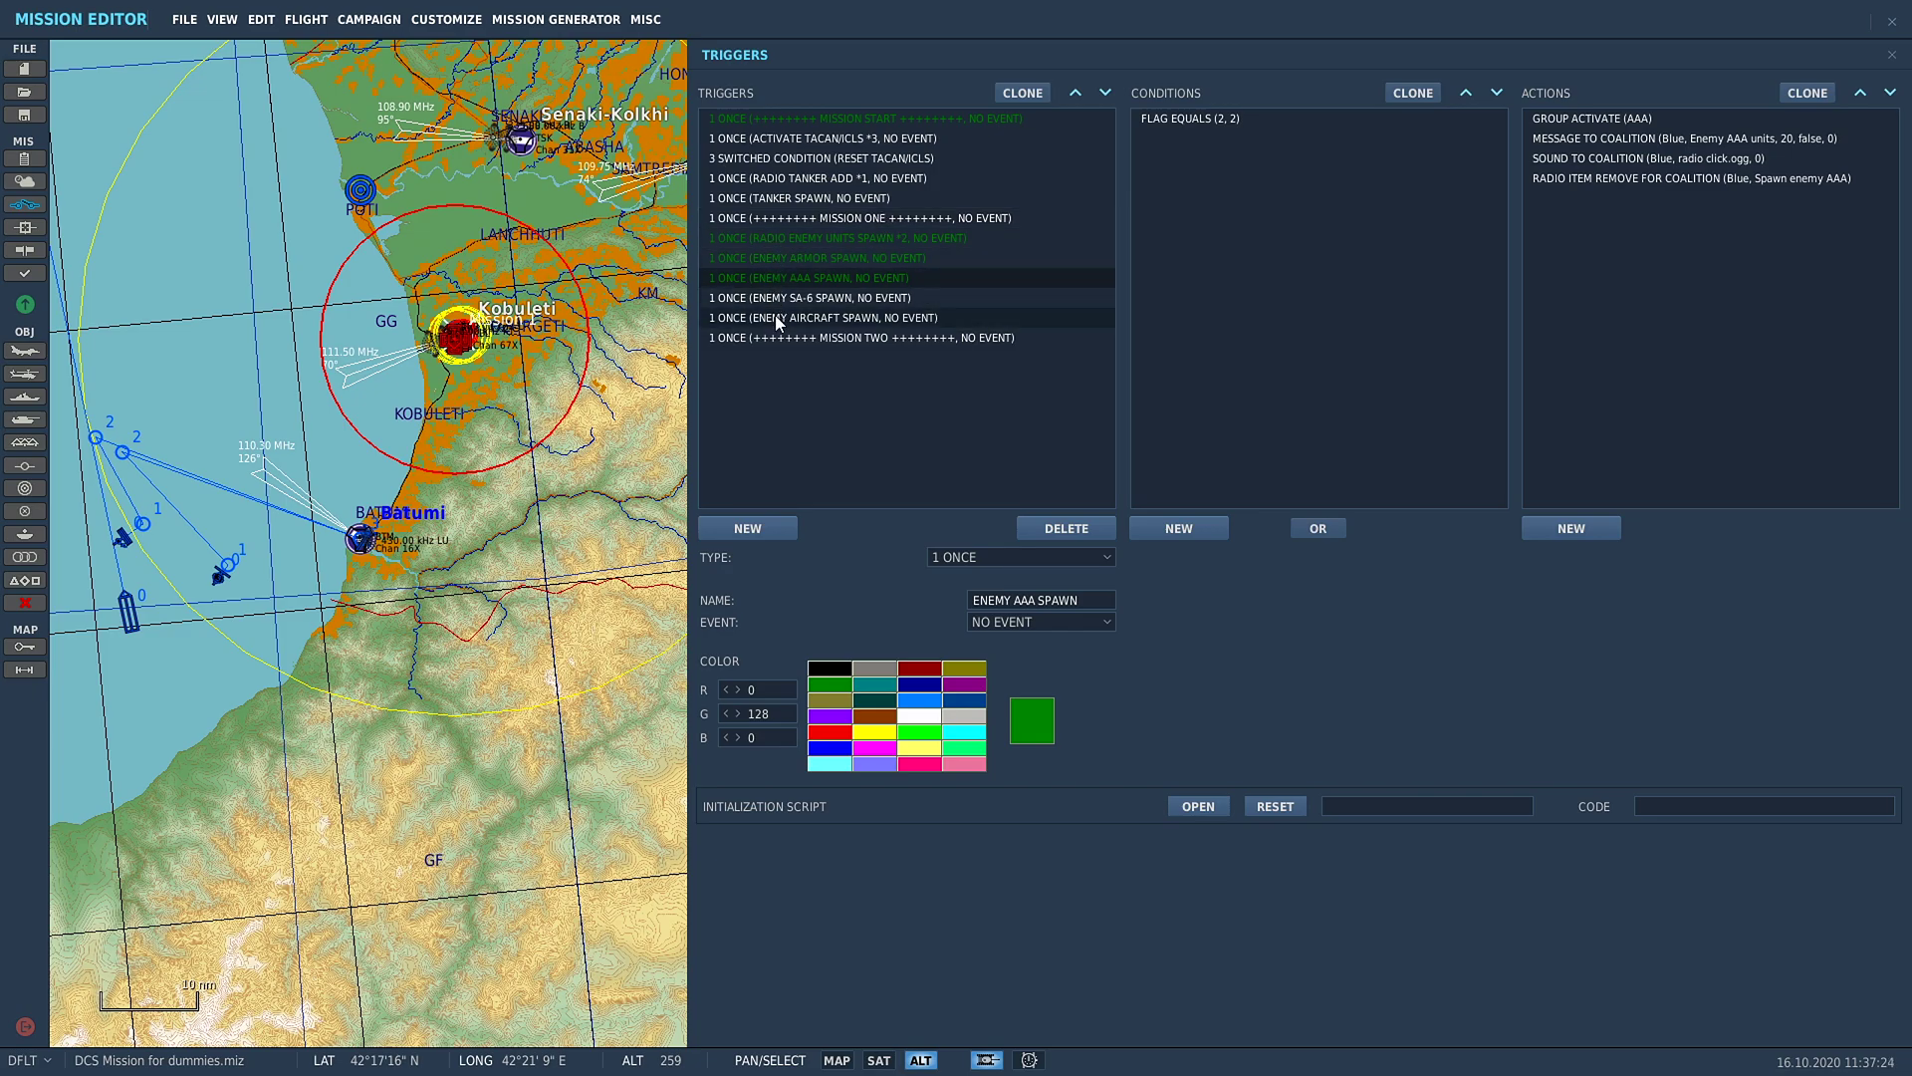
- Colour the MISSION ONE header green (0, 128, 0) and return the three green enemy spawn triggers below it to white (255, 255, 255)
{"action": "left_click", "coordinate": [827, 218]}
{"action": "left_click", "coordinate": [831, 683]}
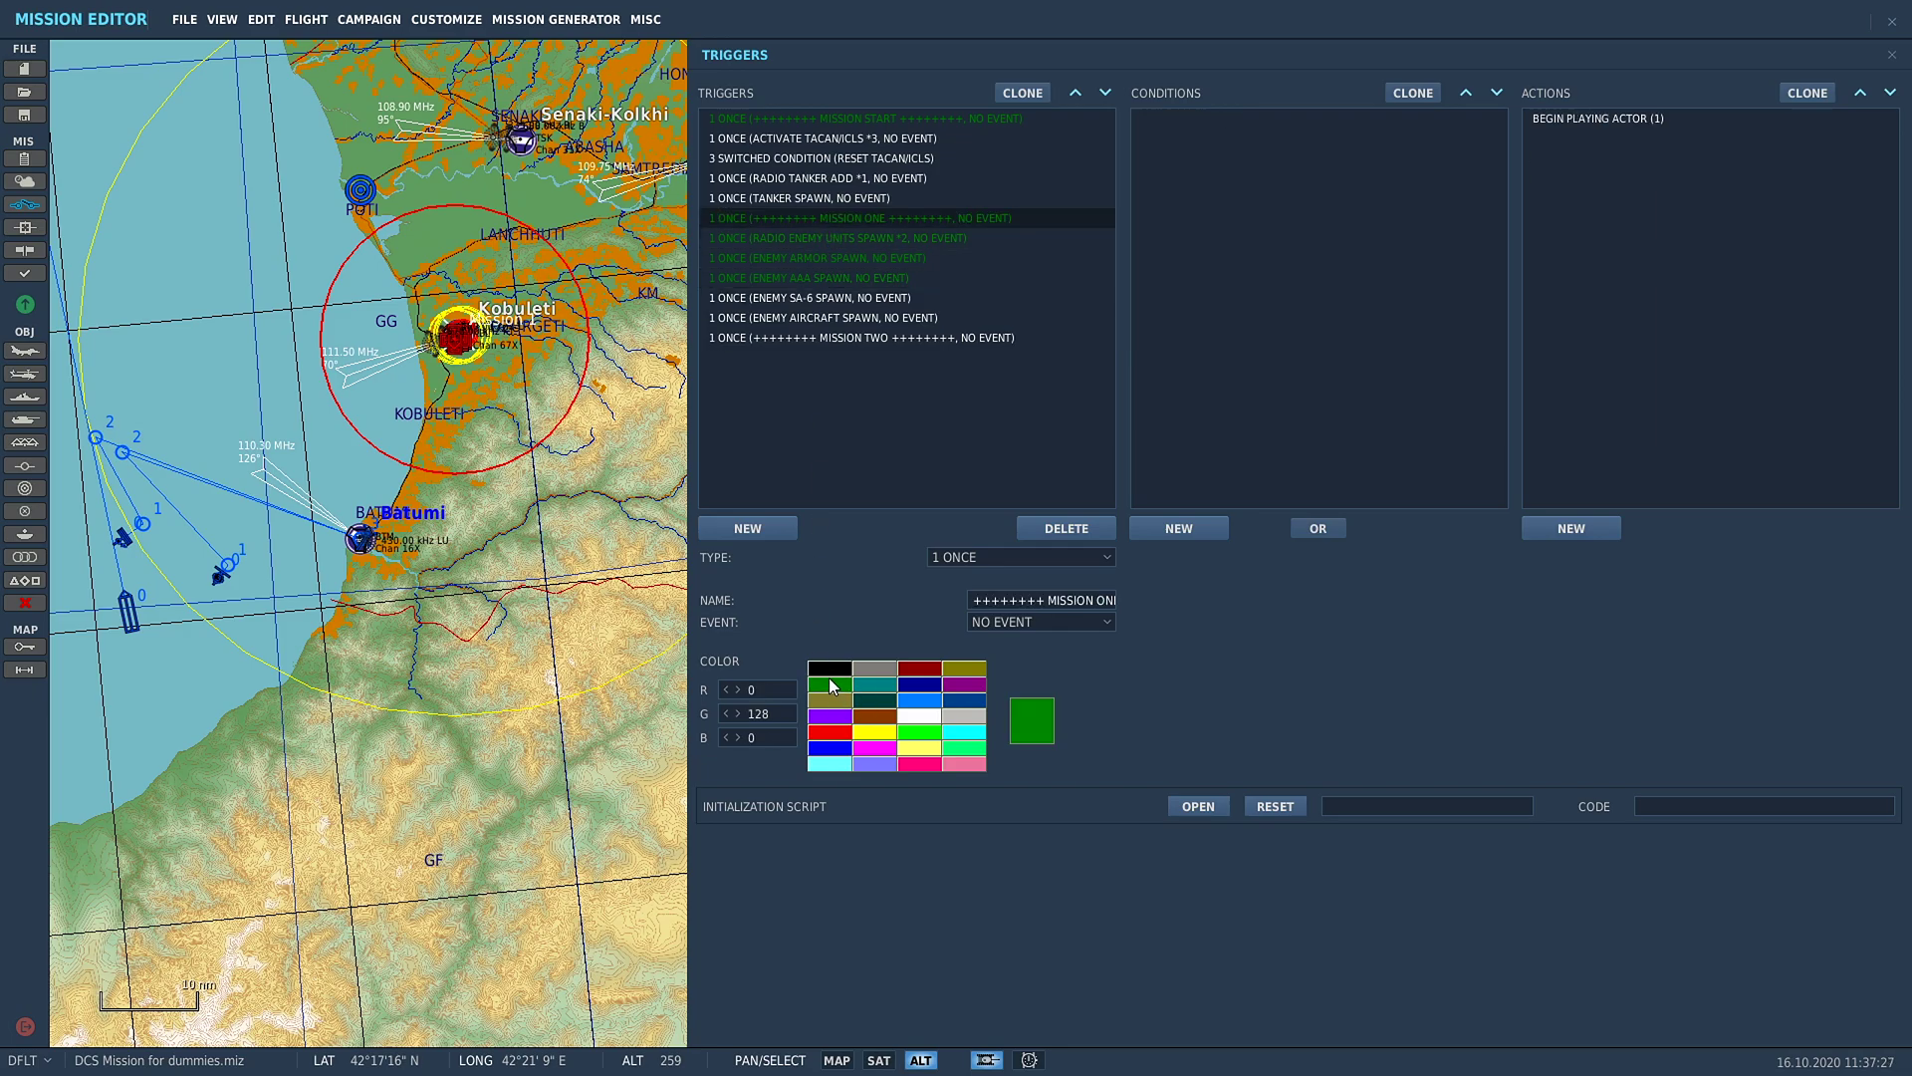
{"action": "left_click", "coordinate": [819, 239]}
{"action": "left_click", "coordinate": [919, 715]}
{"action": "left_click", "coordinate": [869, 256]}
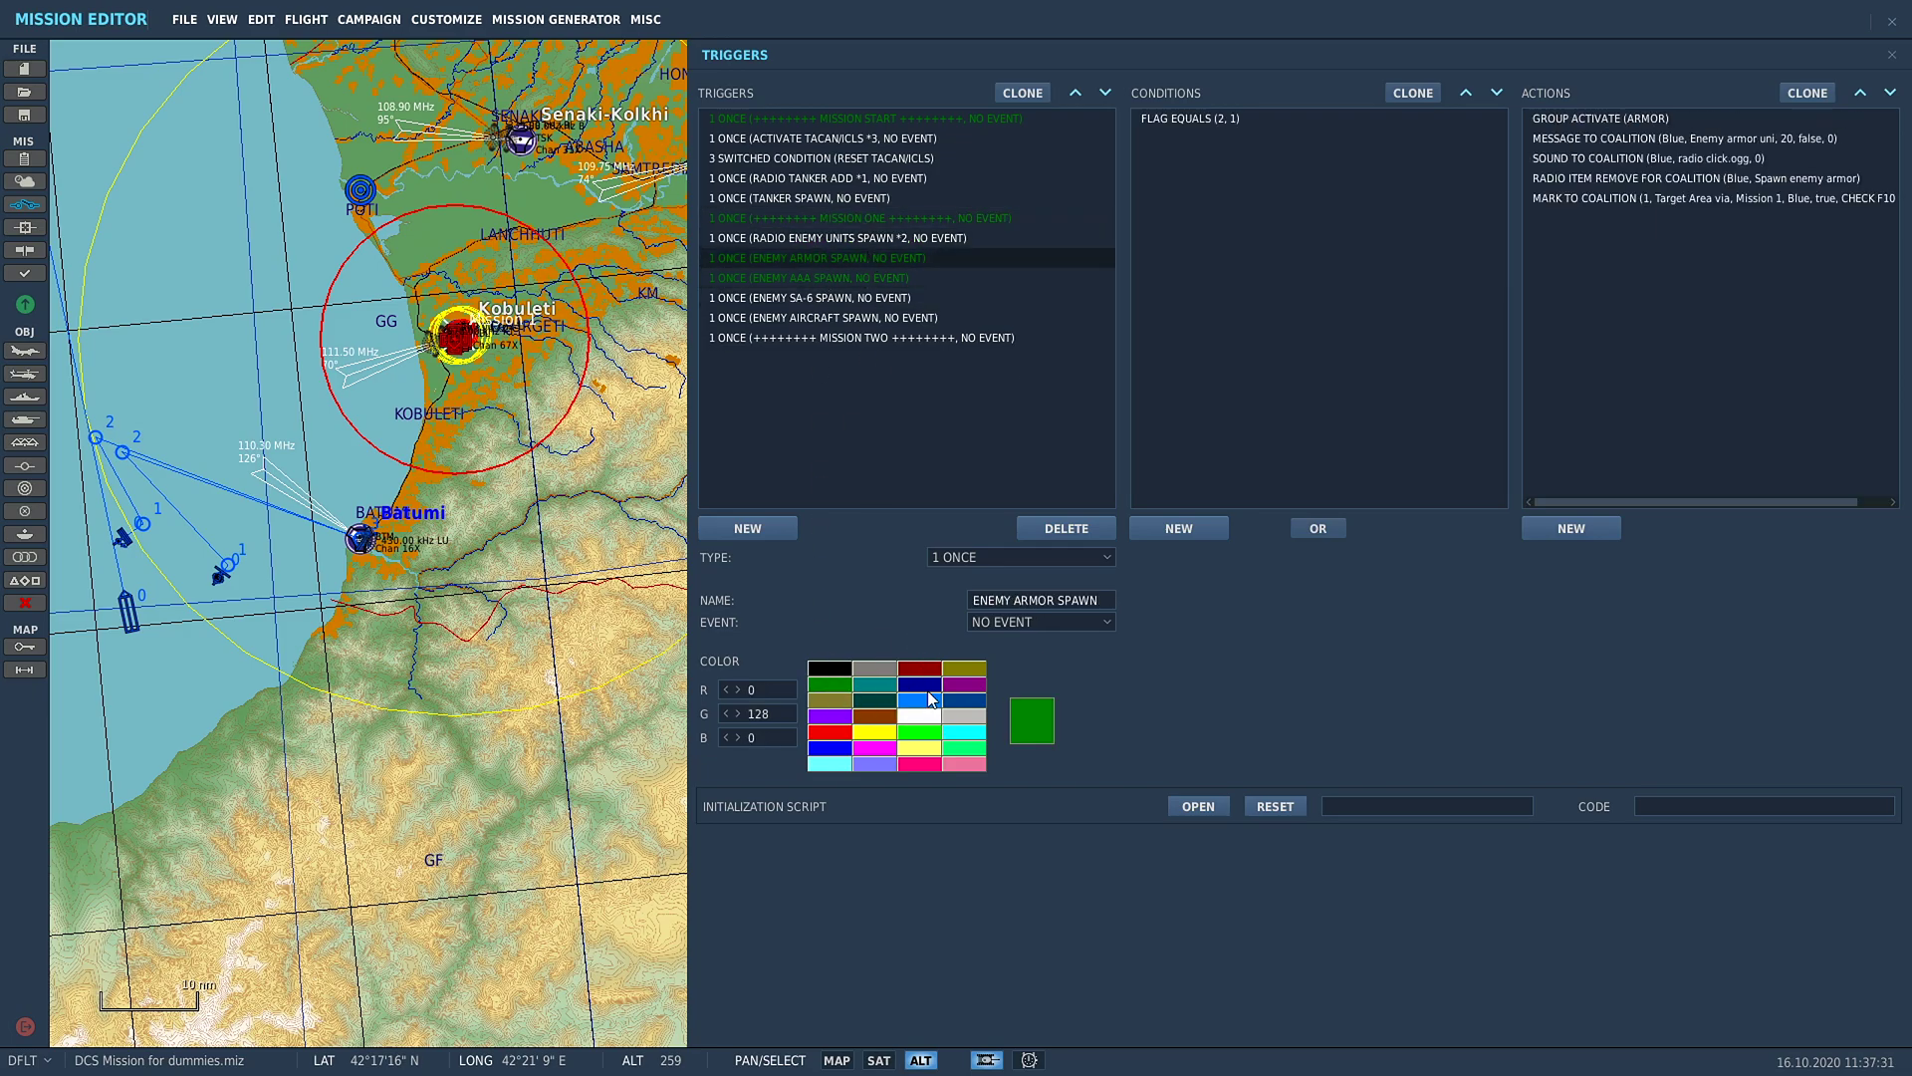
{"action": "left_click", "coordinate": [928, 714]}
{"action": "left_click", "coordinate": [869, 281]}
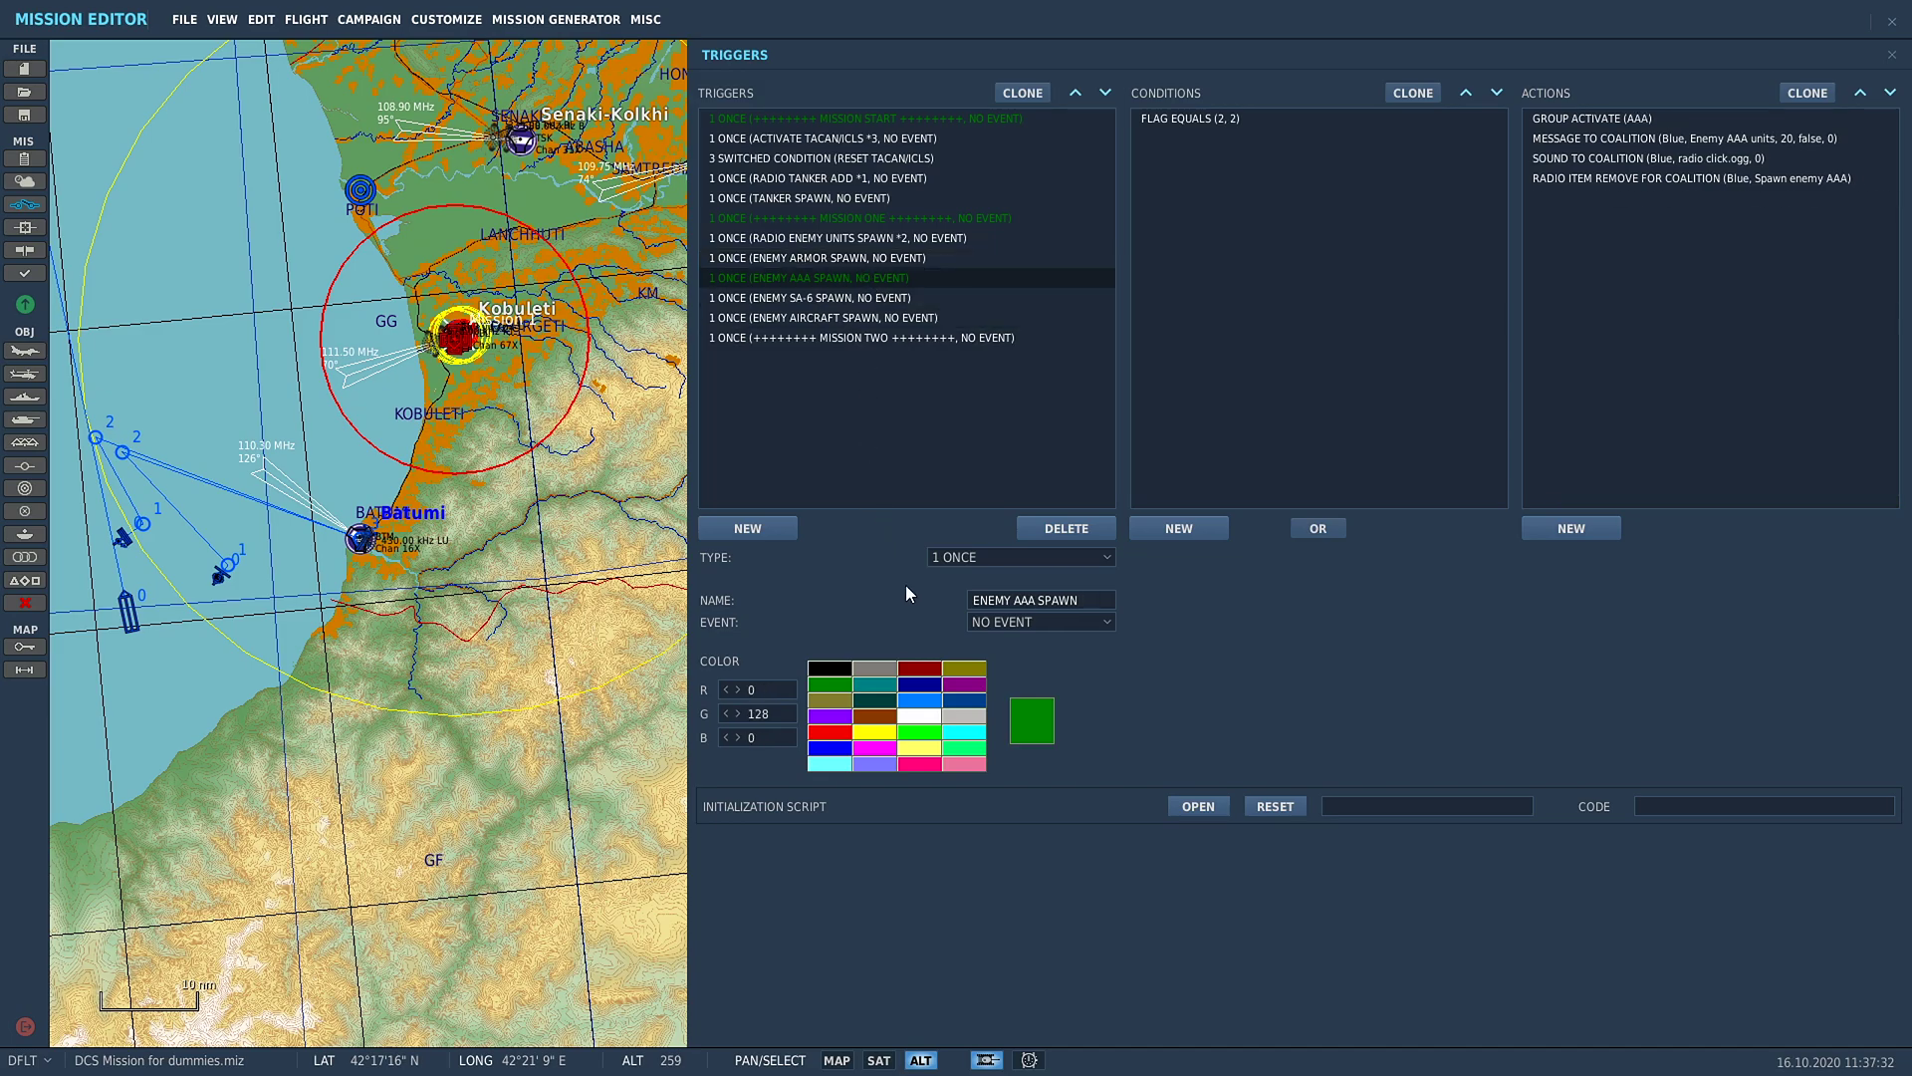
{"action": "left_click", "coordinate": [919, 715]}
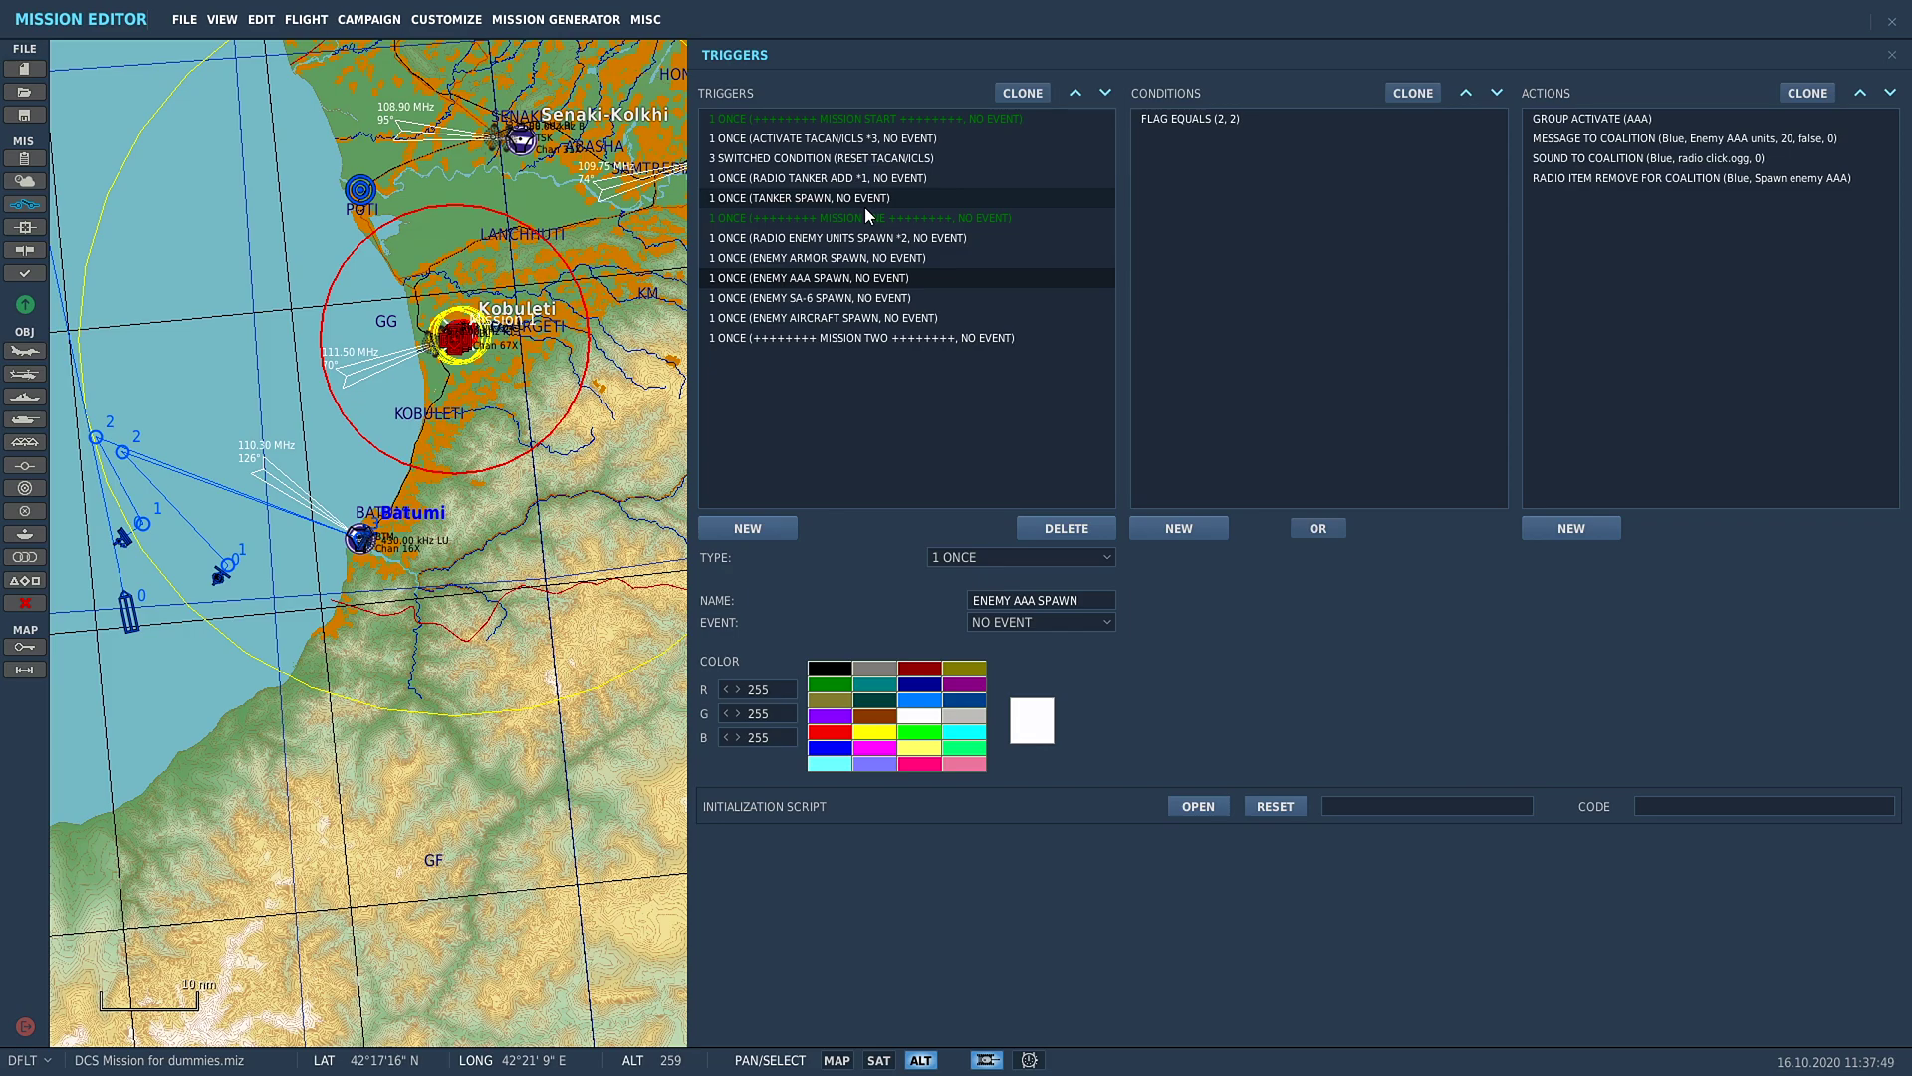
- Check the RADIO TANKER ADD *1 trigger's radio item action and colour the ACTIVATE TACAN/ICLS *3 trigger light yellow (255, 255, 128)
{"action": "left_click", "coordinate": [862, 139]}
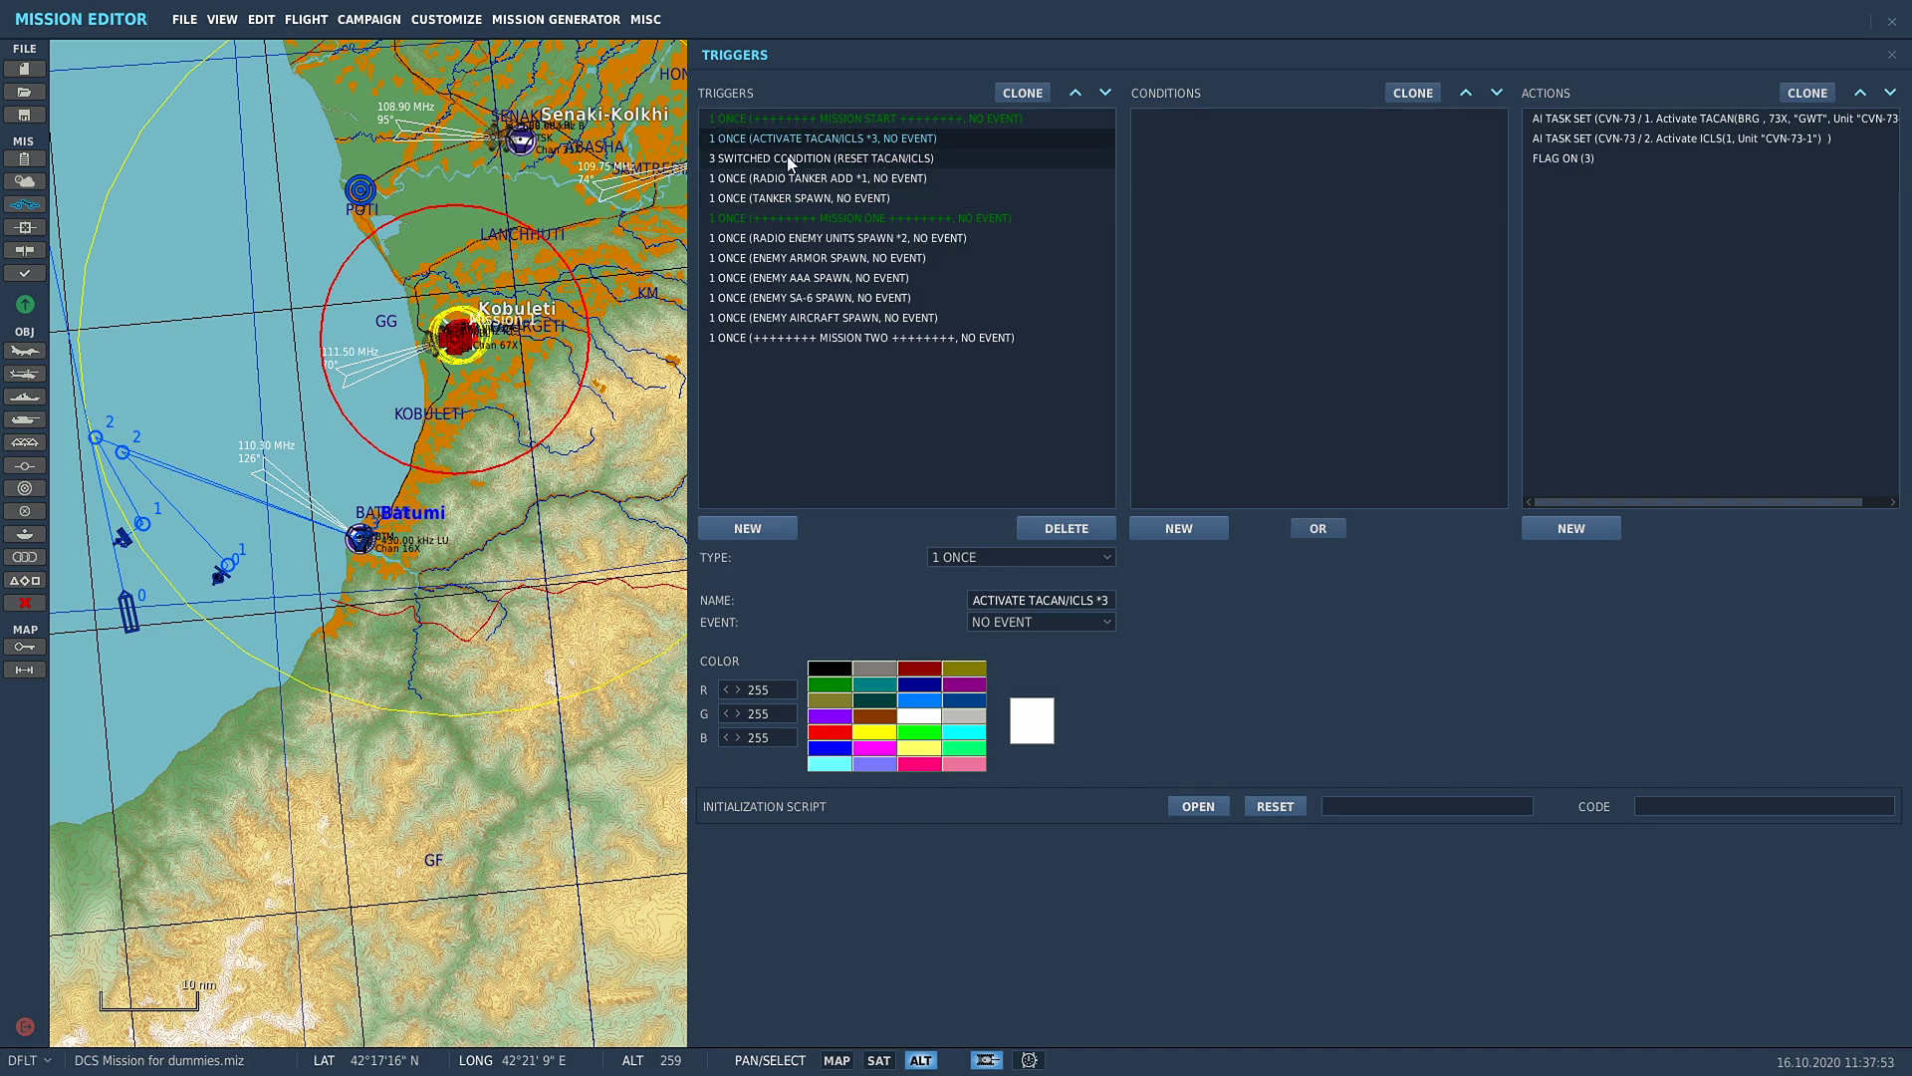
{"action": "left_click", "coordinate": [864, 180]}
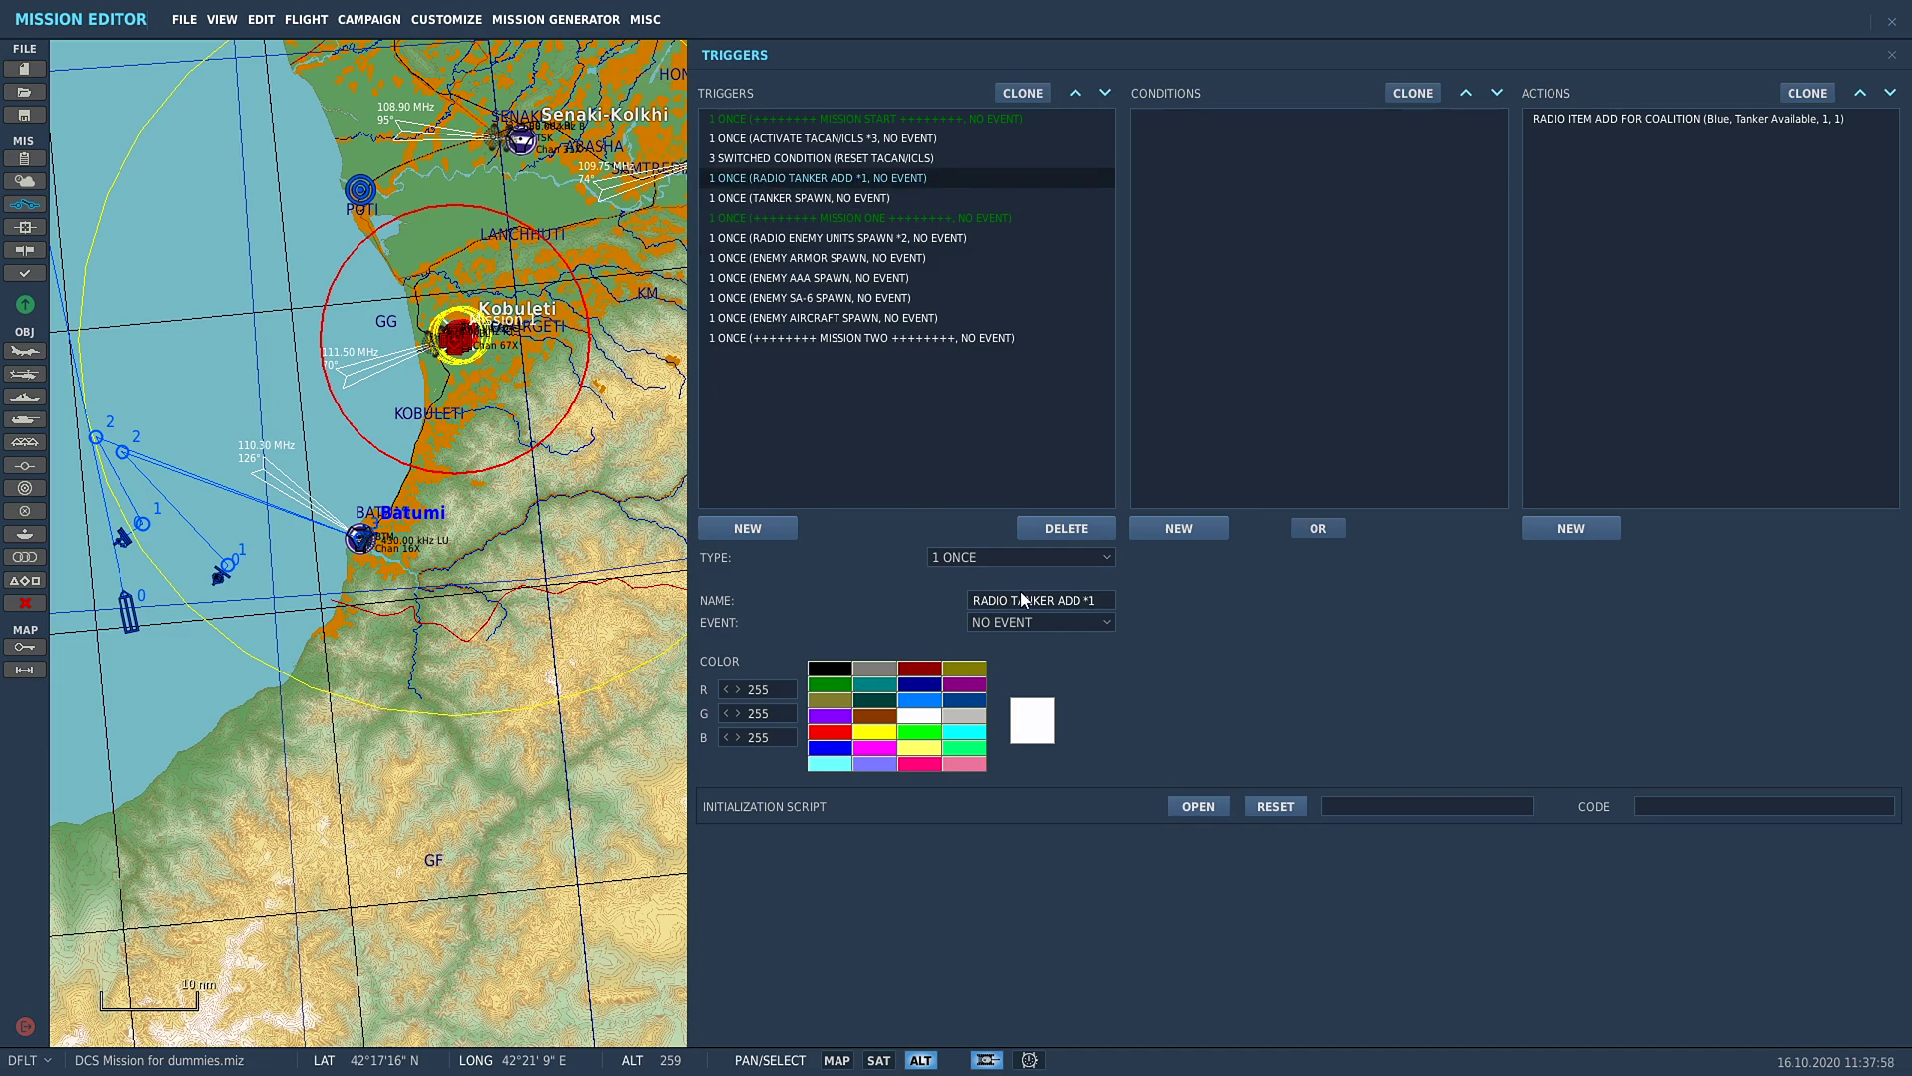
{"action": "left_click", "coordinate": [1562, 120]}
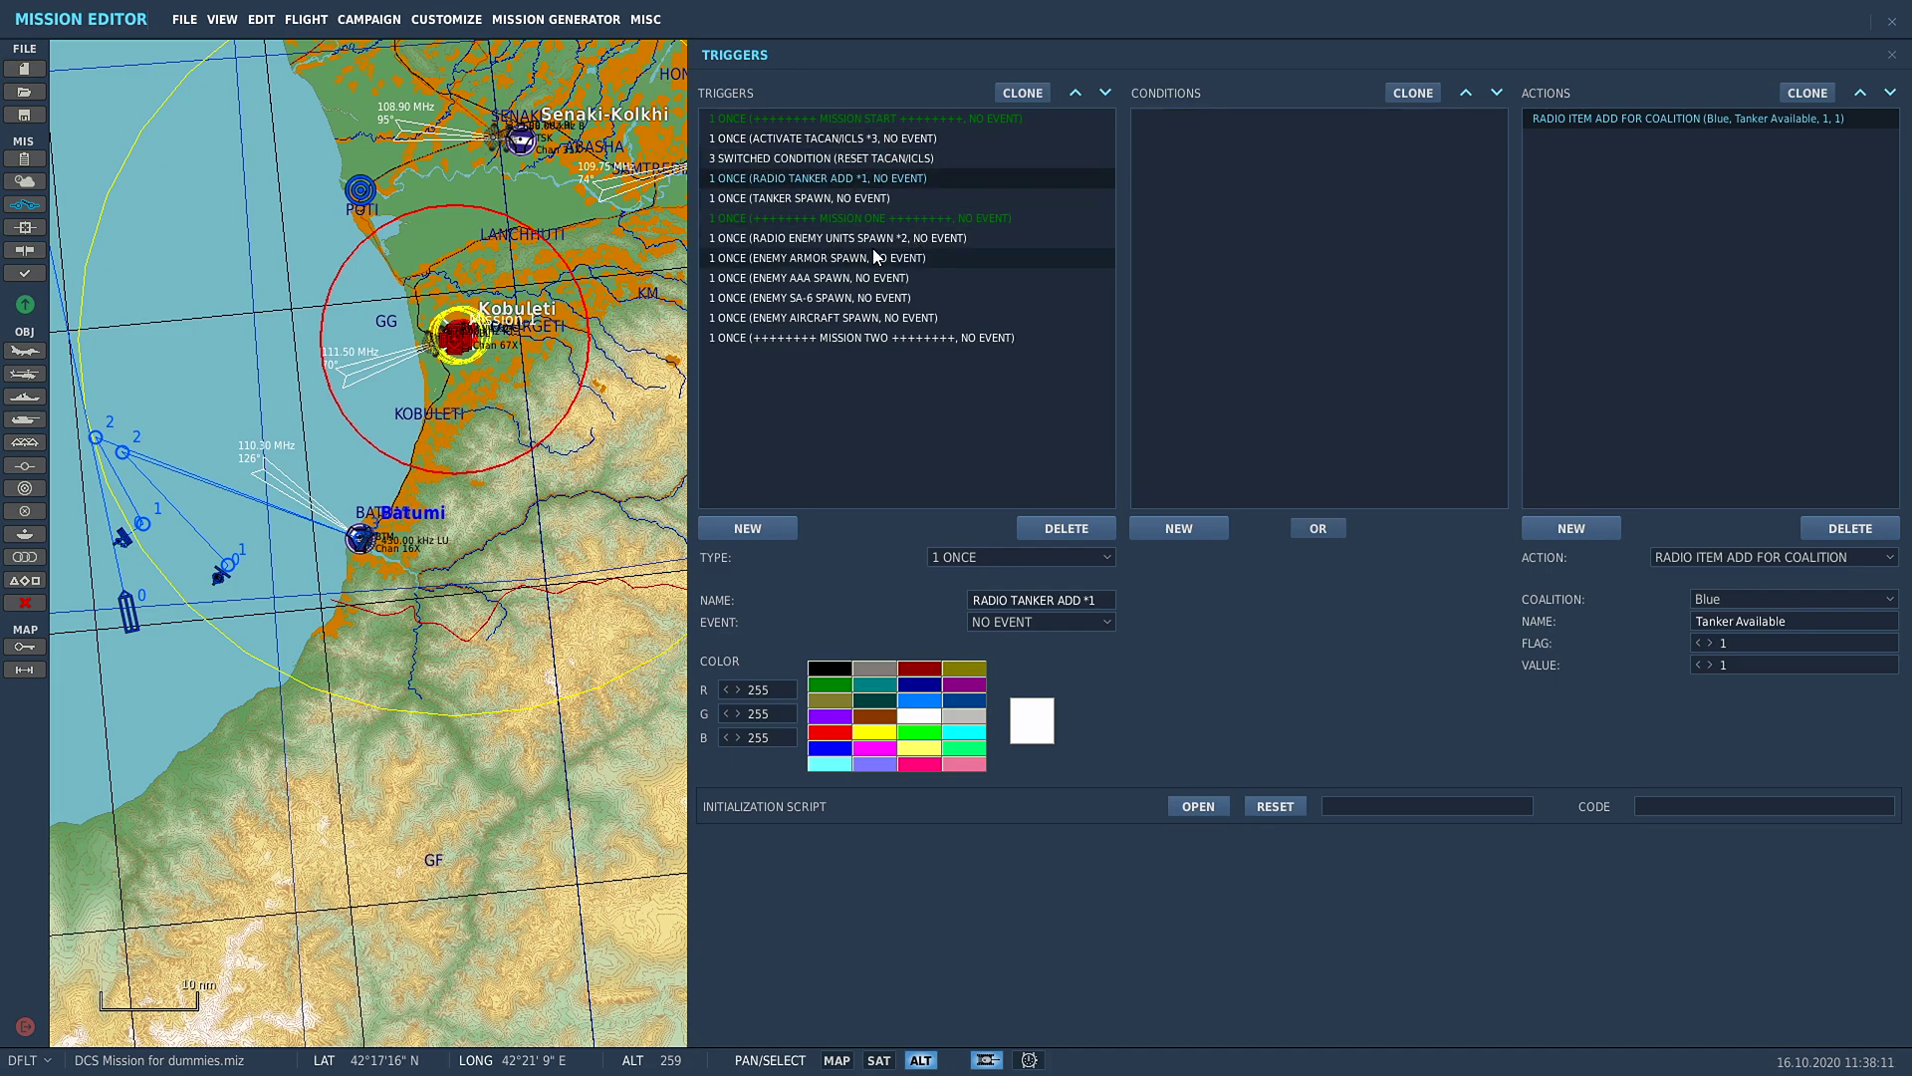
{"action": "left_click", "coordinate": [865, 140]}
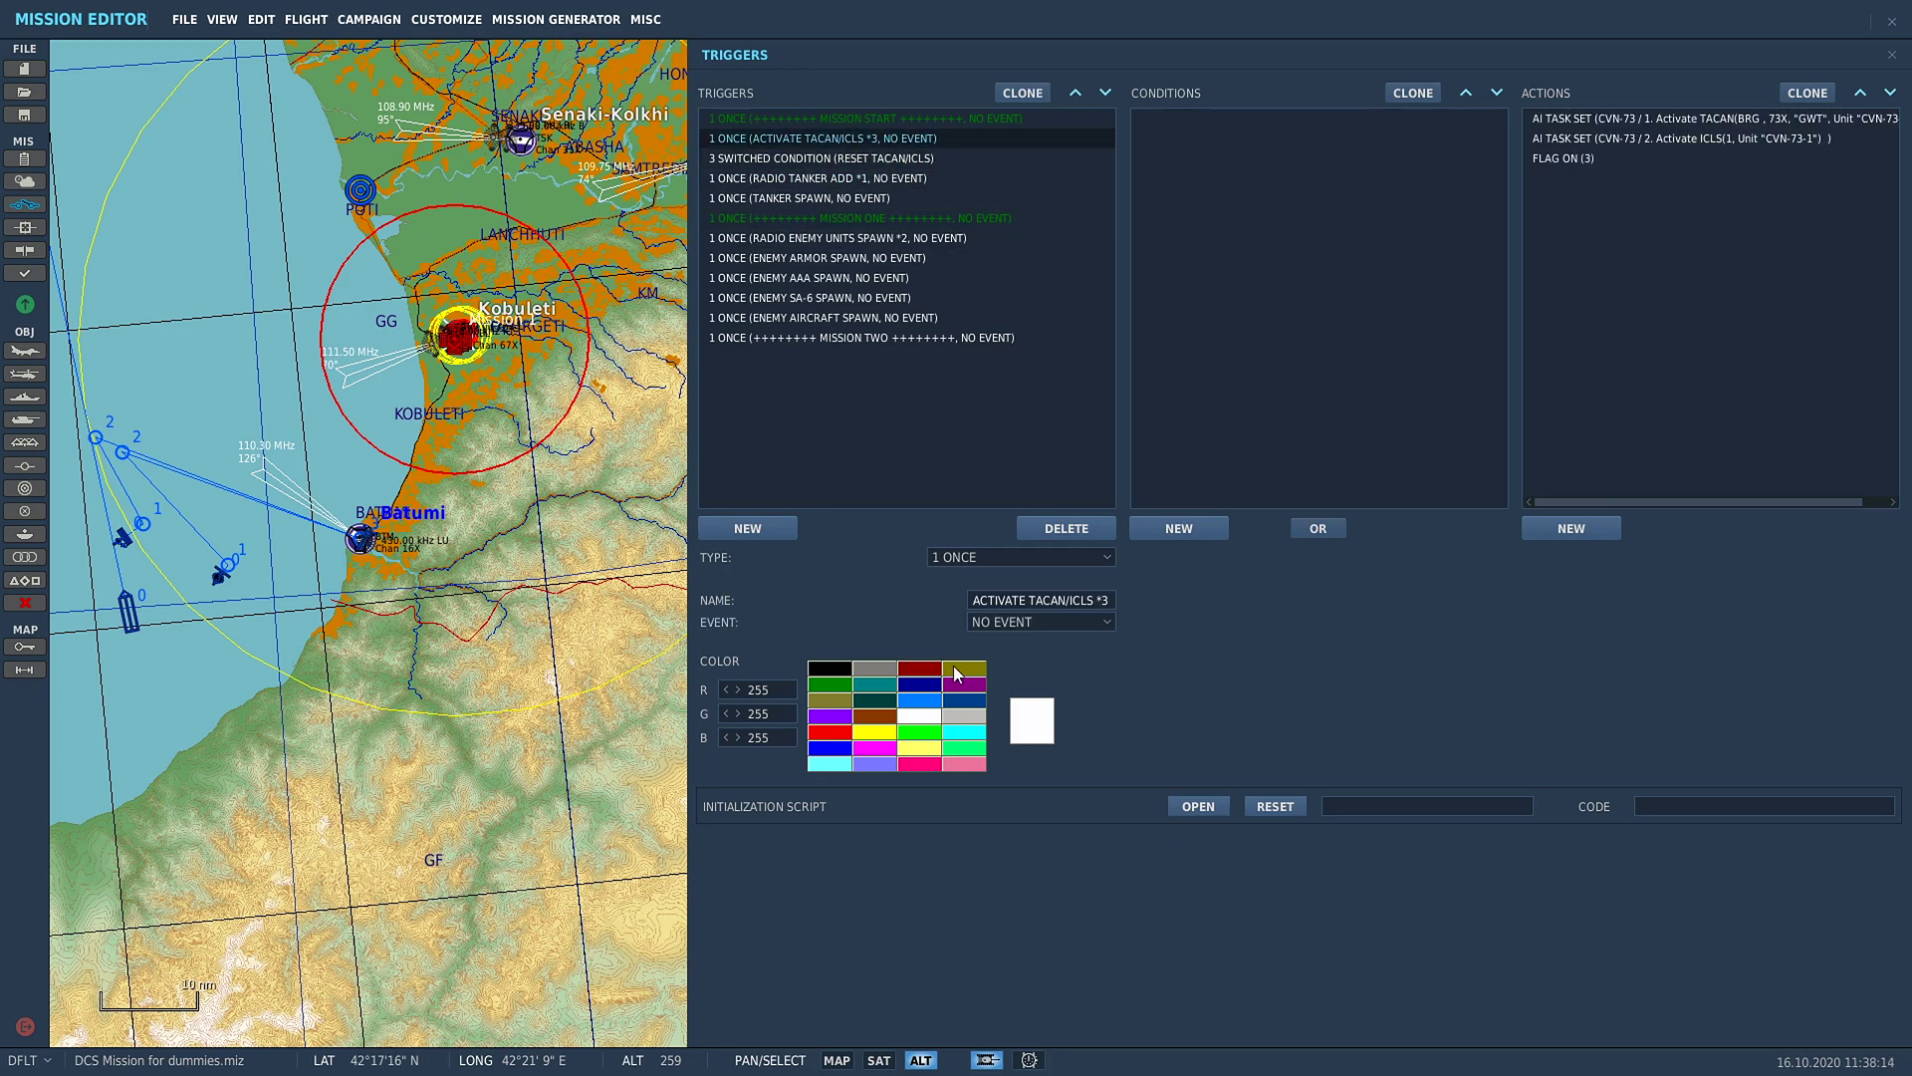
{"action": "left_click", "coordinate": [925, 745]}
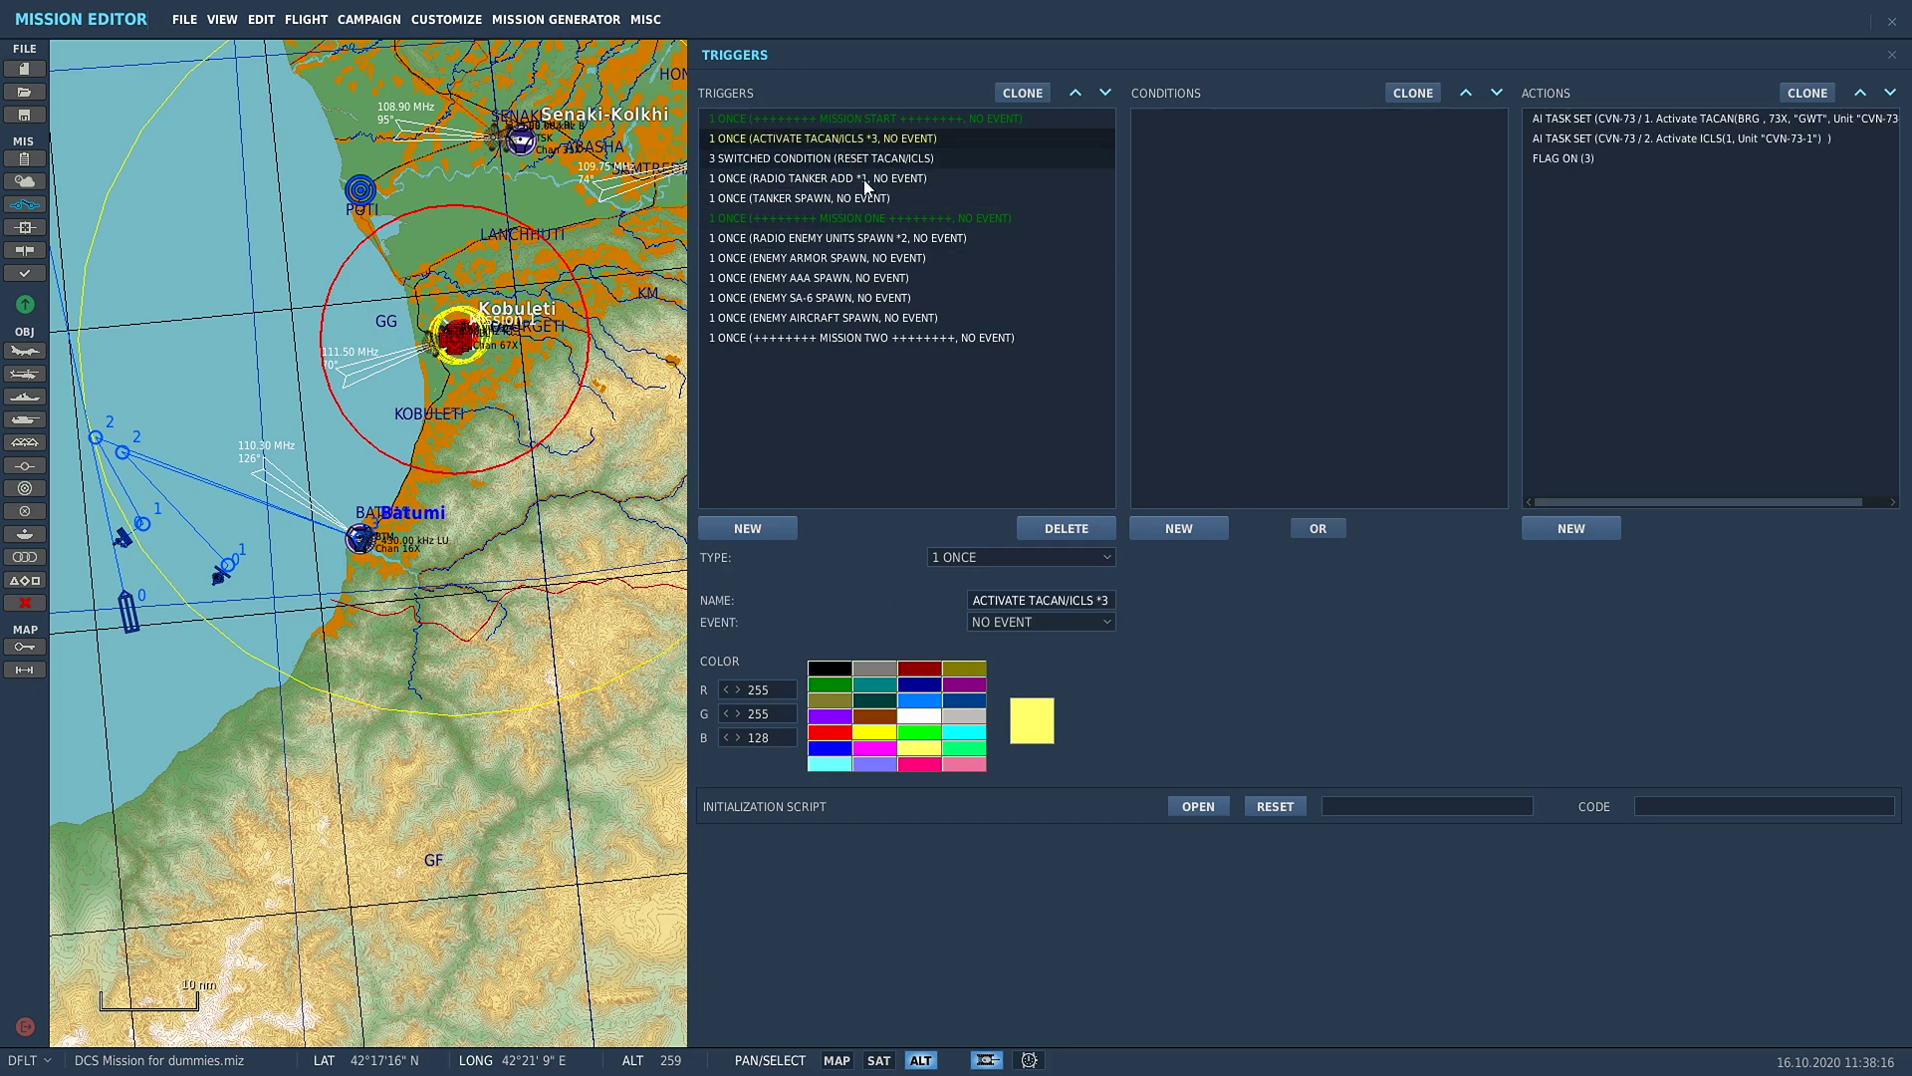